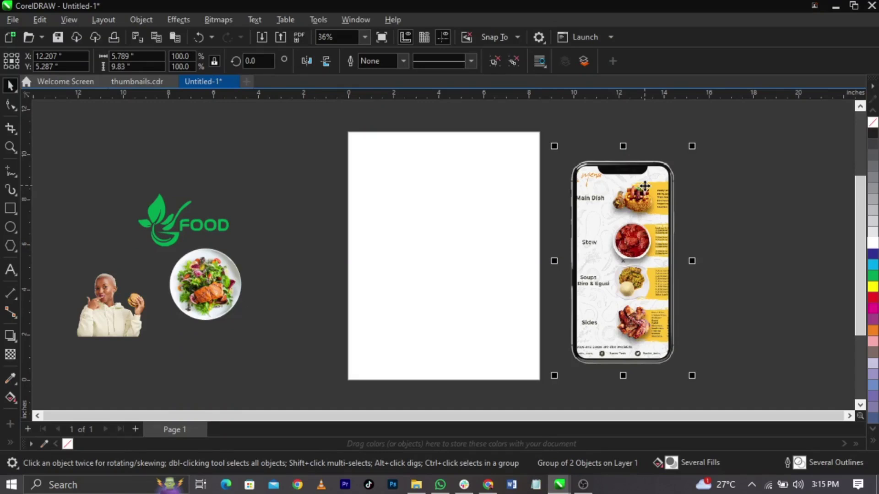
Move the phone menu mockup off to the left of the page, among the other food images.
drag(615, 314, 80, 211)
click(463, 276)
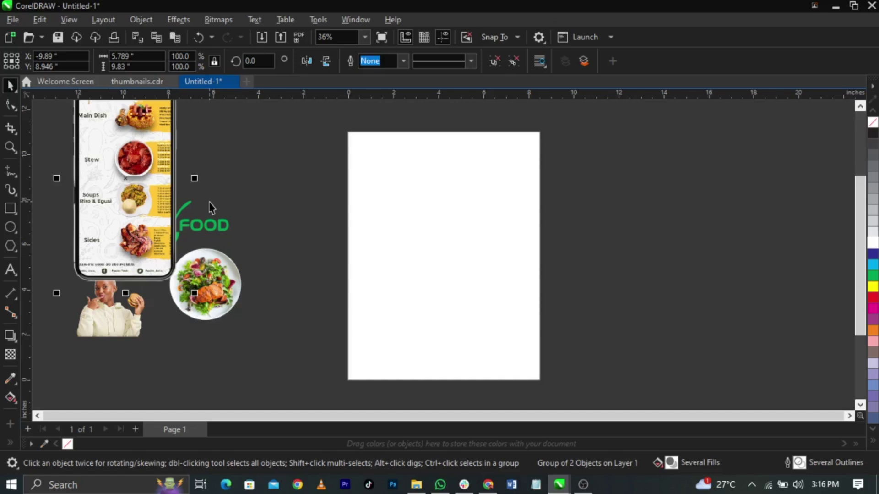
drag(156, 219, 131, 234)
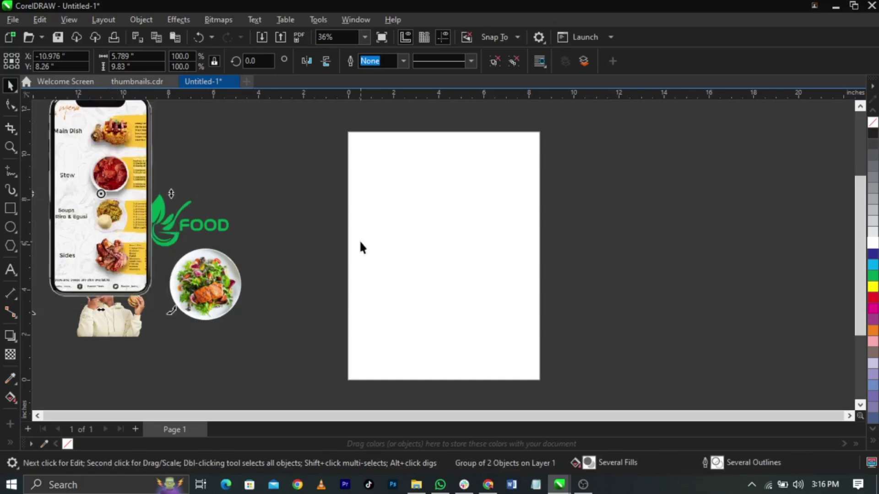
click(327, 211)
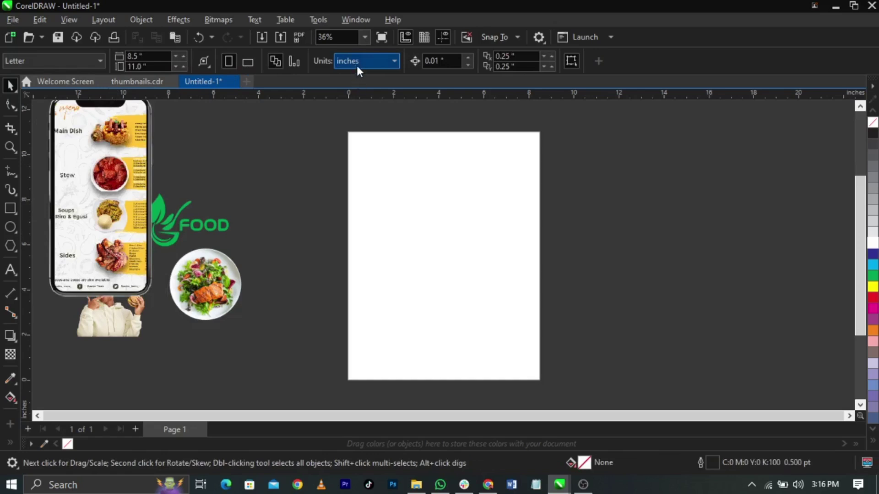
Keep the units in inches and set the page size to 10 by 10 inches.
key(alt+Down)
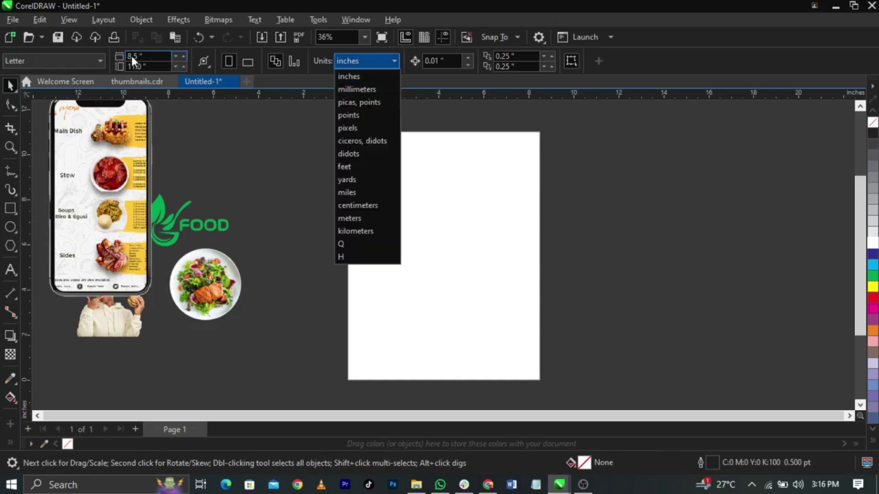
click(133, 56)
triple_click(133, 56)
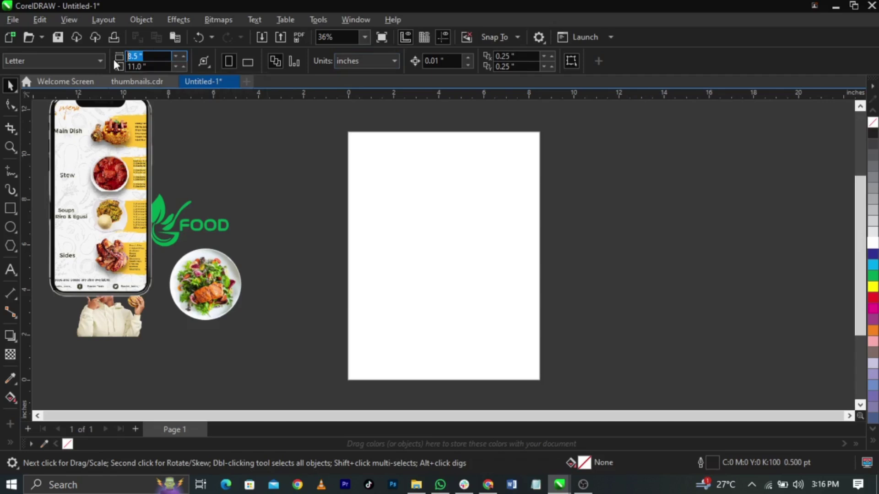
text(10)
key(Tab)
text(10)
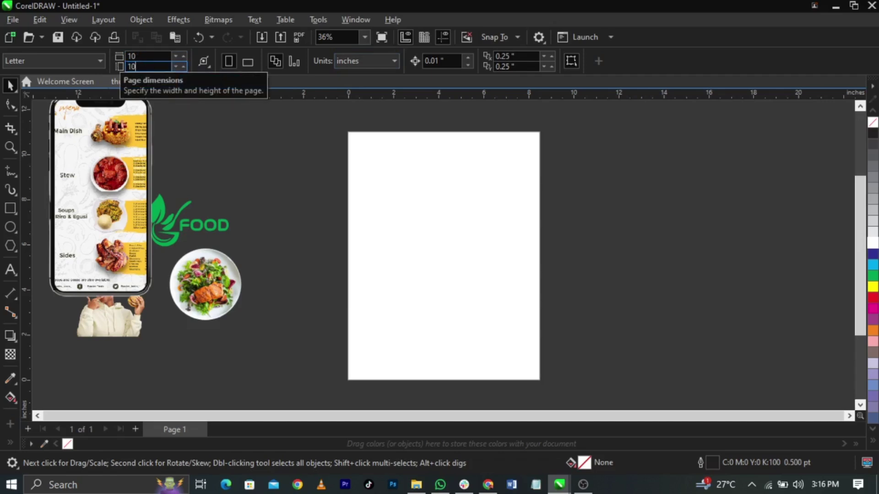
key(Return)
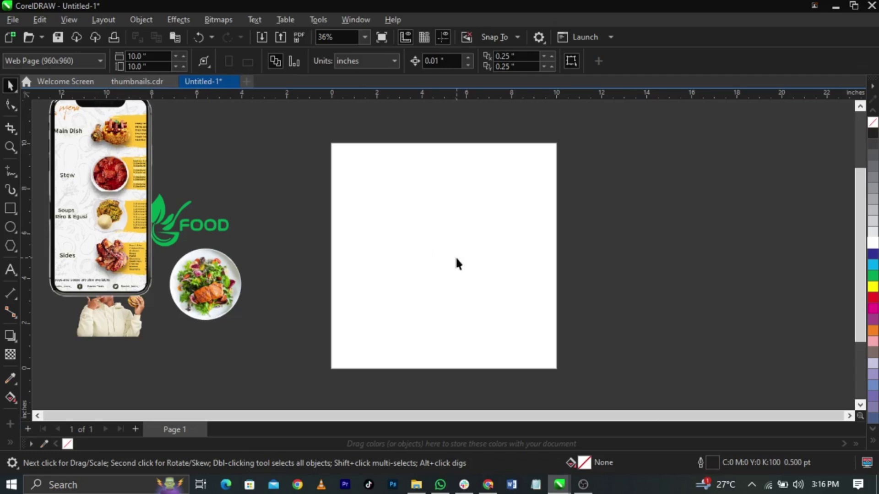
Create a rectangle that exactly frames the page.
scroll(456, 260, up, 1)
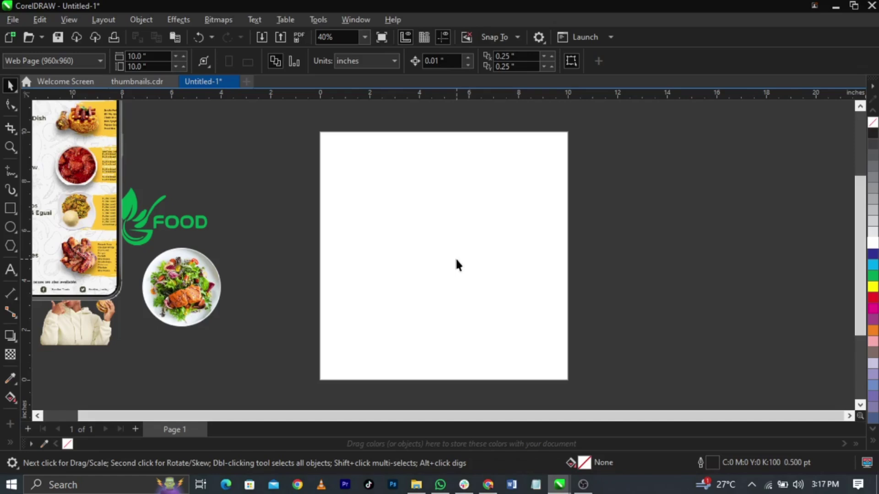
double_click(8, 210)
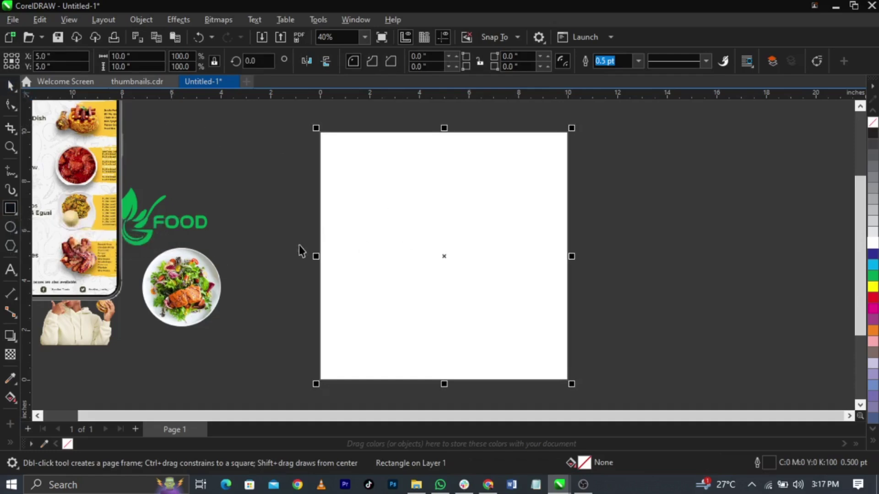
key(space)
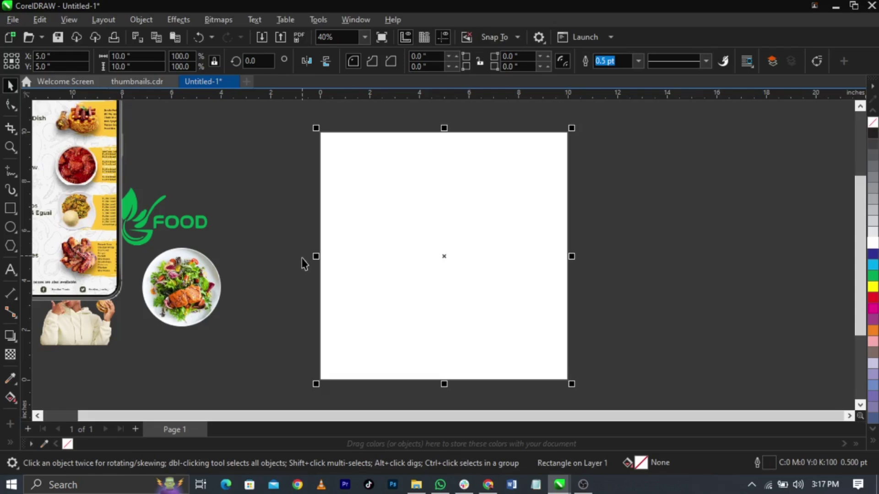
Make three mirrored copies of the page frame, each adjoining the previous one to the right, forming a row of four squares.
drag(316, 256, 606, 302)
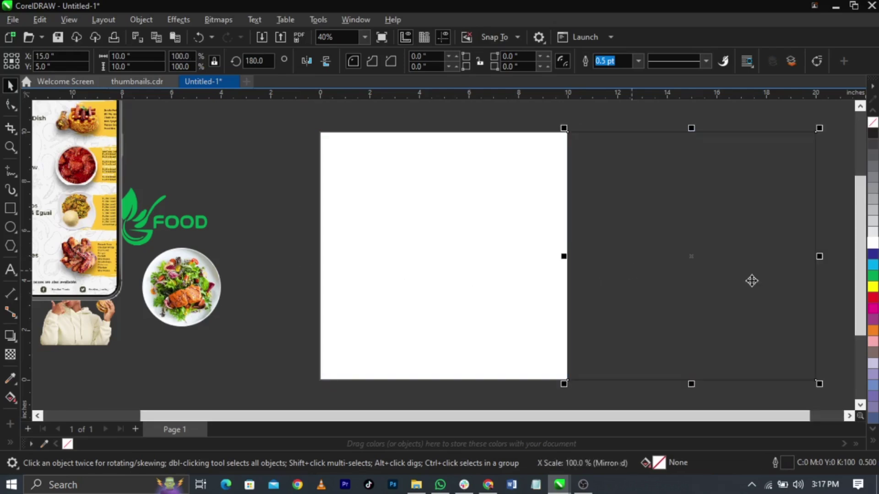
scroll(292, 236, down, 1)
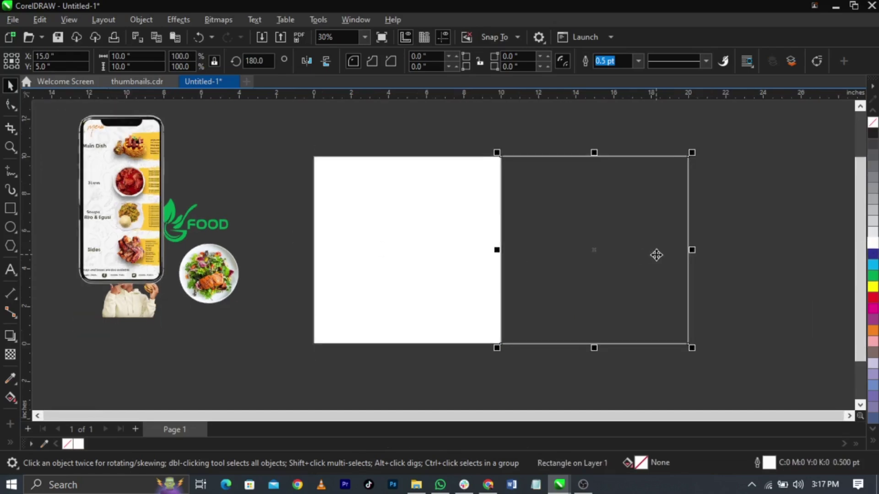
click(445, 254)
click(542, 276)
drag(497, 249, 732, 270)
scroll(344, 250, down, 2)
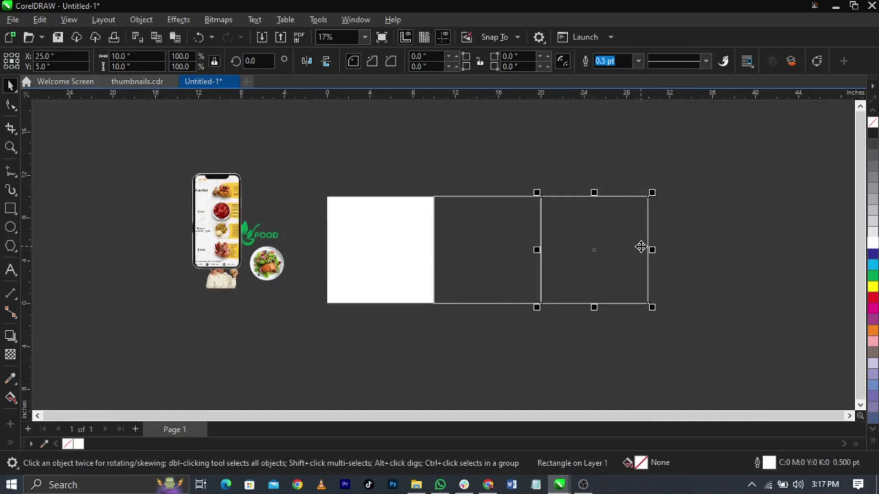
scroll(641, 247, up, 1)
scroll(641, 247, up, 1)
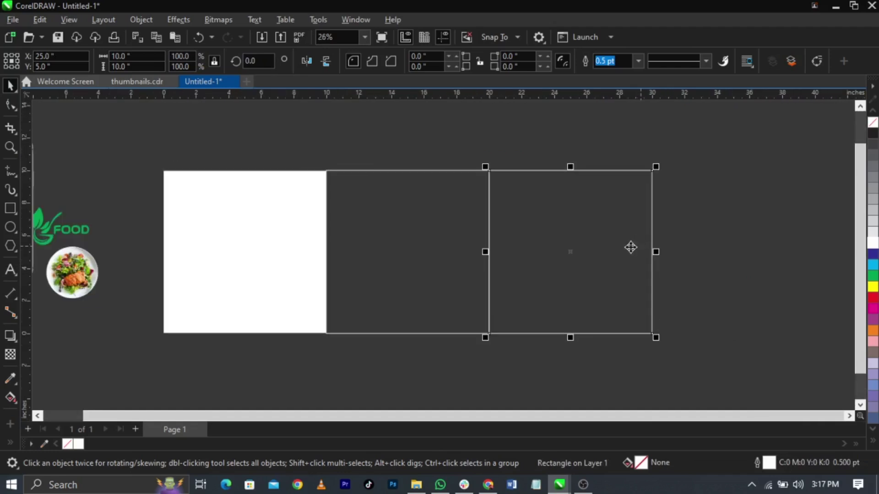
drag(485, 251, 713, 359)
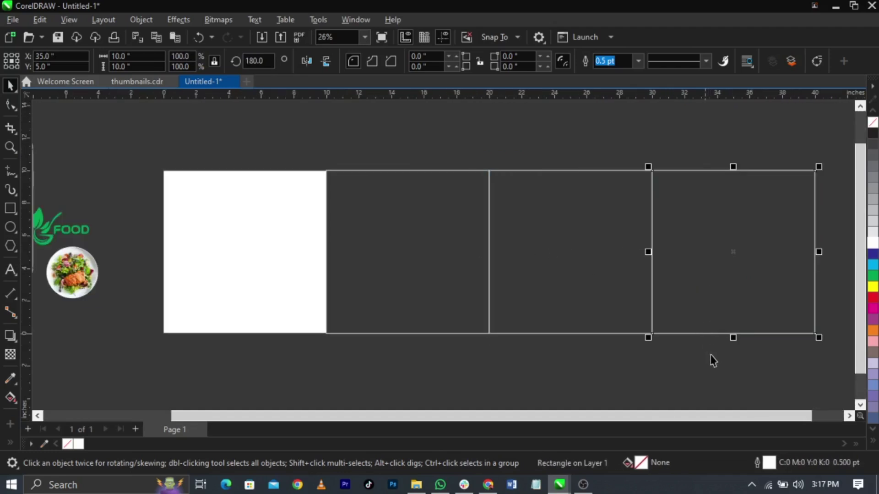
click(679, 306)
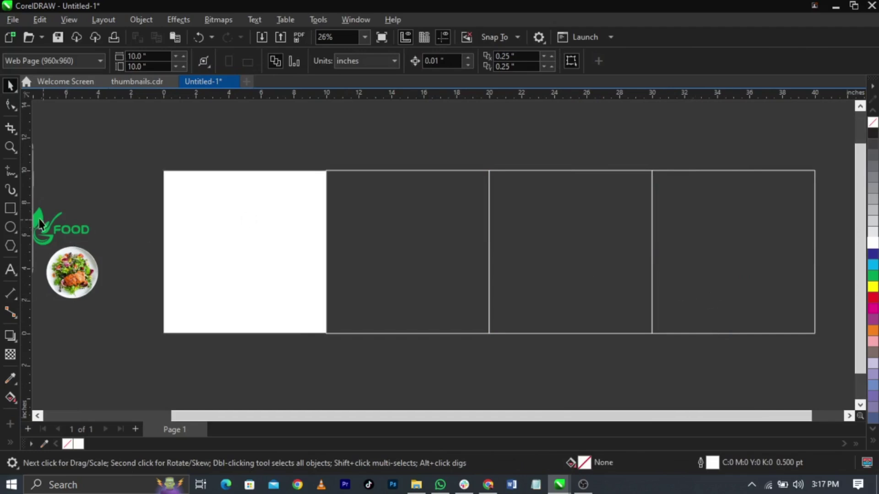
Place a vertical guideline at 10 inches, exactly on the edge between the first and second squares.
drag(26, 219, 326, 153)
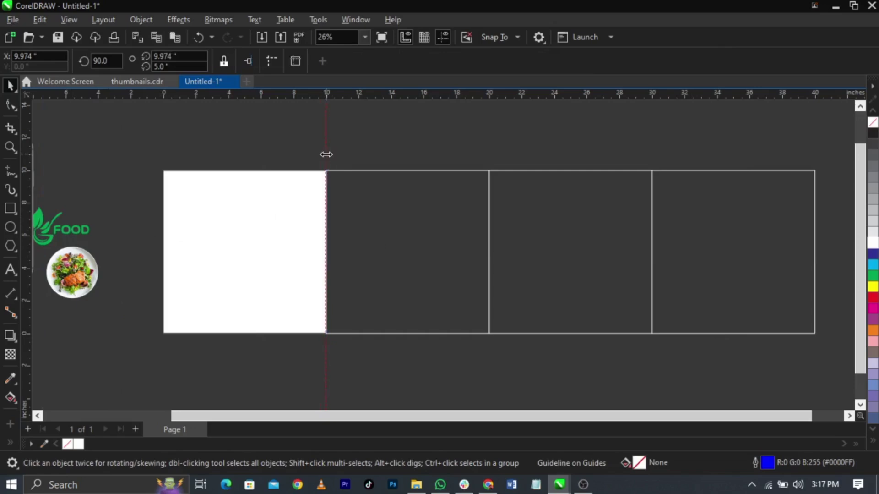
scroll(326, 158, up, 4)
scroll(334, 223, up, 3)
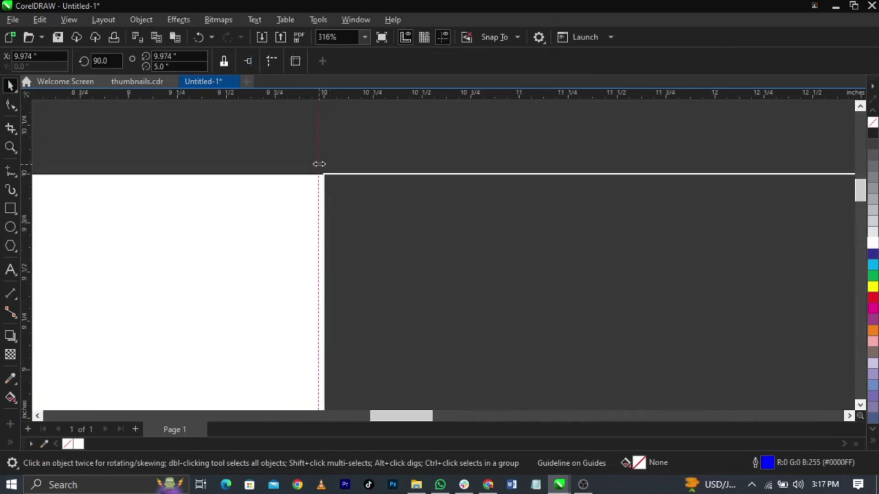
drag(321, 164, 324, 166)
scroll(323, 142, down, 8)
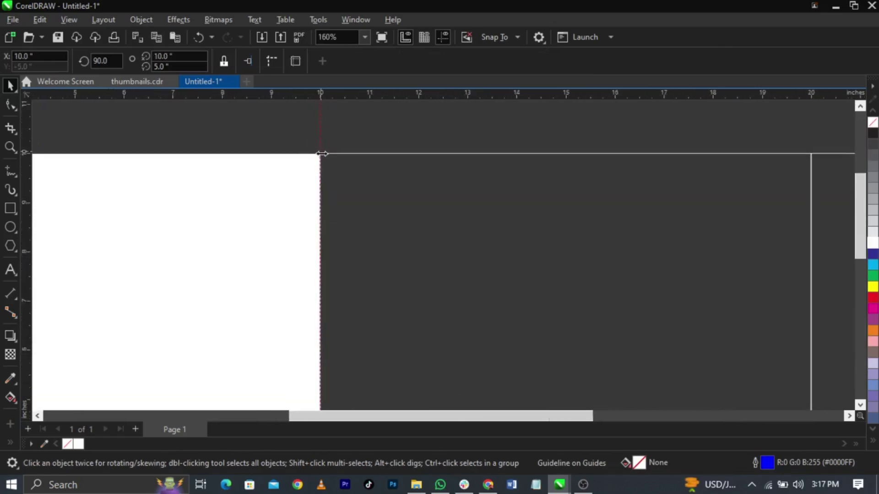
scroll(323, 142, up, 2)
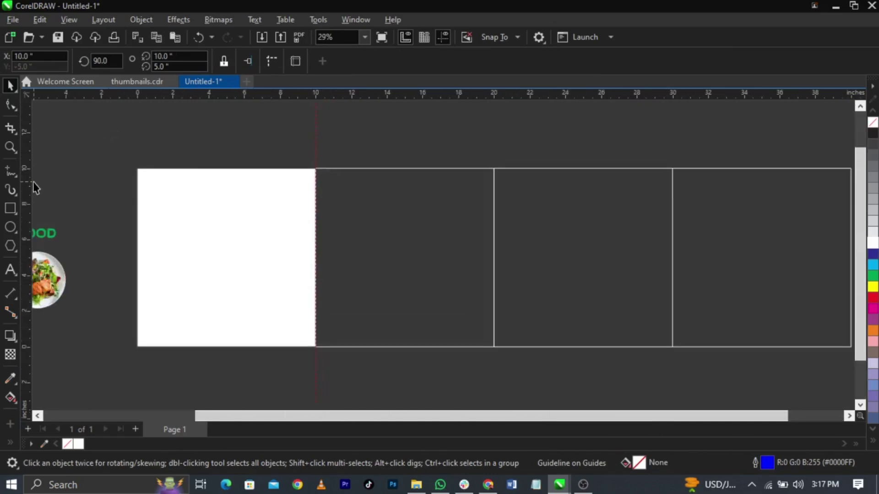
Add vertical guidelines at 20, 30, 40 and 0 inches and horizontal guidelines along the squares' upper and lower edges.
drag(33, 182, 494, 231)
drag(26, 193, 671, 276)
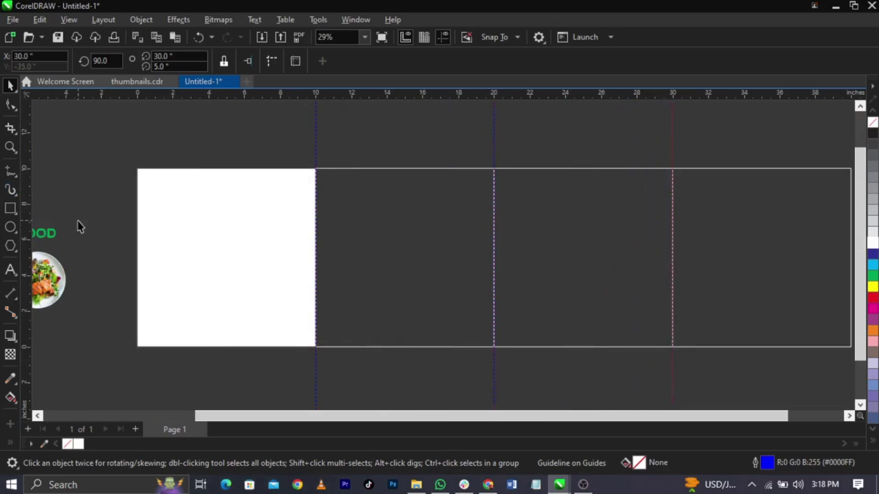
drag(41, 212, 852, 260)
drag(28, 235, 137, 251)
drag(443, 97, 464, 168)
drag(460, 95, 493, 346)
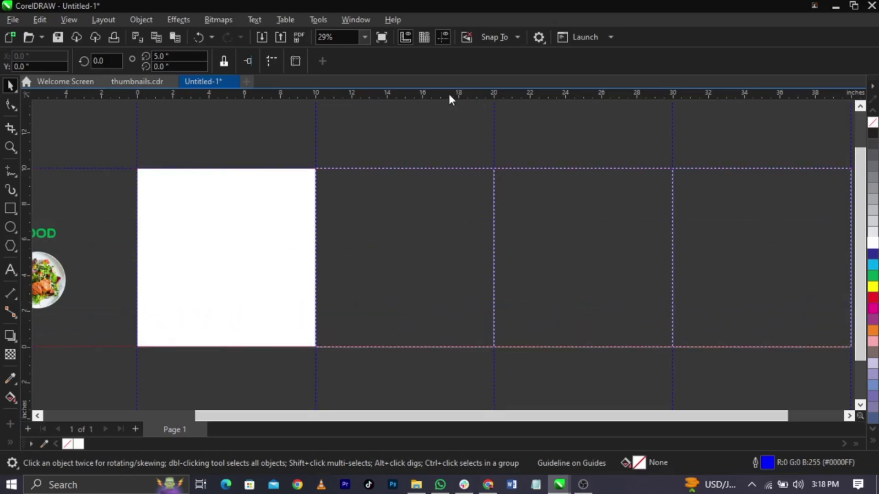
Examine the row of four squares and their guidelines, selecting the individual squares one after another.
scroll(341, 213, down, 2)
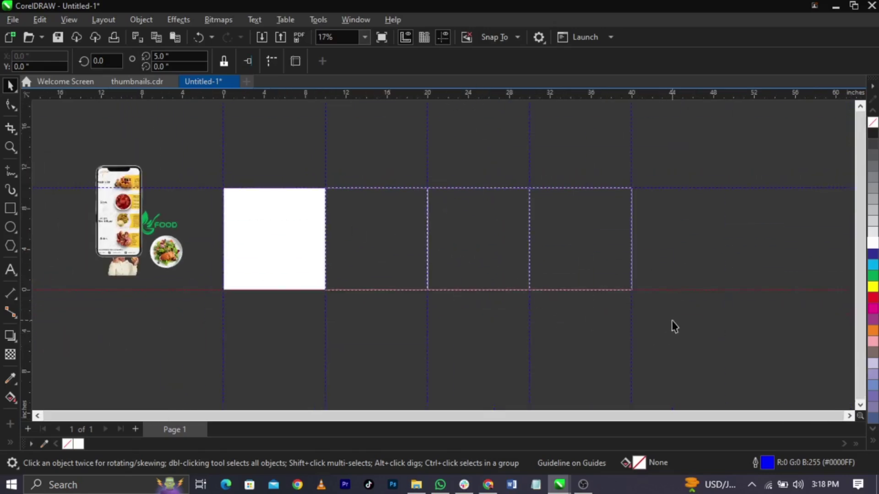
key(z)
drag(194, 177, 633, 321)
key(space)
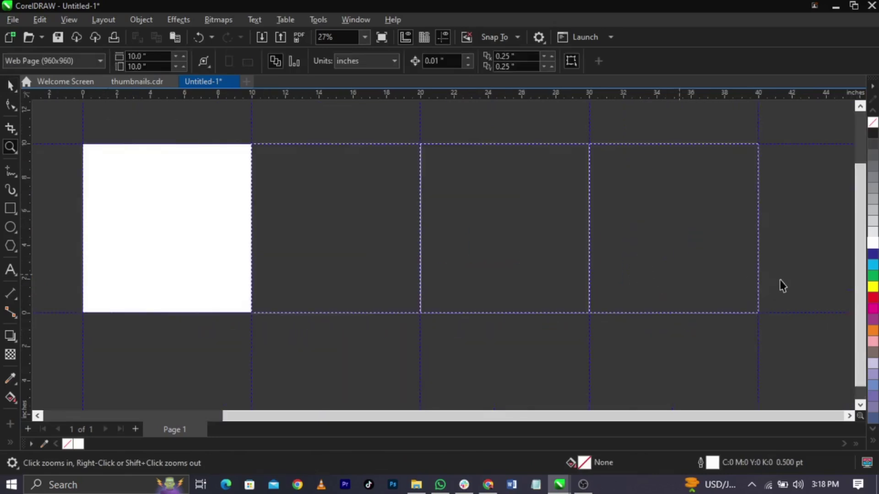
click(296, 251)
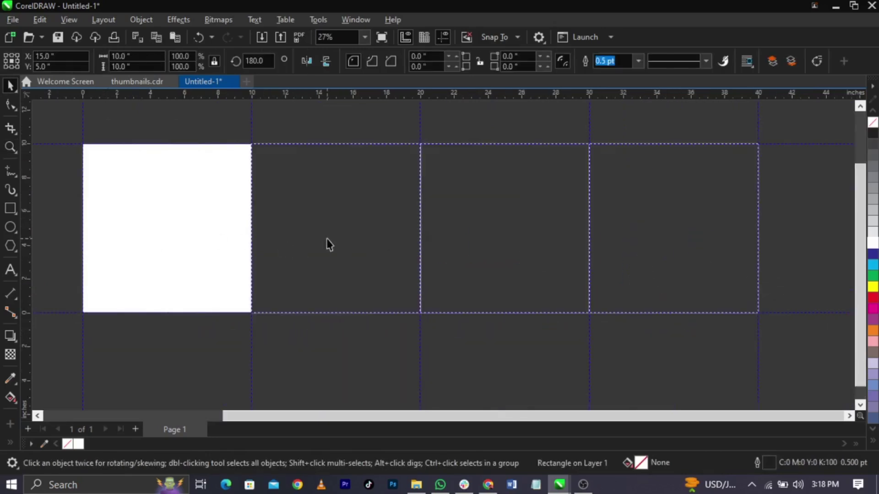
click(486, 240)
click(614, 242)
key(Escape)
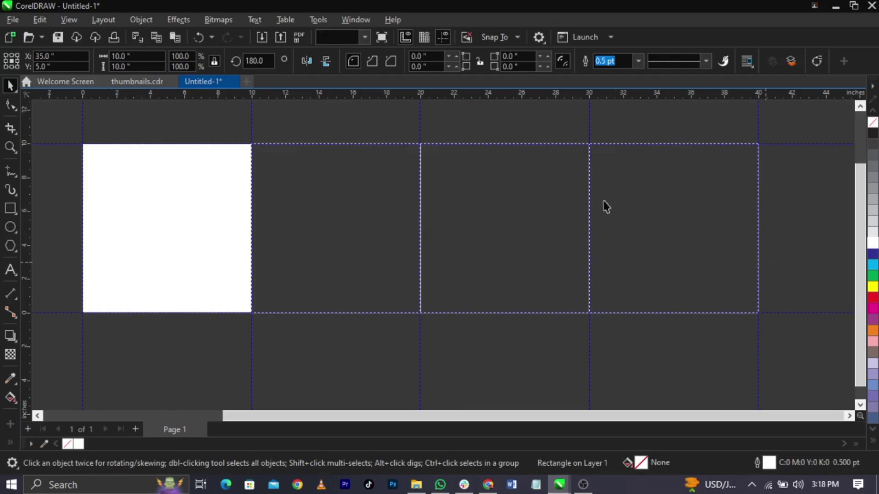
scroll(605, 206, down, 1)
scroll(245, 206, up, 2)
click(285, 207)
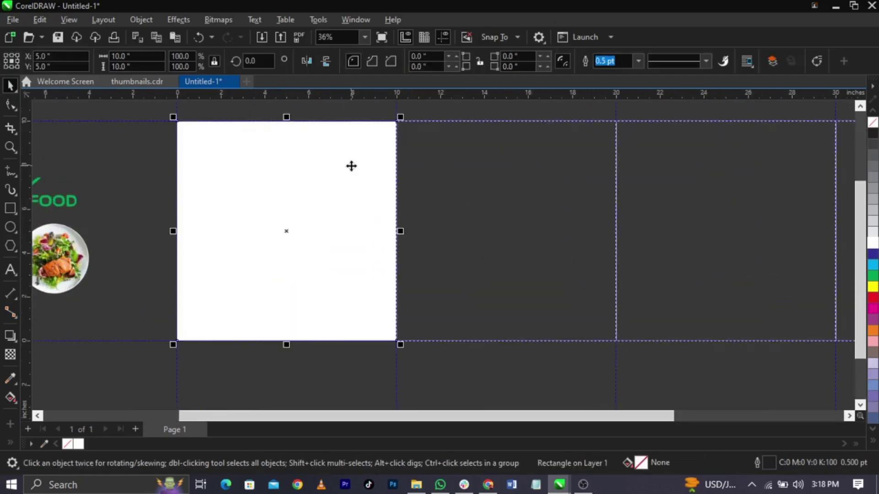
scroll(353, 146, down, 1)
scroll(340, 153, up, 1)
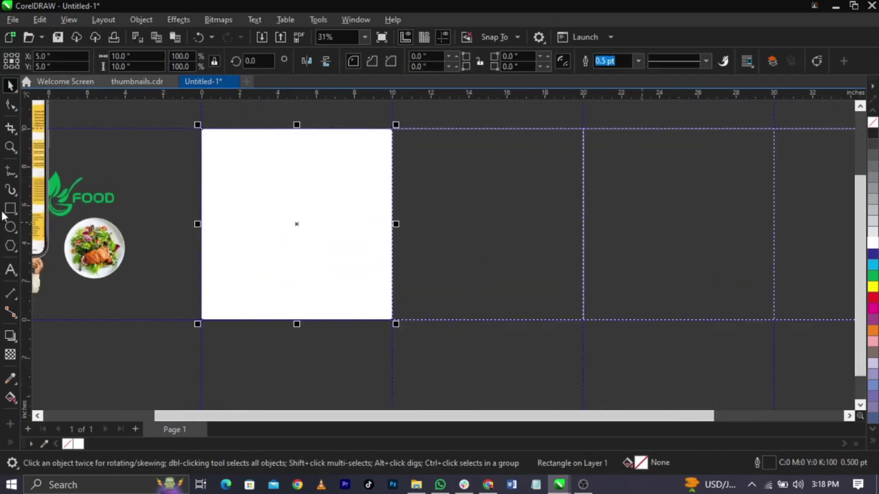
click(460, 217)
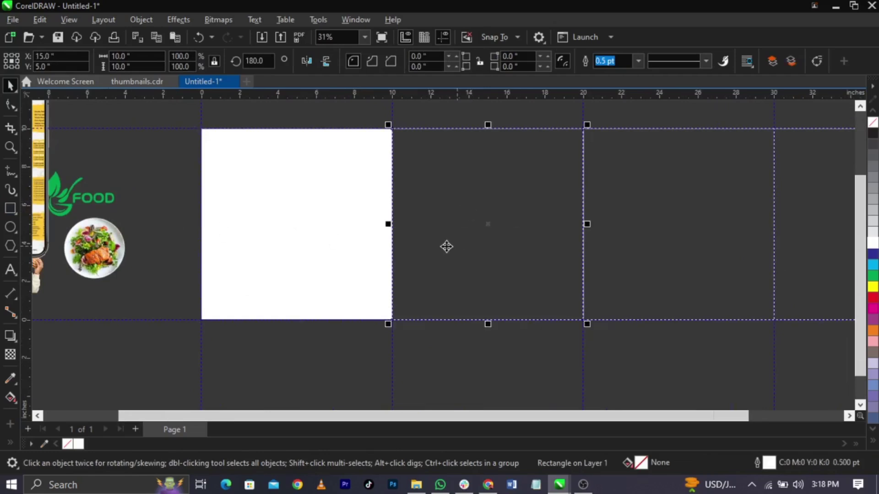
scroll(526, 252, down, 1)
scroll(641, 244, up, 1)
scroll(728, 242, down, 2)
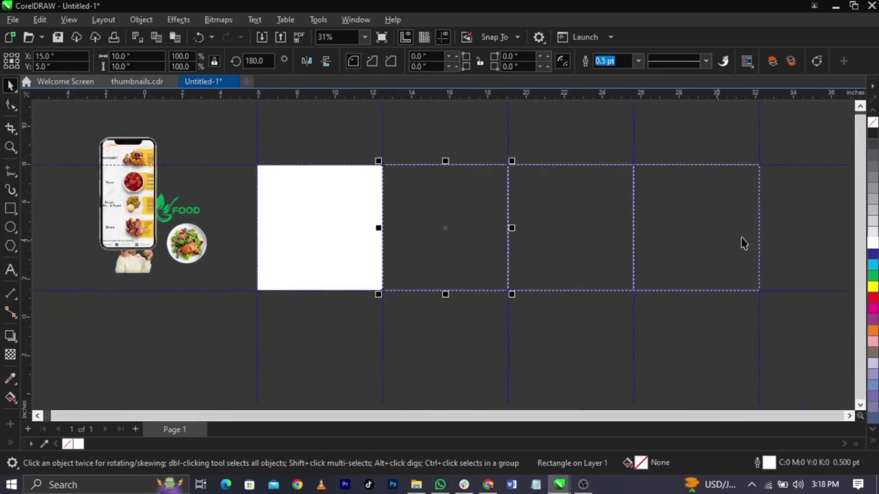
scroll(746, 243, up, 3)
scroll(595, 233, down, 3)
scroll(538, 221, up, 2)
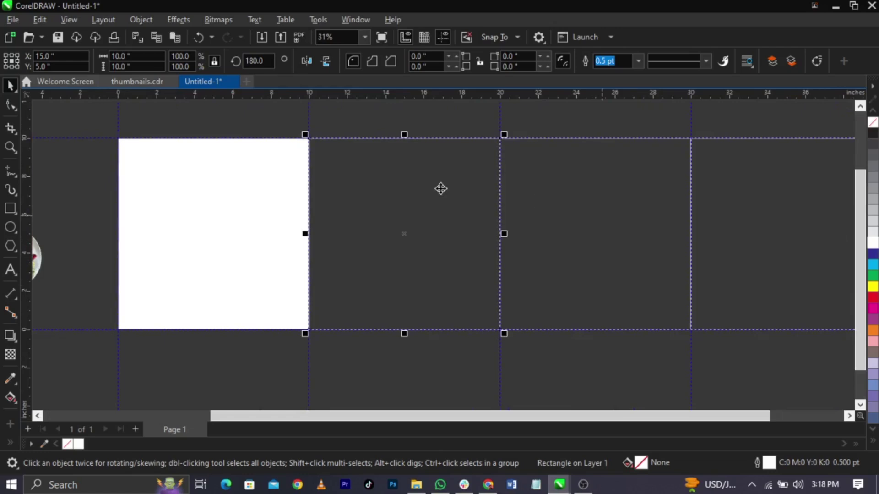
scroll(564, 206, right, 2)
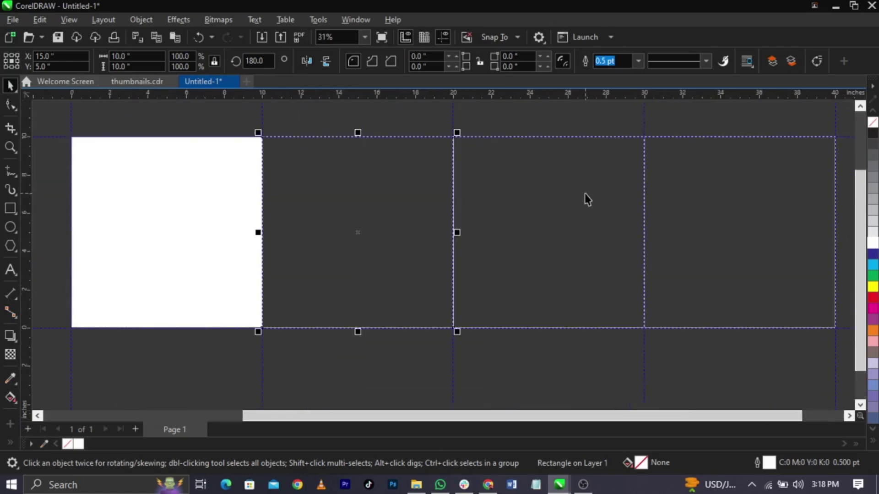
click(138, 209)
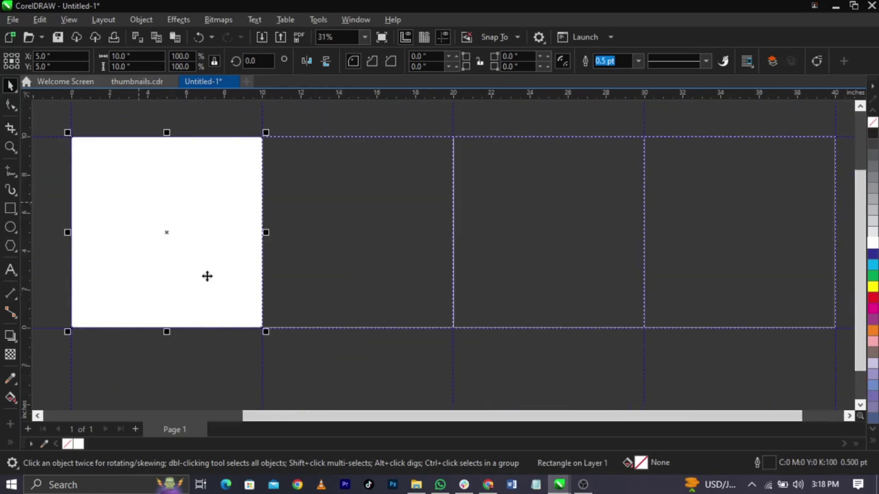
click(344, 244)
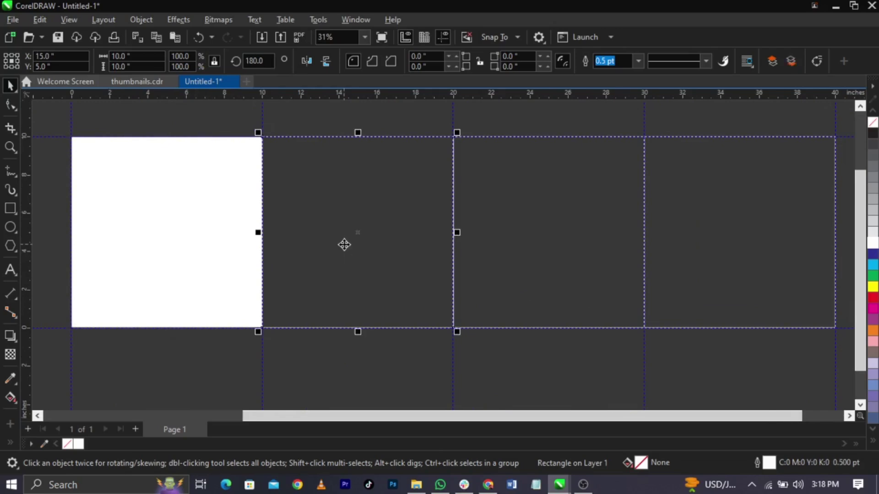
click(310, 254)
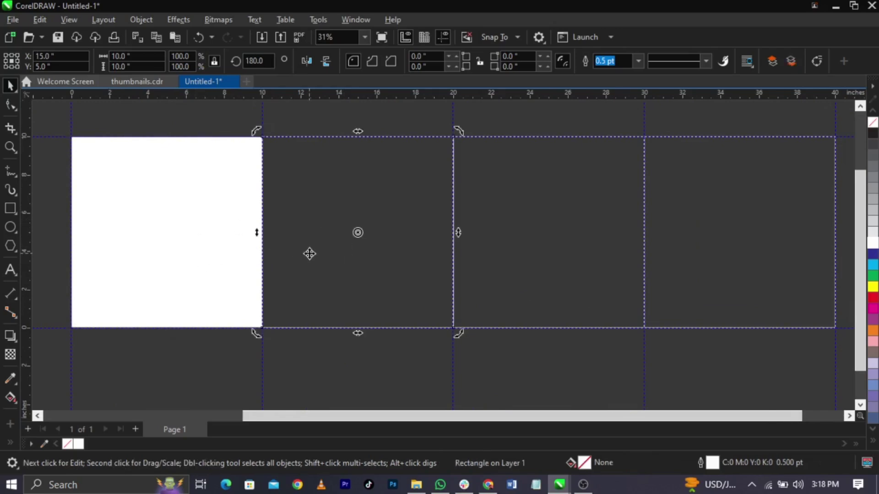
Fill the three added squares with white from the colour palette.
click(434, 239)
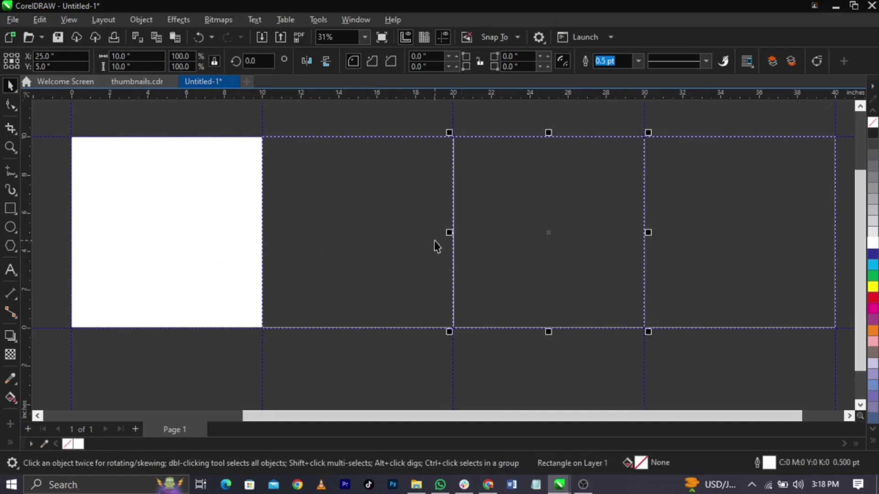
click(516, 234)
click(725, 350)
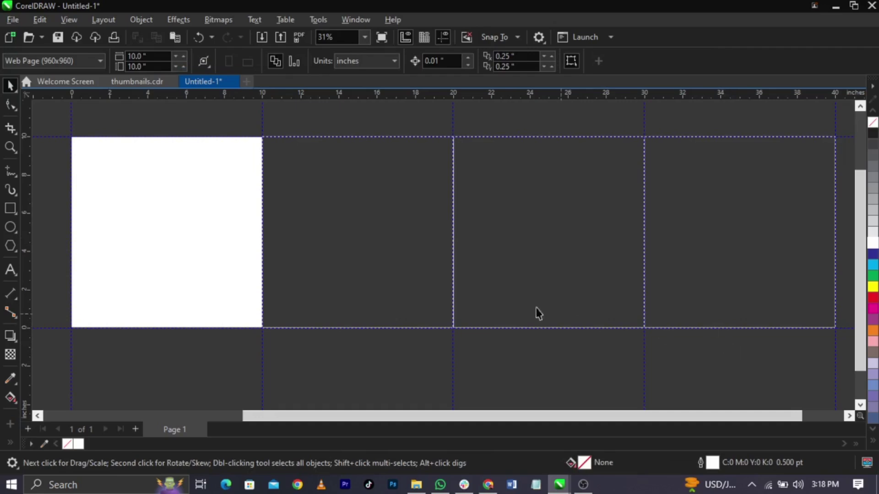
key(ctrl+a)
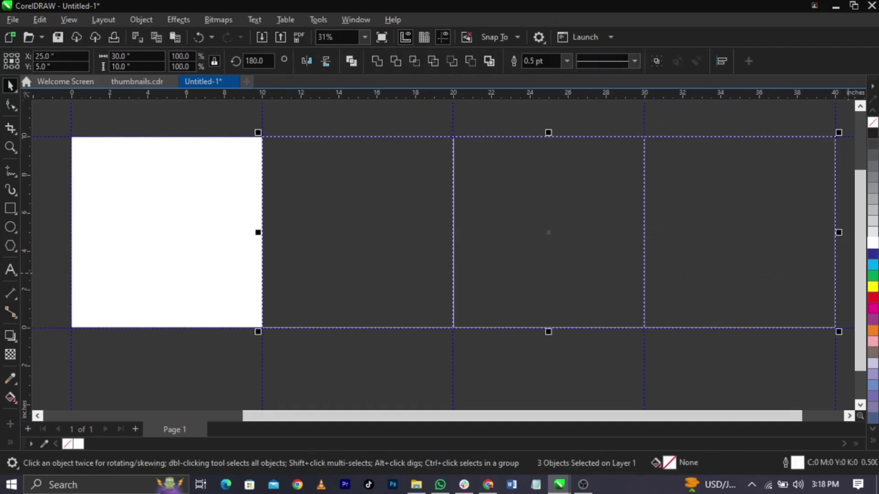
click(873, 242)
click(744, 353)
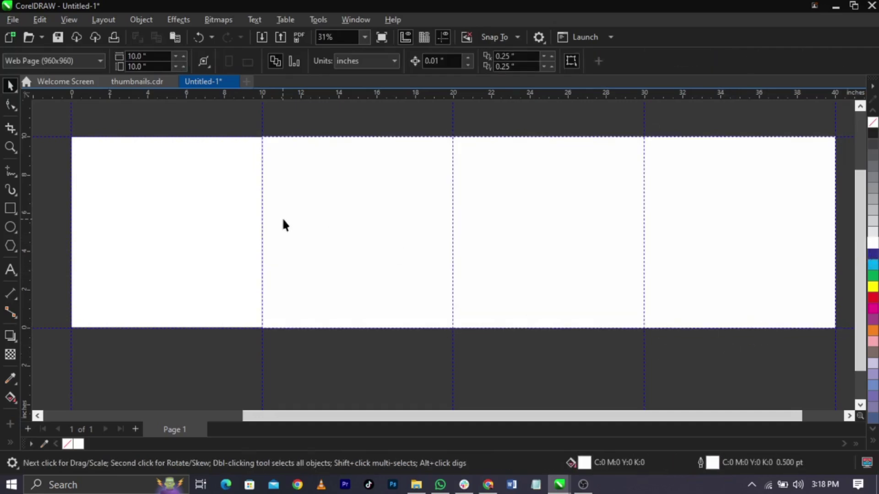
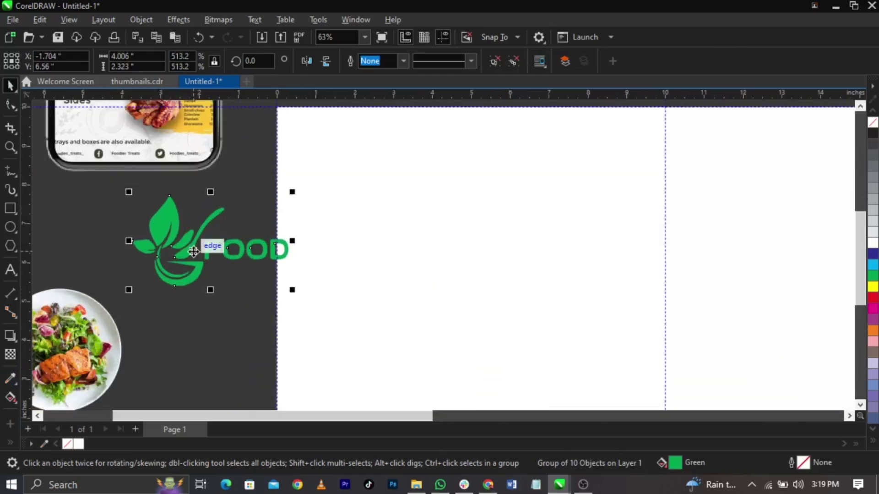
Fill the first square with the palette's green.
scroll(139, 234, down, 1)
scroll(164, 257, down, 1)
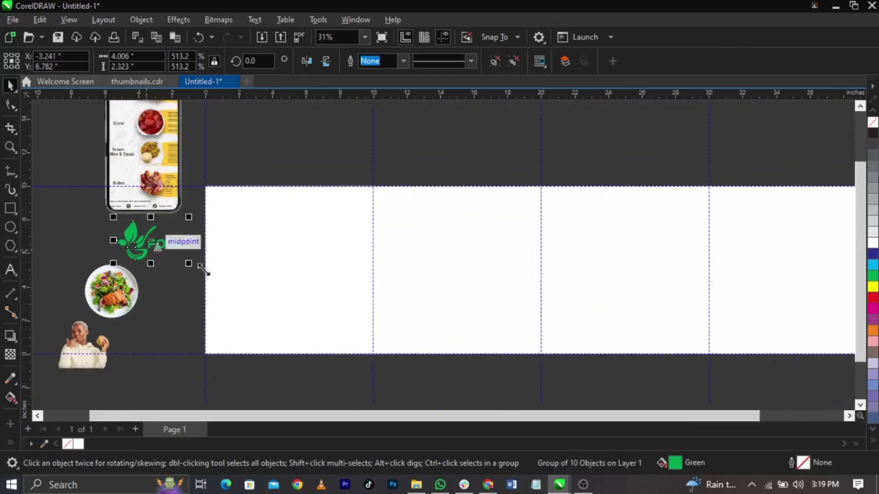
scroll(271, 277, up, 1)
click(271, 276)
click(873, 275)
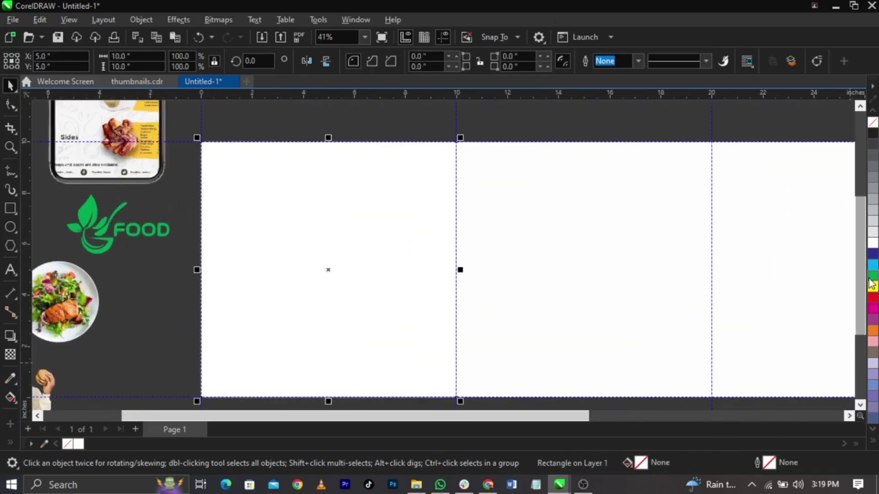
scroll(408, 210, down, 1)
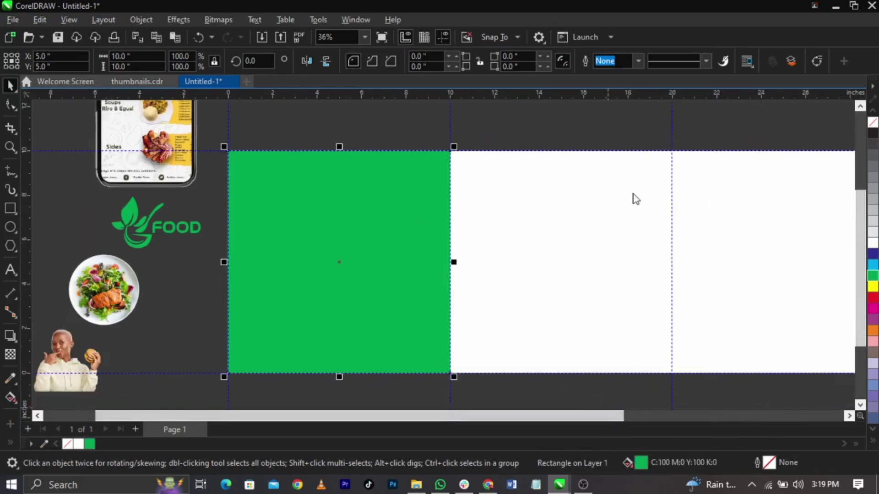
Switch the first square's uniform fill to the RGB colour model and set a brighter green, #03E803.
double_click(660, 466)
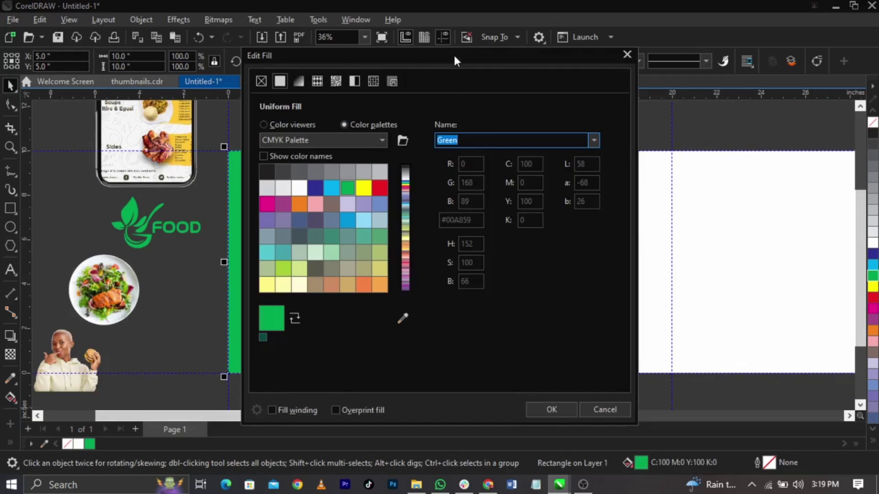
drag(455, 56, 631, 72)
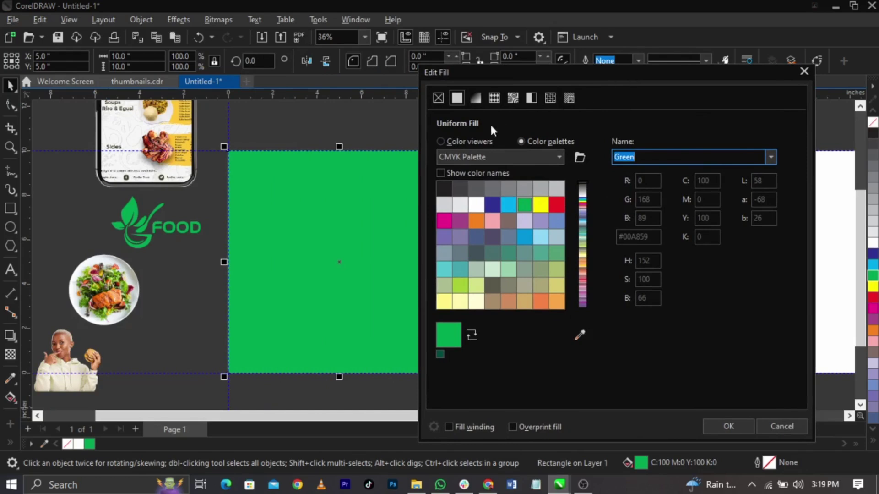
click(480, 138)
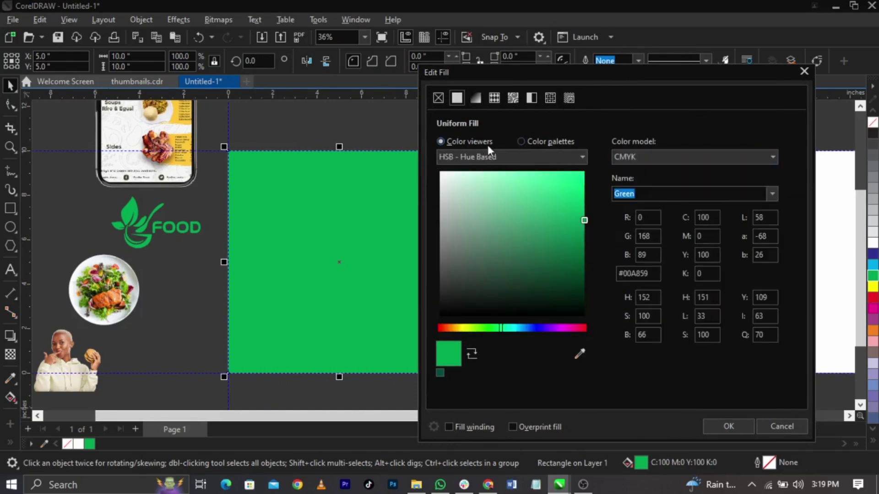
click(637, 156)
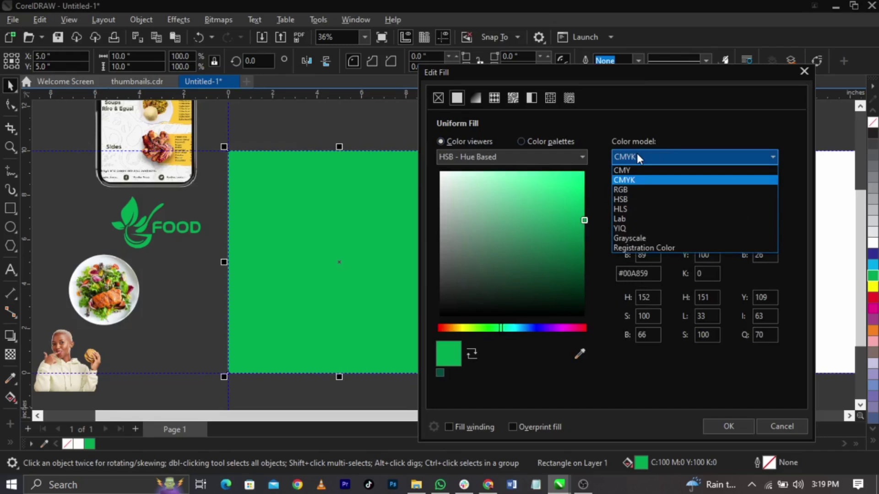
click(647, 189)
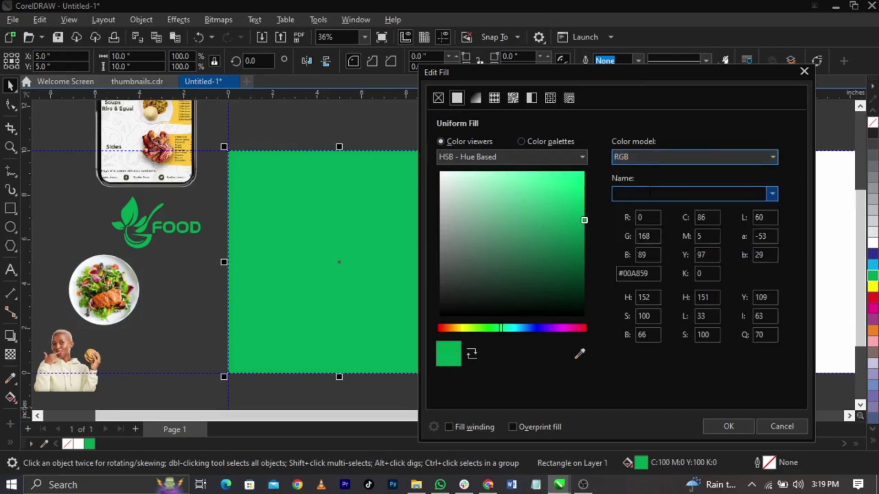
drag(570, 209, 613, 144)
drag(497, 330, 490, 329)
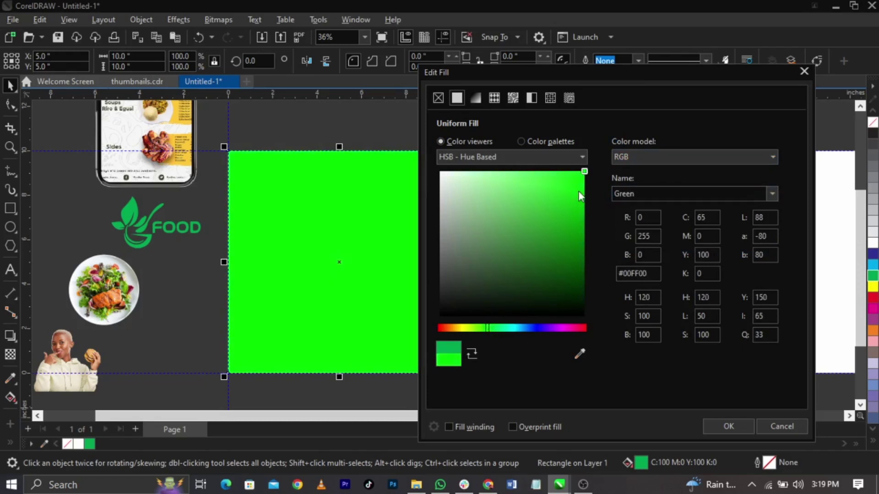
drag(581, 192, 584, 189)
click(726, 426)
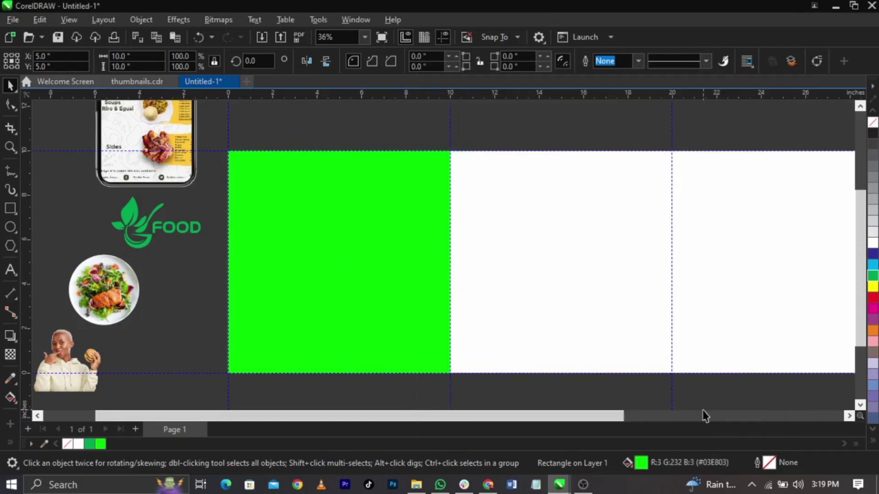
Copy the first square's bright green fill to the other three squares.
click(254, 292)
scroll(402, 303, down, 1)
drag(337, 303, 463, 304)
click(488, 325)
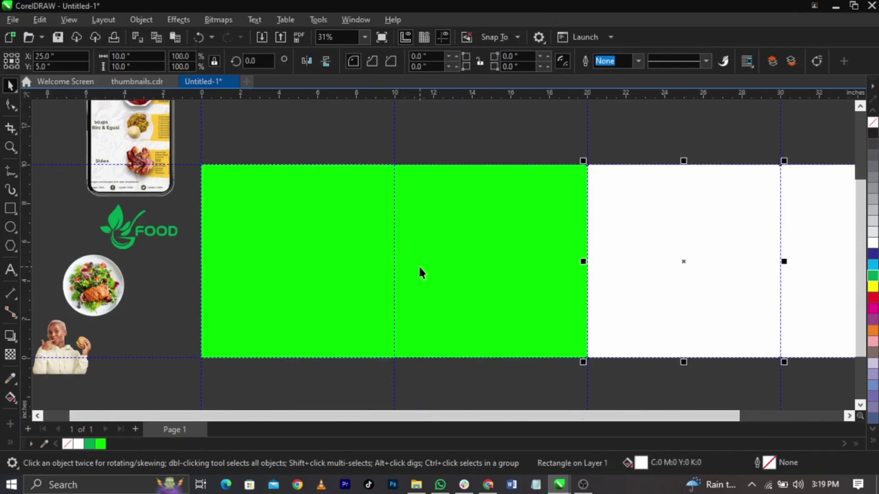
scroll(422, 271, down, 1)
key(ctrl+r)
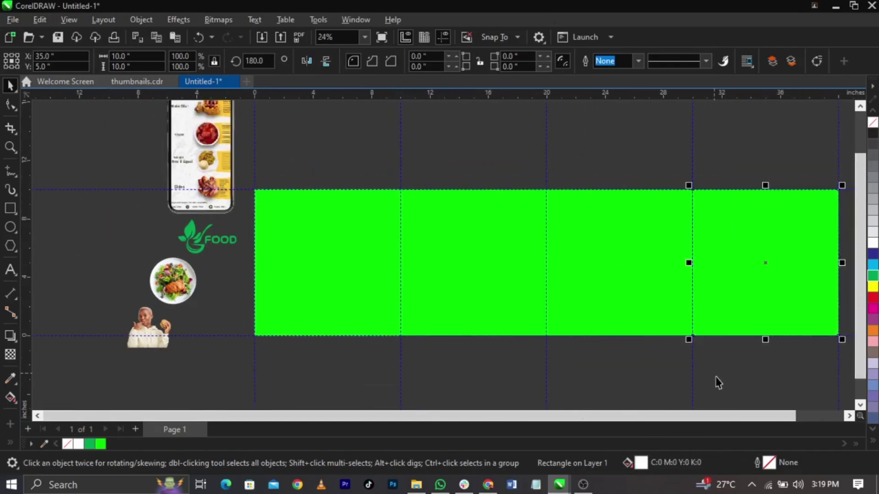
click(718, 381)
scroll(662, 338, up, 1)
scroll(481, 209, down, 1)
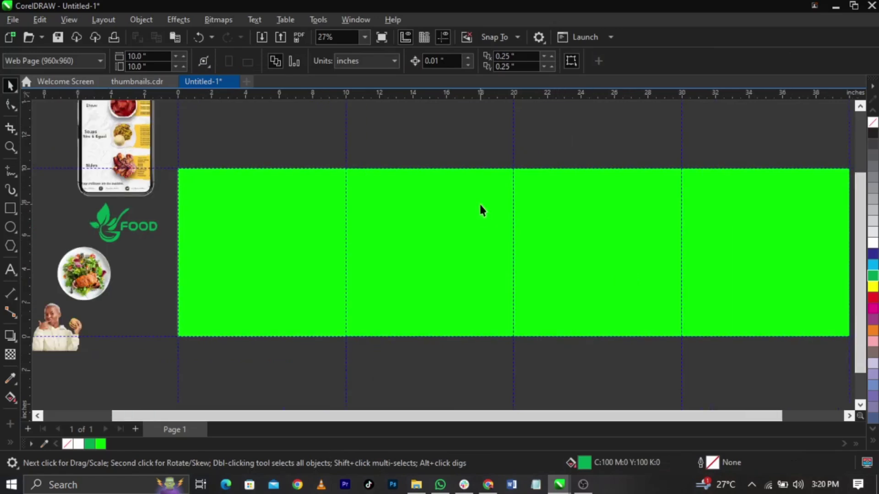
Move the FOOD logo into the first square's upper-left area, coloured white and brought to the front.
scroll(501, 201, down, 1)
scroll(231, 148, up, 1)
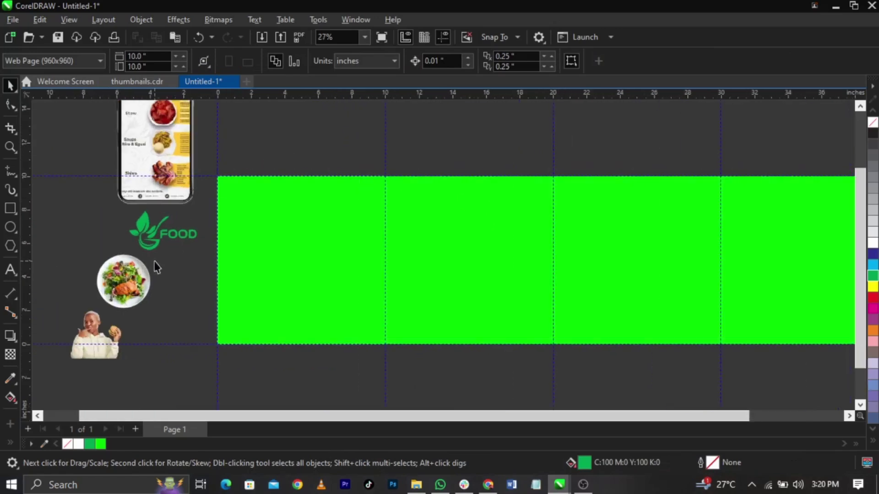
click(133, 275)
drag(133, 275, 114, 277)
drag(145, 234, 251, 215)
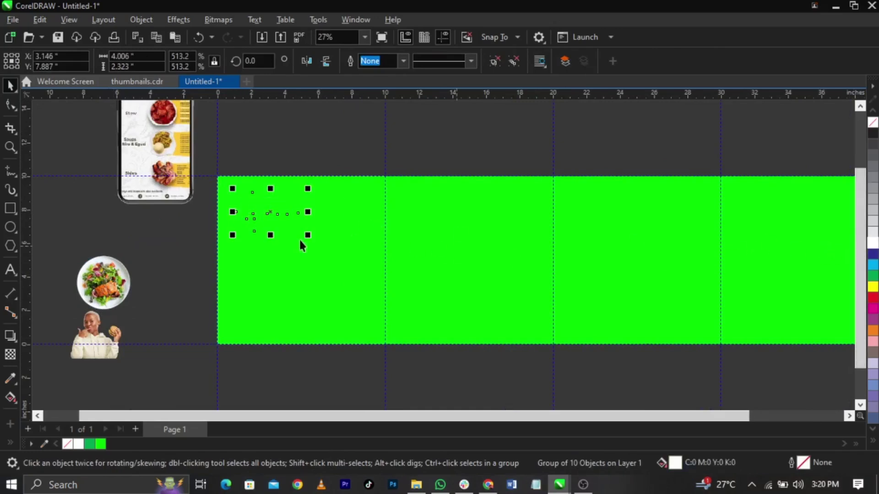
key(shift+Page_Up)
scroll(297, 233, up, 1)
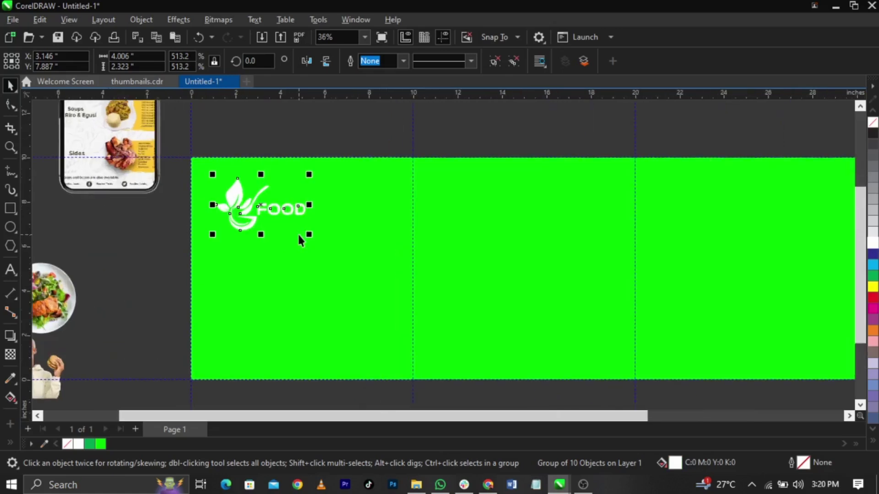
Scale the white FOOD logo down and position it near the first square's upper-left corner.
scroll(252, 193, up, 1)
scroll(254, 199, up, 1)
drag(335, 252, 274, 228)
drag(237, 205, 238, 206)
scroll(319, 192, down, 2)
click(215, 248)
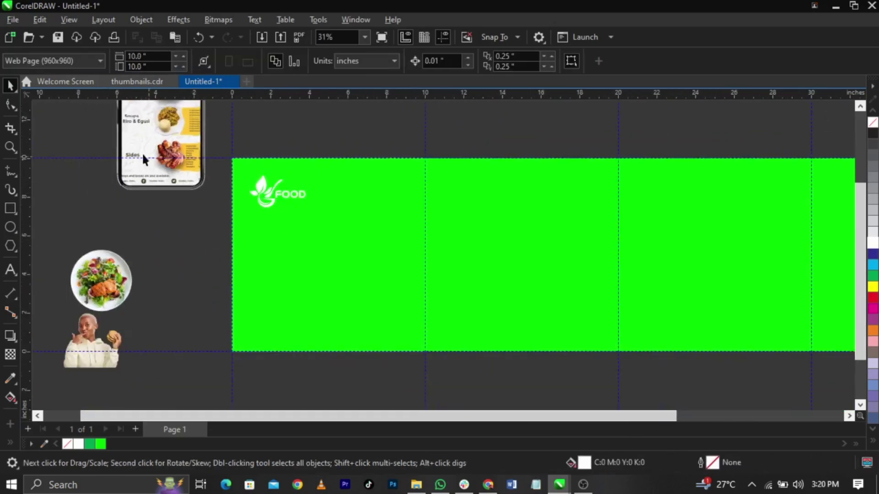
Move the salad plate image onto the first square, centred at about X 7.7 and Y 4.6 inches.
key(z)
drag(64, 138, 710, 399)
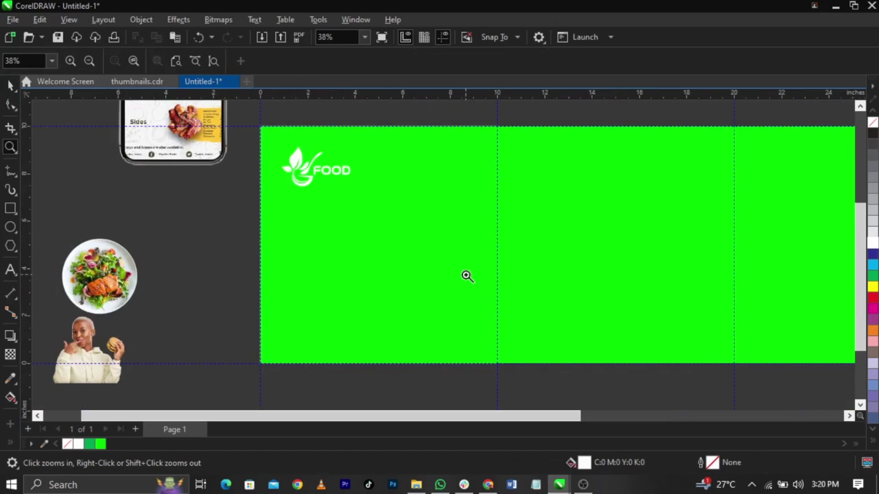
key(space)
drag(97, 302, 413, 295)
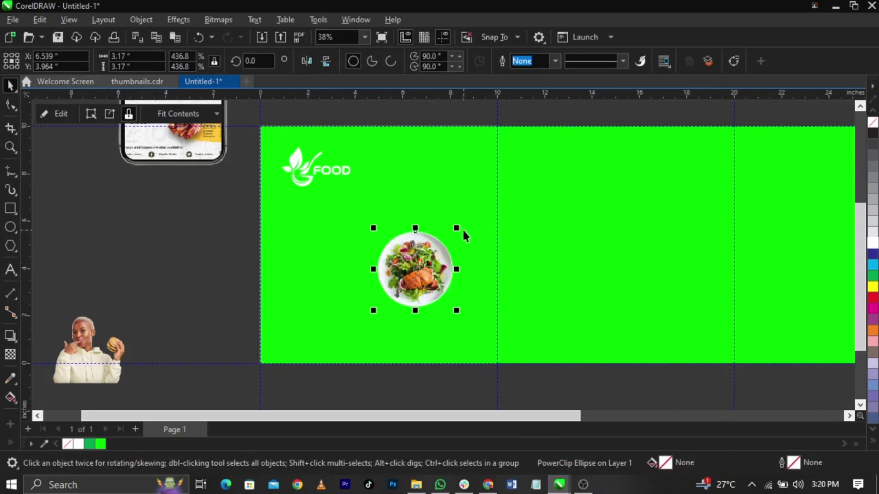
drag(439, 267, 466, 253)
scroll(486, 228, up, 1)
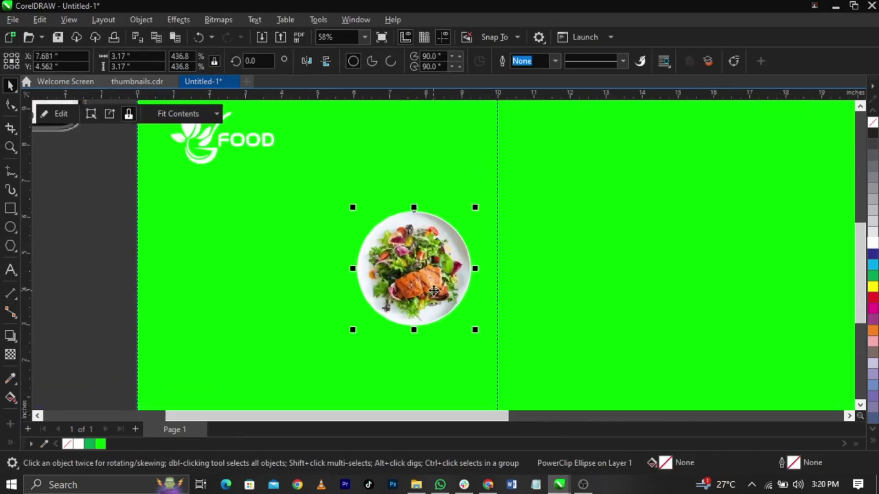
scroll(310, 269, down, 2)
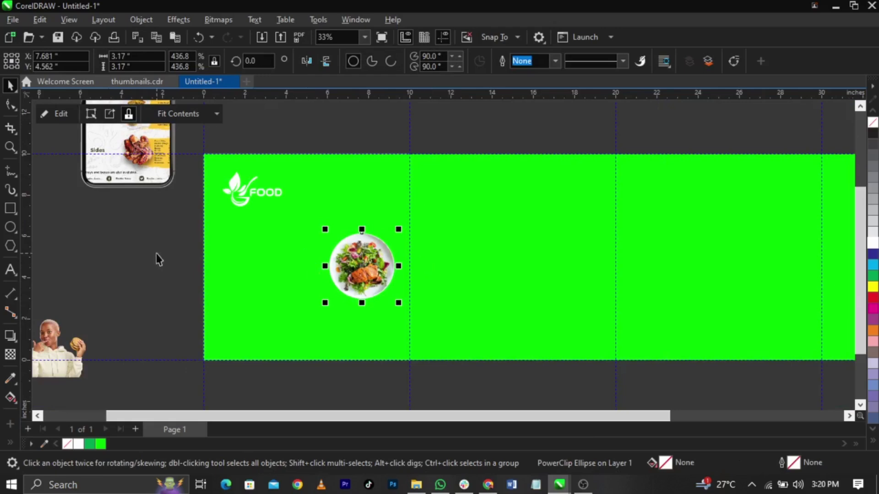
click(426, 274)
click(382, 259)
scroll(382, 258, up, 2)
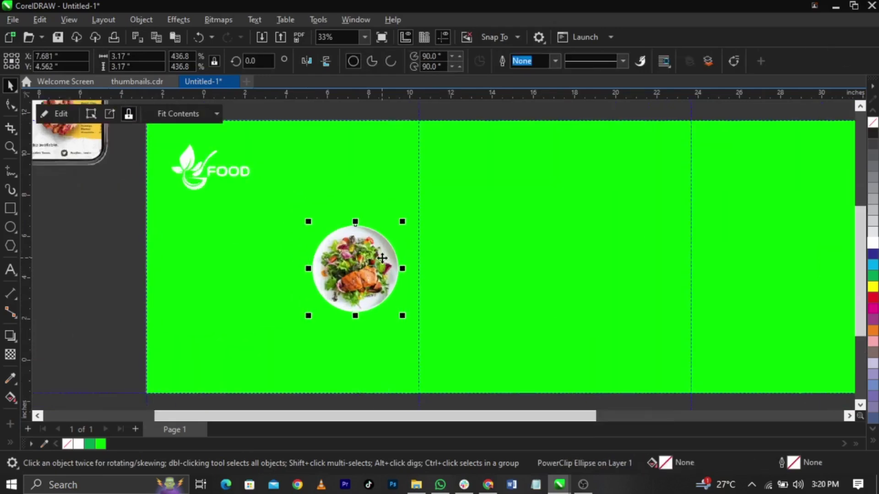
Enlarge the salad plate to about 6.46 inches across and move it over the edge between the first and second squares, at about X 9.7 inches.
drag(405, 217, 462, 161)
drag(330, 281, 407, 299)
scroll(320, 267, down, 2)
scroll(402, 289, up, 1)
scroll(403, 294, up, 1)
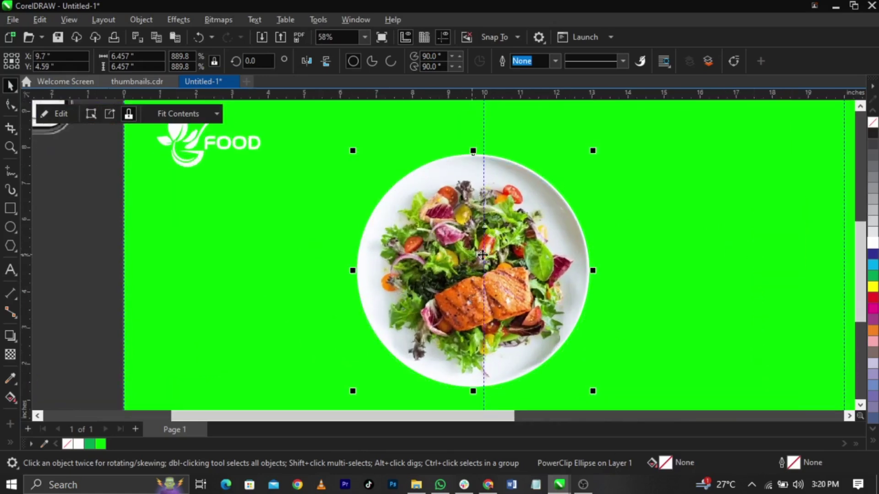
PowerClip the salad plate inside the first square.
right_click(382, 252)
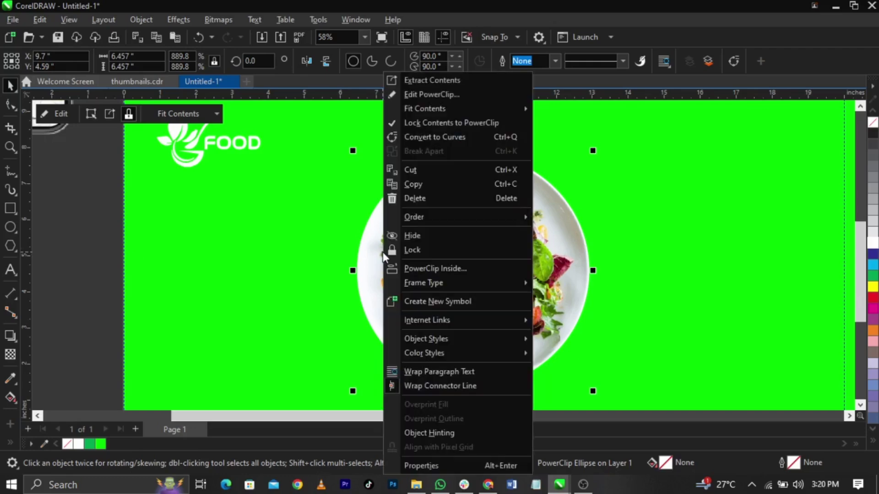
click(408, 266)
click(280, 248)
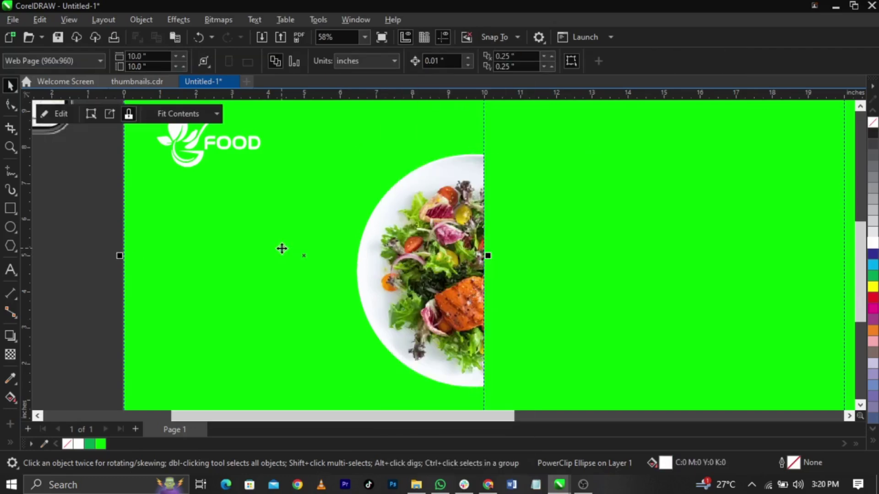
scroll(462, 260, down, 1)
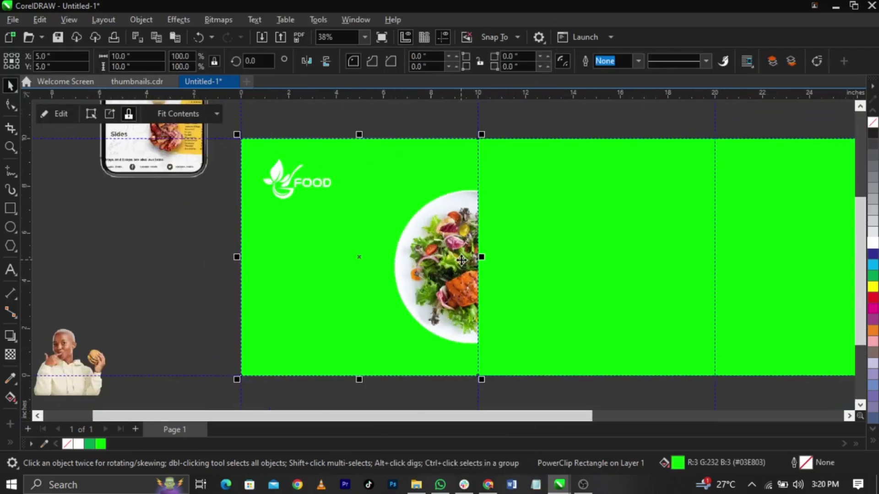
Inspect the plate in the first square's PowerClip contents, finish editing and undo the clipping.
right_click(462, 259)
click(505, 94)
right_click(366, 293)
click(454, 96)
click(454, 259)
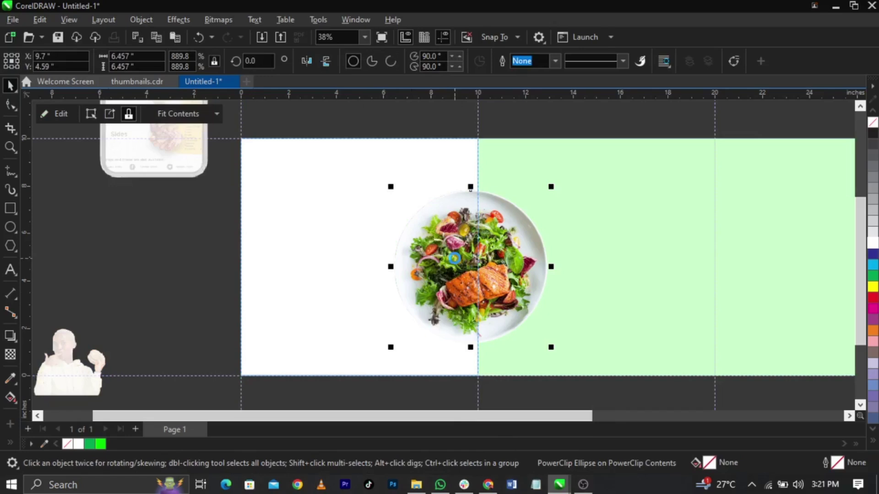
click(94, 202)
click(67, 114)
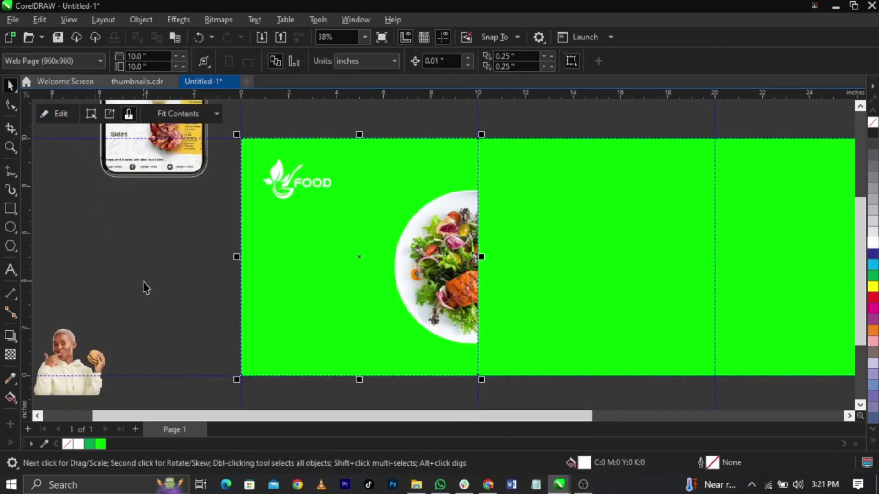
key(ctrl+z)
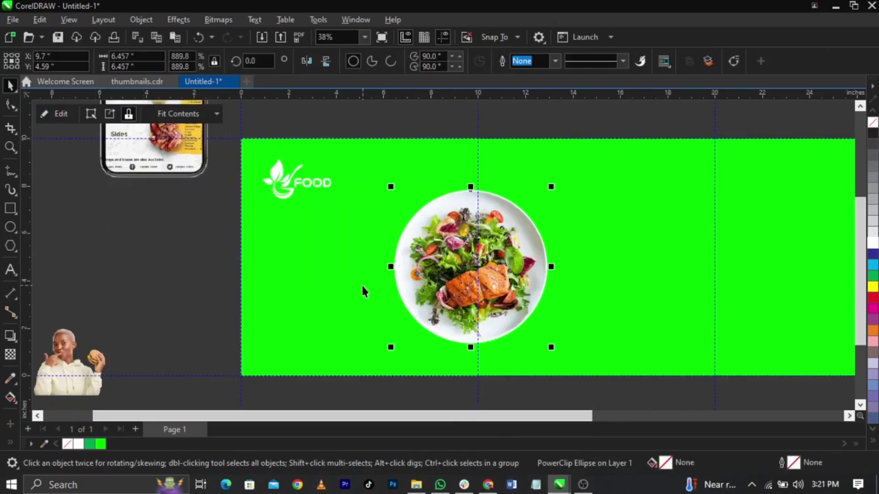
PowerClip the salad plate inside the second square.
right_click(447, 297)
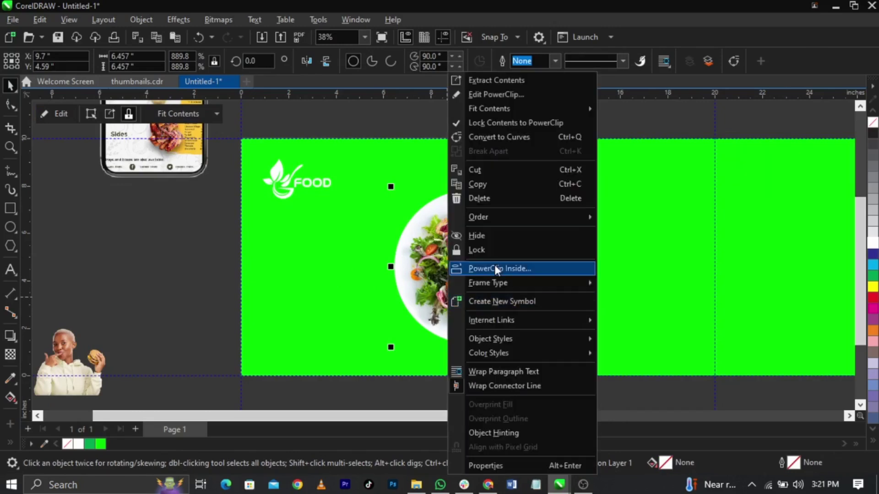
click(494, 266)
click(602, 253)
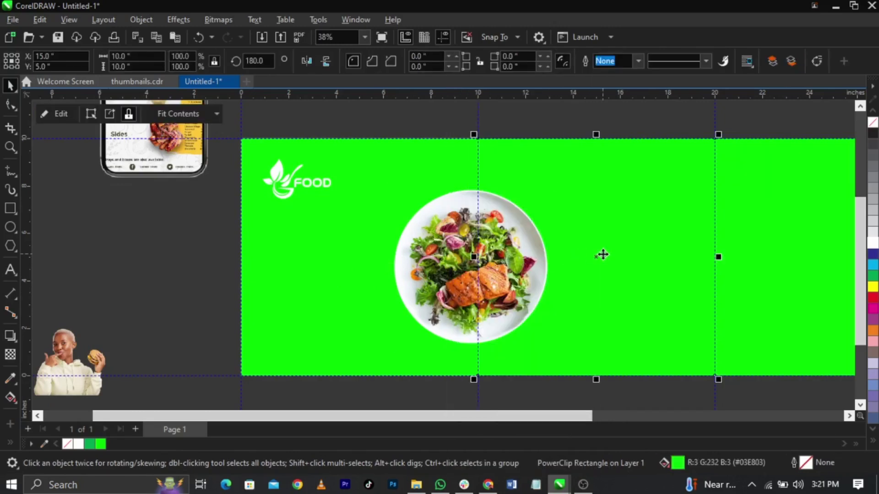
Pull the second and first squares apart to check how the plate is split, and undo both moves.
drag(581, 284, 613, 279)
drag(439, 308, 355, 303)
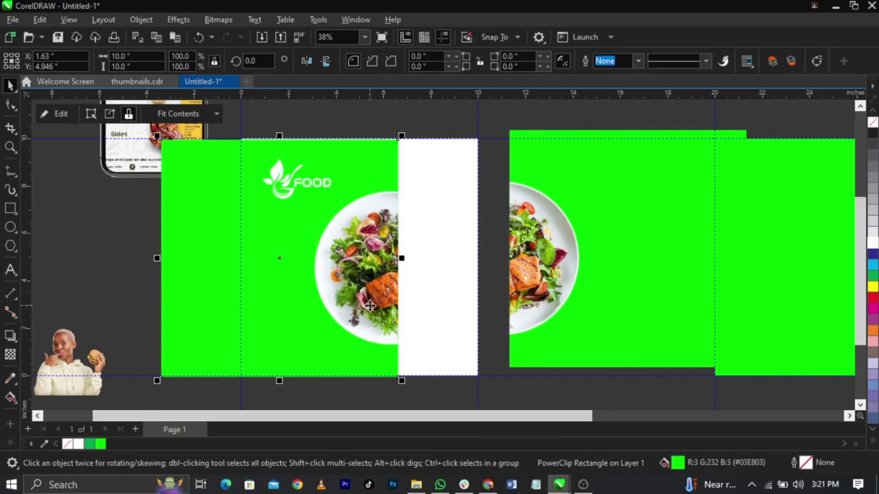
key(ctrl+z)
key(ctrl+z)
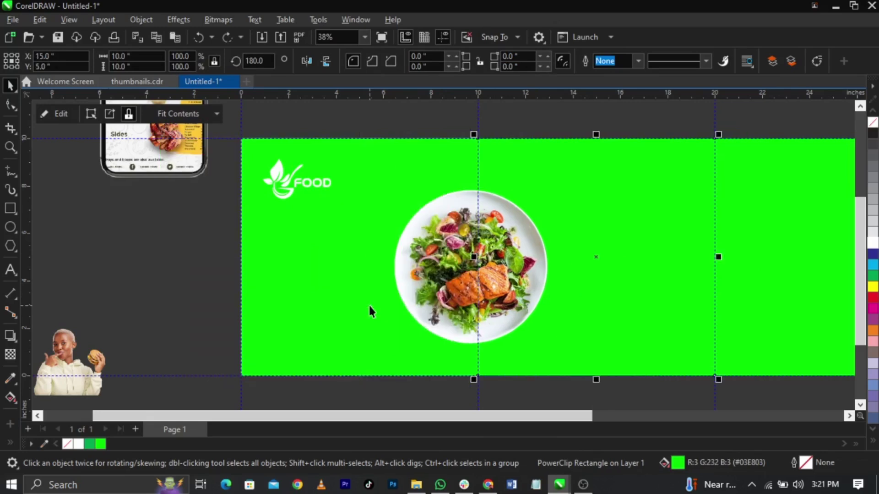
Add the artistic text "DAILY MENU" on two lines below the logo in the first square.
click(527, 109)
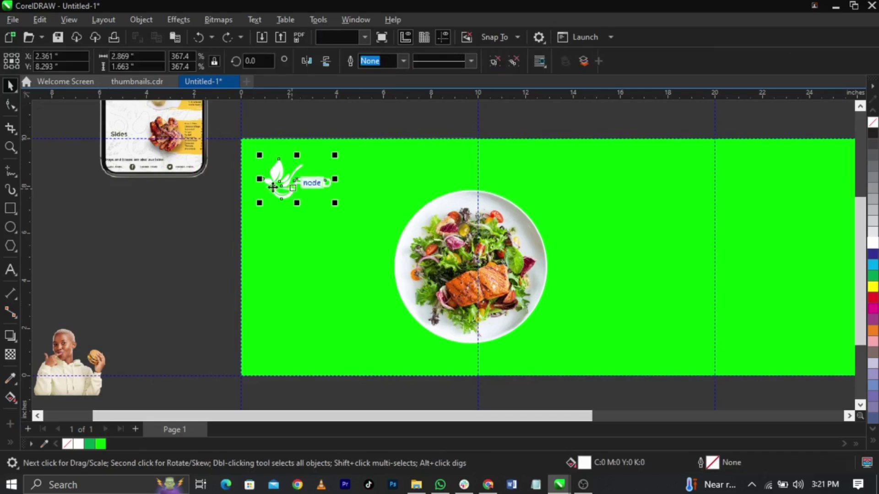
click(11, 271)
click(284, 270)
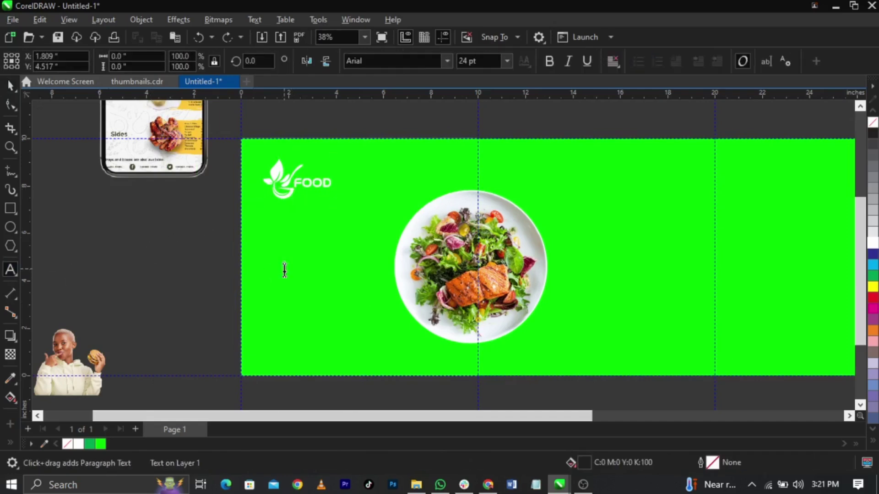
text(m)
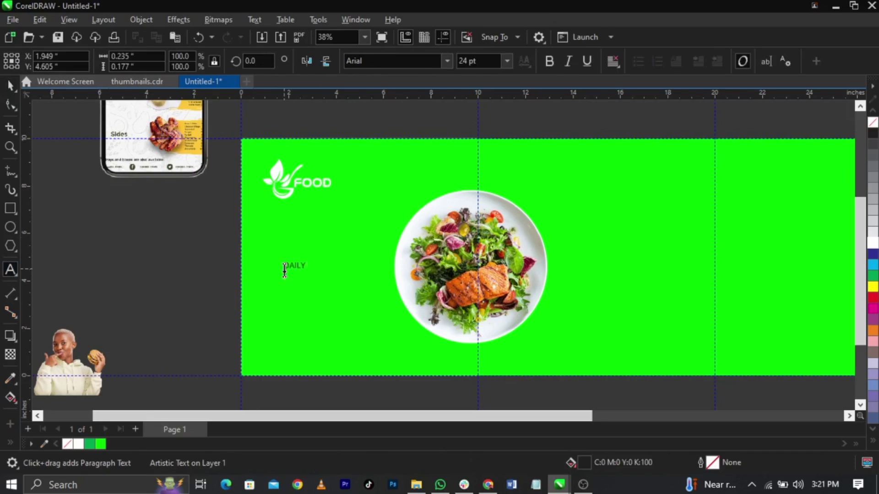
key(ctrl+space)
scroll(284, 270, up, 1)
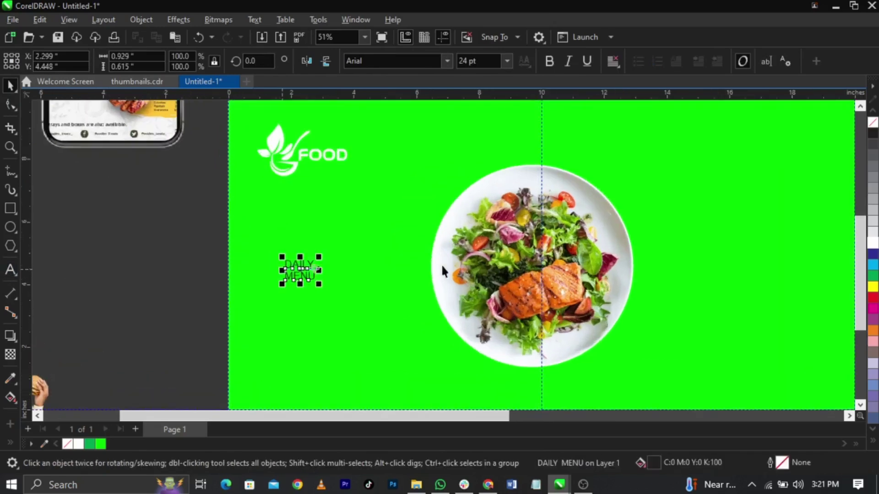
Set DAILY MENU in Open Sans Bold, enlarge it to about 102 pt and fill it white.
click(446, 62)
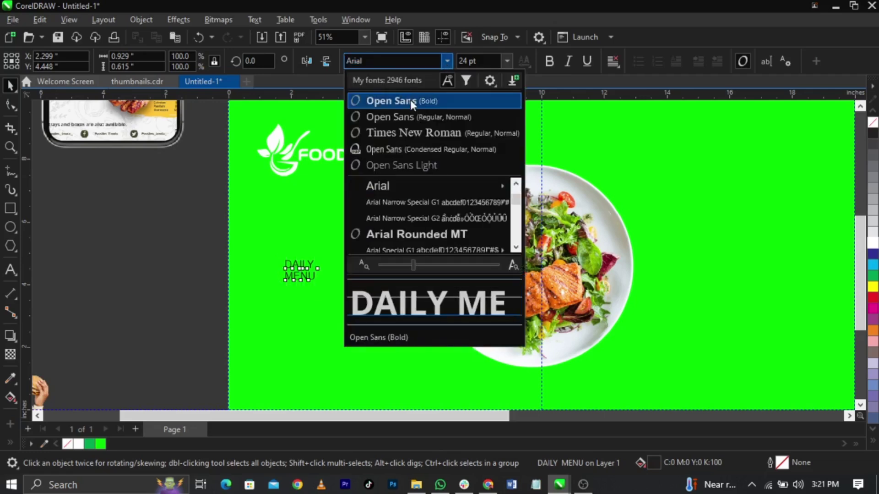
click(410, 100)
drag(322, 256, 382, 234)
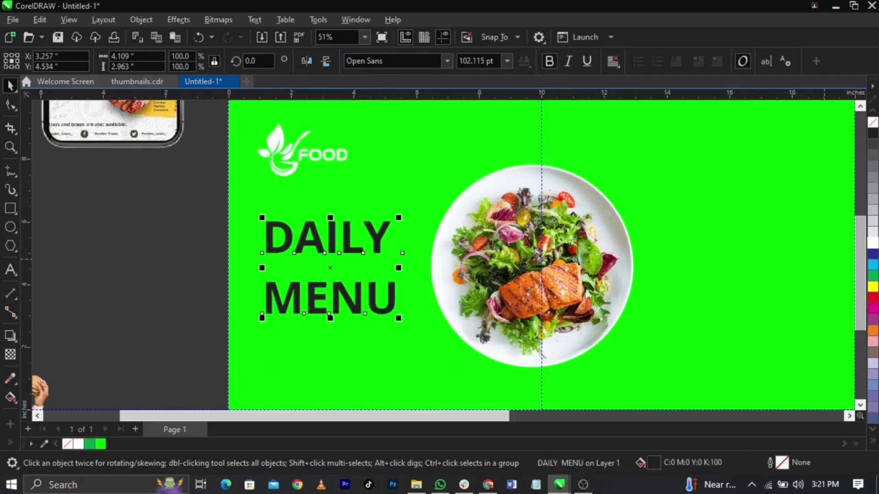
click(873, 242)
Tighten the line spacing of DAILY MENU and shift it to about X 3.05 inches beneath the logo.
click(10, 106)
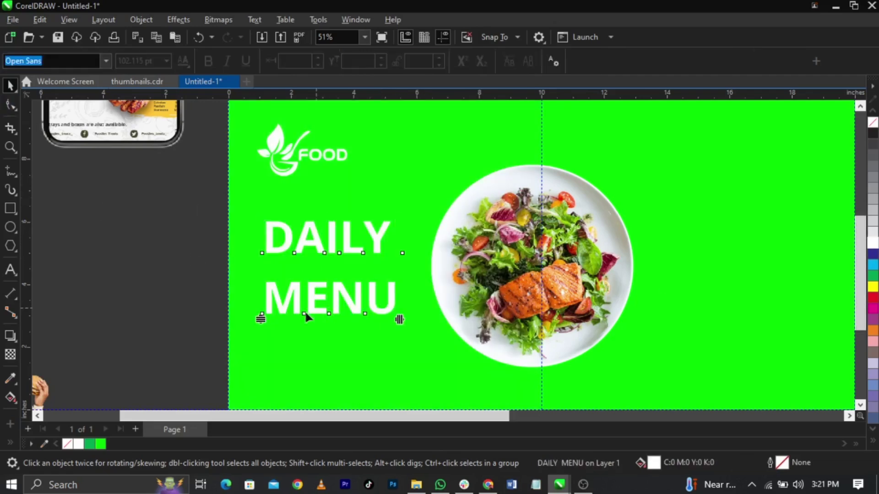
drag(261, 317, 263, 285)
key(space)
mouse_move(338, 275)
mouse_down()
mouse_move(333, 284)
mouse_move(325, 275)
mouse_up()
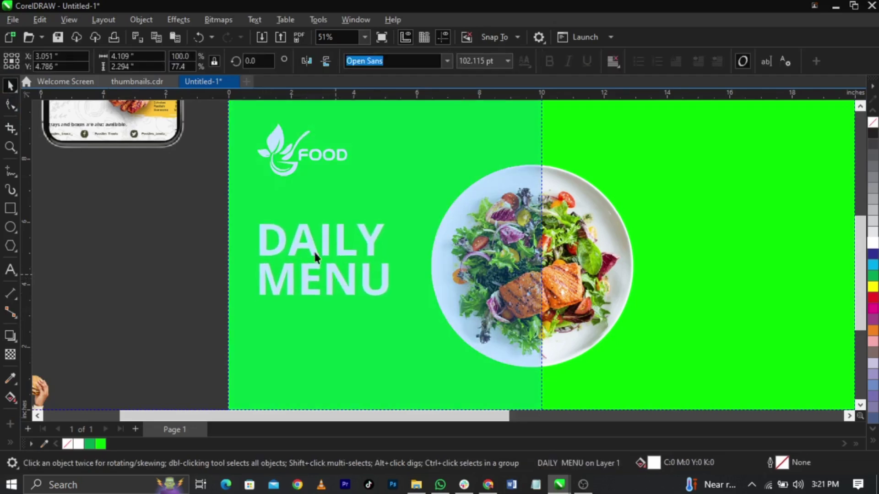
Draw a white 5 by 10 inch rectangle over the first square's left half, behind the logo and headline.
scroll(325, 229, down, 2)
click(379, 181)
key(F6)
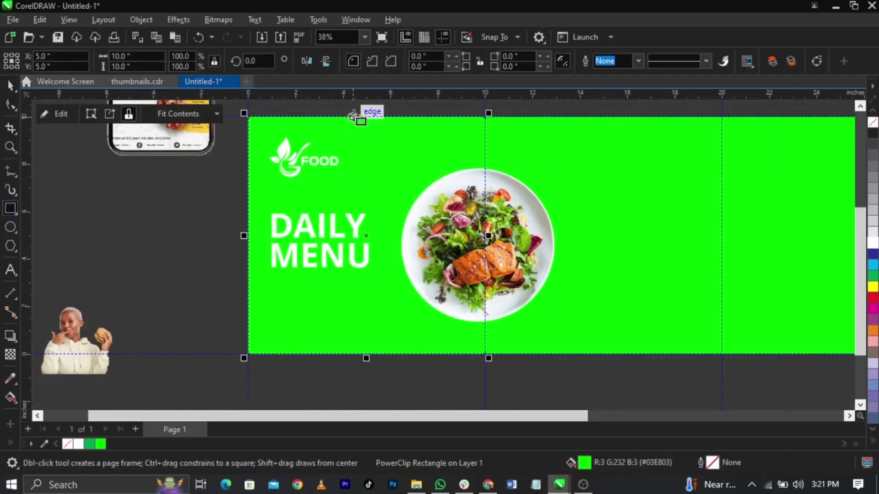
drag(367, 116, 248, 353)
key(space)
drag(197, 338, 457, 133)
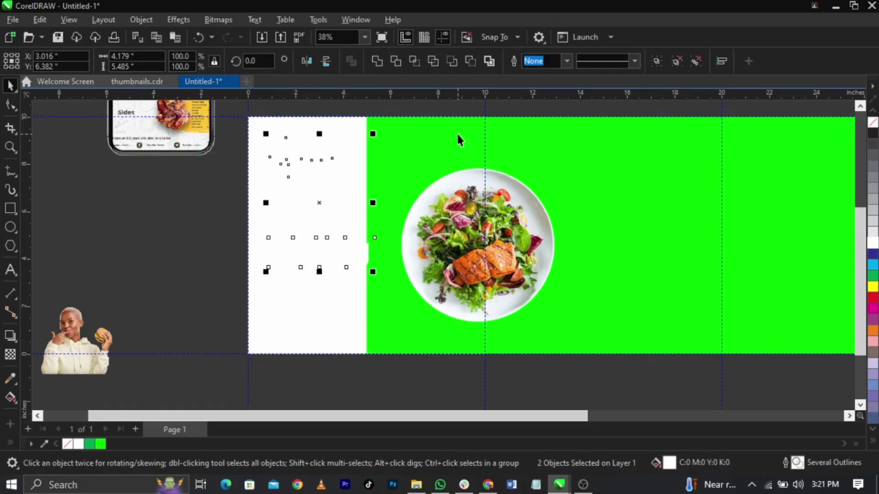
Fill the logo with dark green and the DAILY MENU headline with golden yellow, C0 M19 Y100 K0.
click(299, 162)
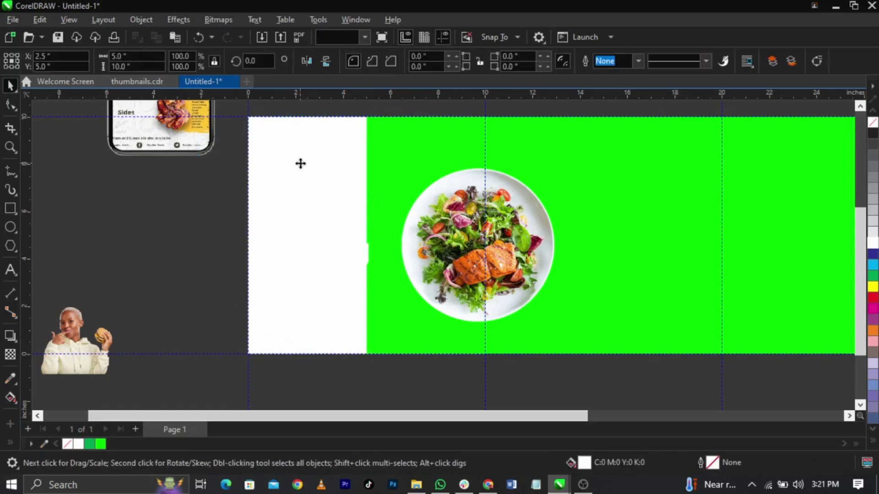
click(287, 155)
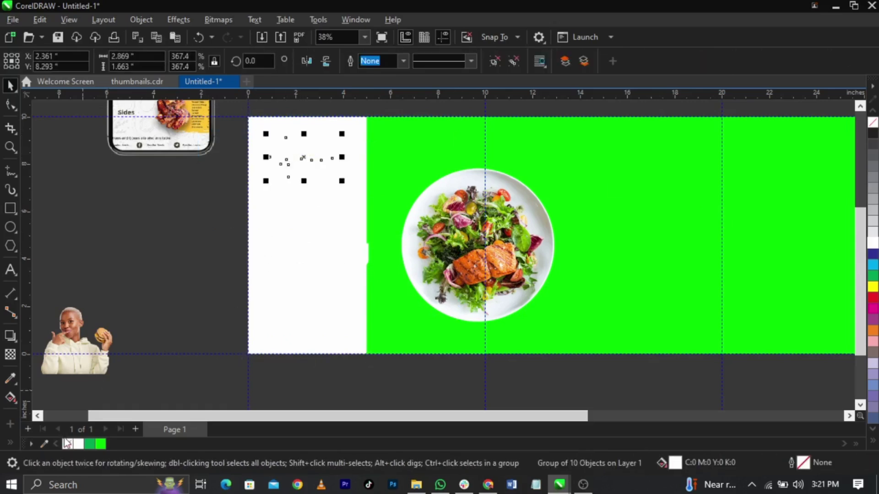
click(89, 443)
click(192, 222)
drag(184, 319, 446, 195)
click(873, 286)
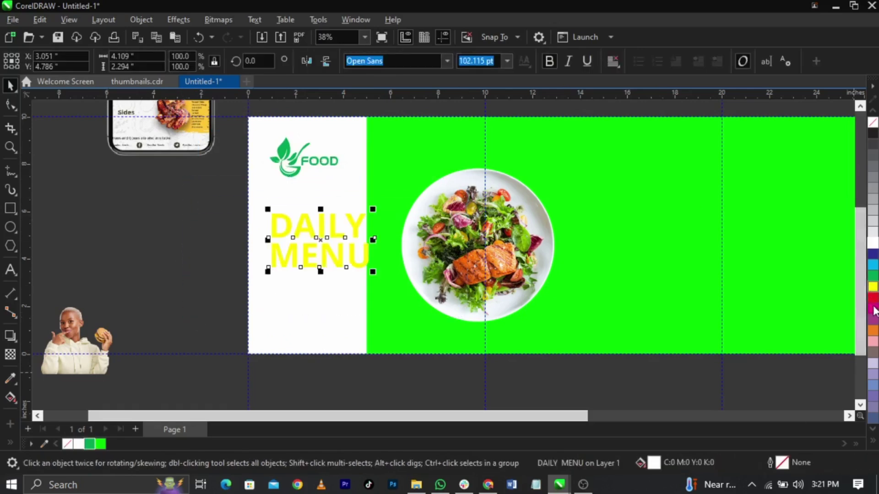
ctrl+click(872, 302)
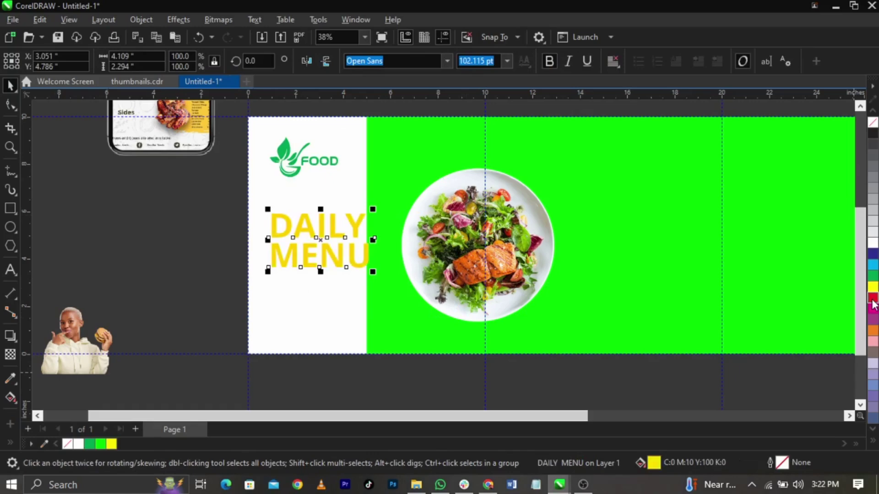
Resize the headline to about 105.8 pt at X 2.87 inches and shift the logo to align with its left edge.
scroll(346, 237, up, 3)
drag(365, 241, 354, 246)
scroll(375, 230, down, 3)
drag(387, 199, 387, 197)
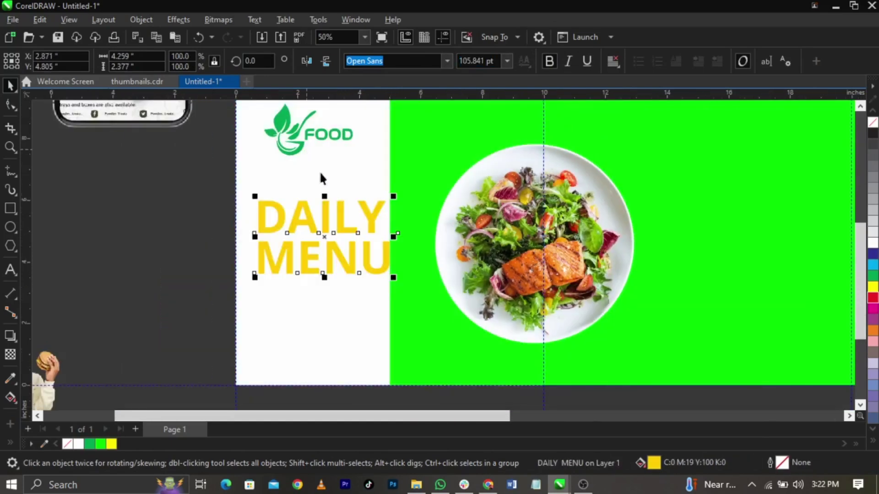
scroll(306, 150, down, 2)
scroll(309, 158, up, 2)
click(309, 152)
drag(309, 152, 305, 148)
Duplicate the DAILY MENU headline directly below the original and fill the copy with black, C100 M100 Y100 K100.
click(340, 233)
drag(340, 234, 347, 317)
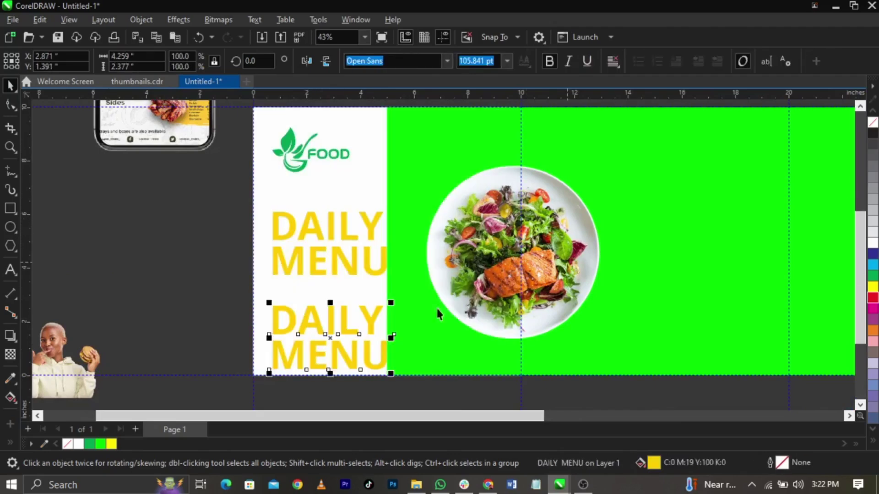
double_click(334, 330)
key(ctrl+a)
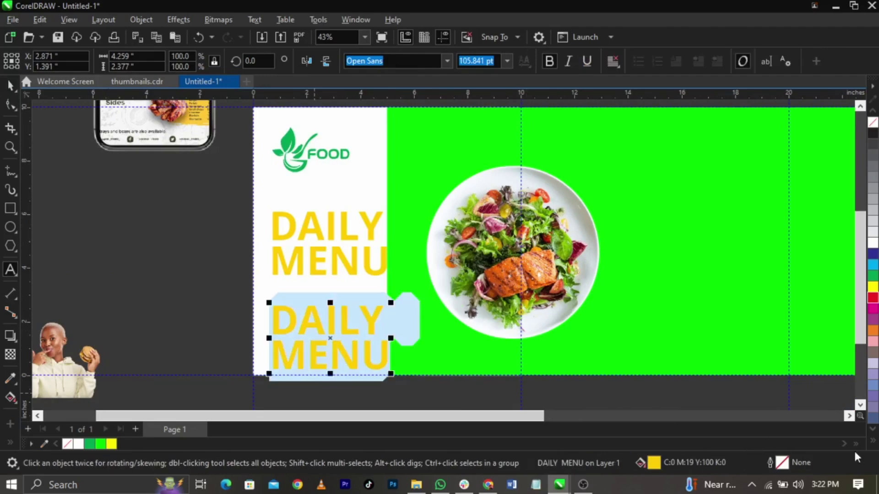
click(874, 446)
click(864, 194)
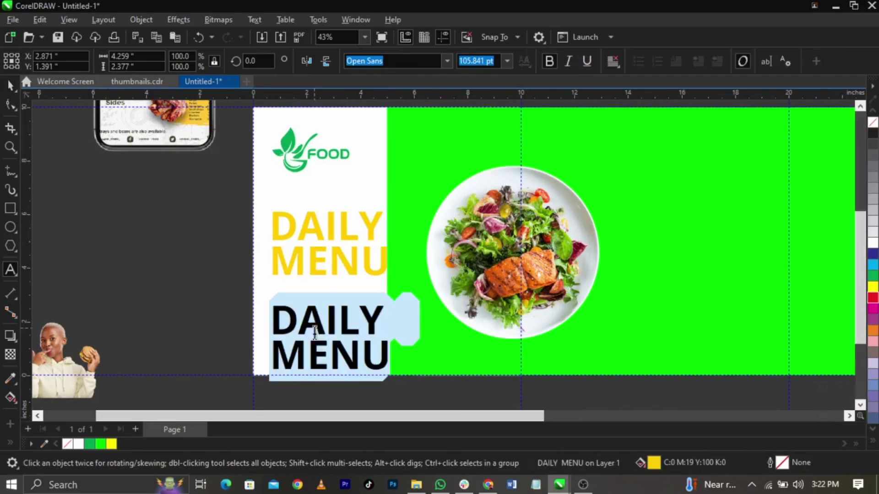
Replace the copy's text with three lines: "This is how to design", "a carousel poster or flyer", "in coreldraw".
click(349, 337)
key(ctrl+a)
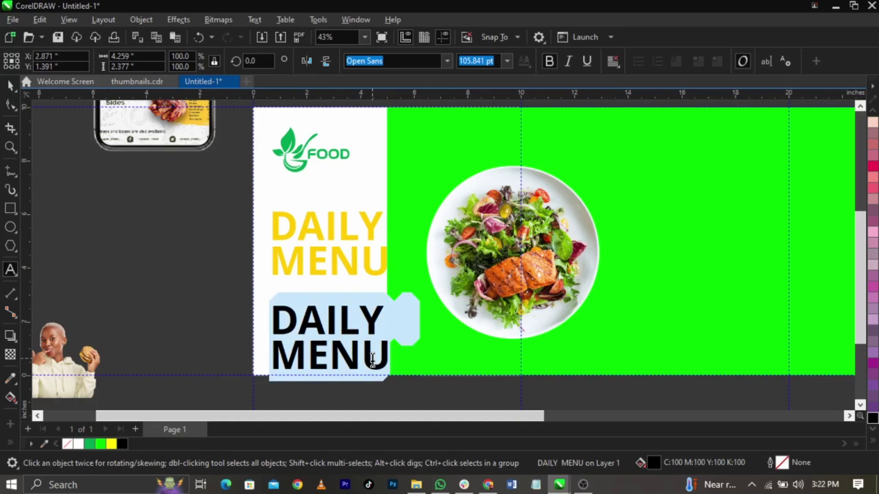
text(H)
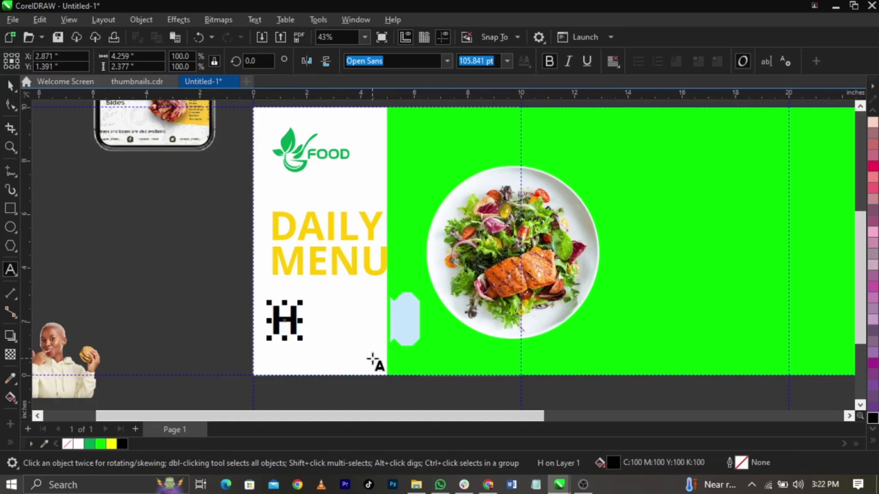
key(BackSpace)
text(this)
key(BackSpace)
key(BackSpace)
key(BackSpace)
key(BackSpace)
key(BackSpace)
text(This is how to design)
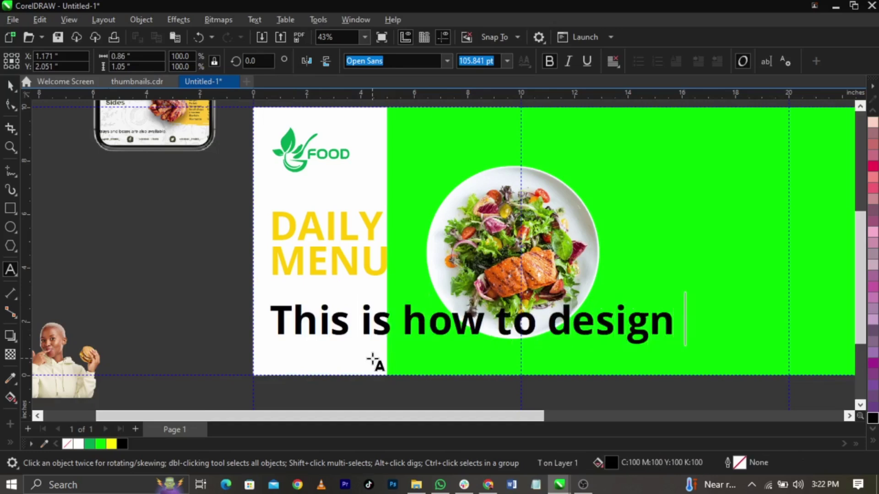
key(Return)
text(a caro)
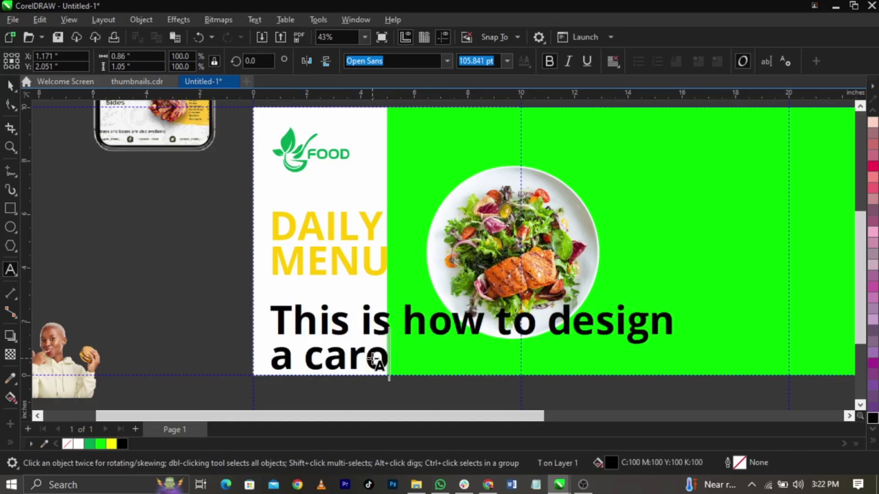
text(usel)
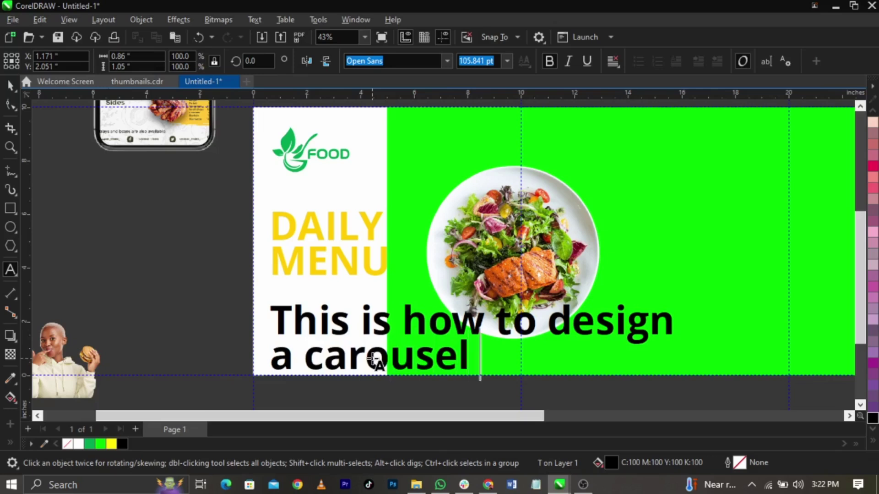
text( poste)
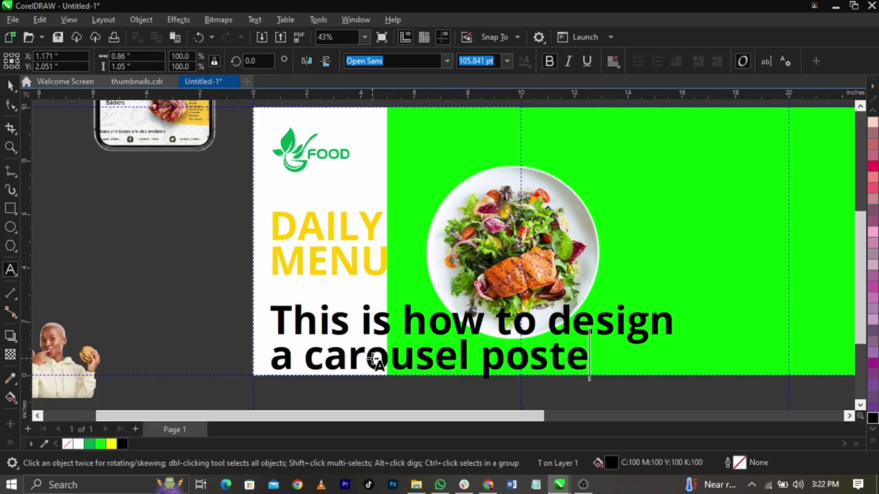
text(r or flyer)
key(Return)
text(in coreldraw)
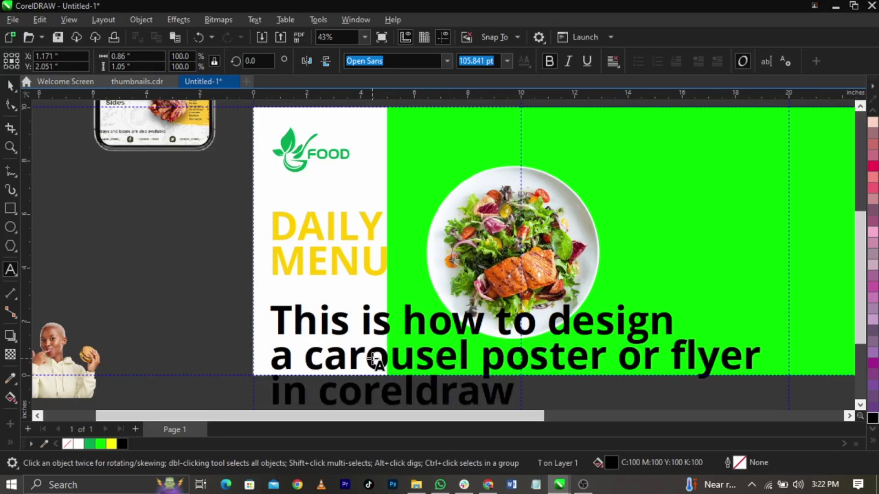
Copy the whole sentence and paste it again at the end of the same text.
key(ctrl+a)
key(ctrl+c)
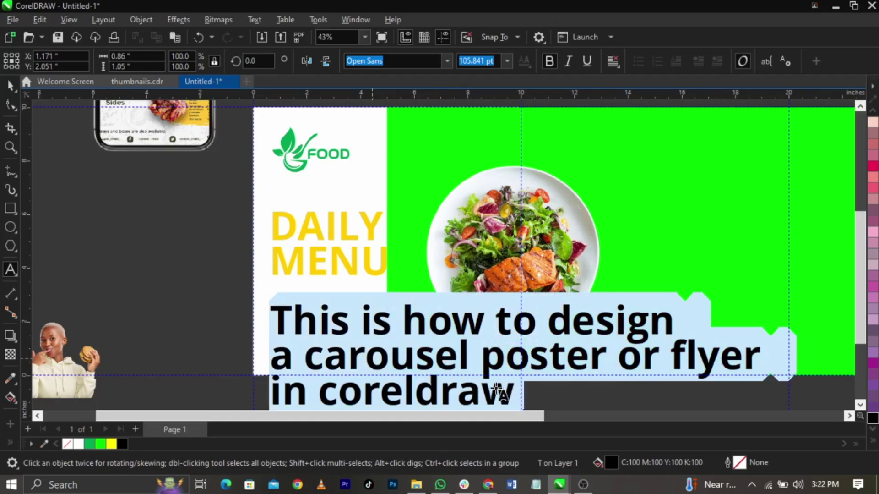
scroll(506, 316, down, 2)
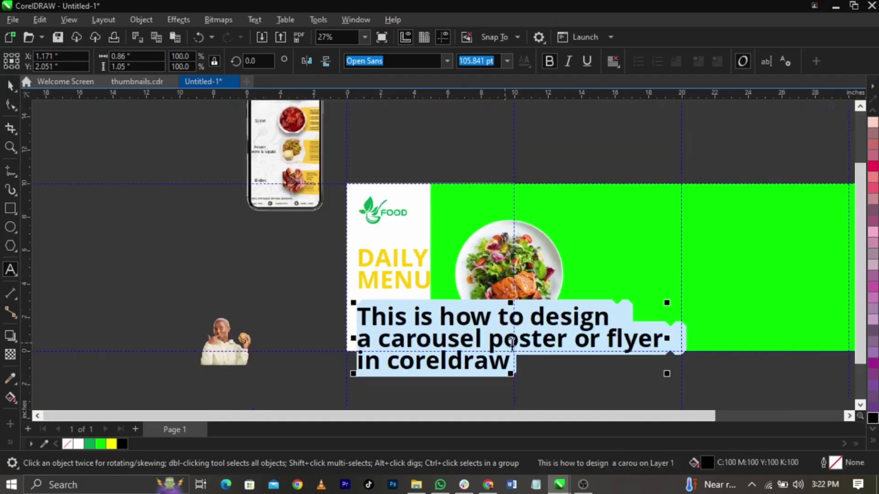
click(514, 361)
key(ctrl+v)
scroll(616, 312, down, 2)
key(ctrl+space)
Scale the paragraph down to about 29.7 pt below the headline and turn off its bold style.
drag(718, 383, 522, 330)
key(z)
drag(369, 238, 605, 357)
key(space)
click(549, 61)
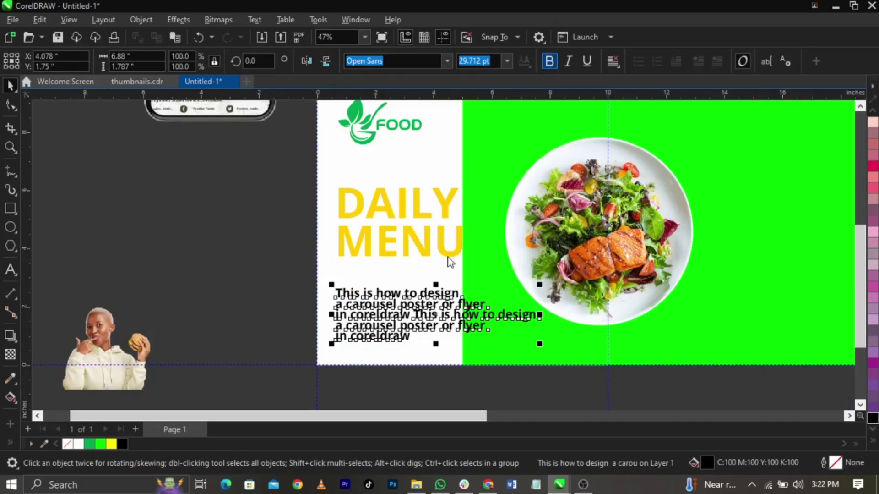
Rewrap the body text's first sentence into two lines: "This is how to design a carousel" and "poster or flyer in coreldraw".
double_click(444, 297)
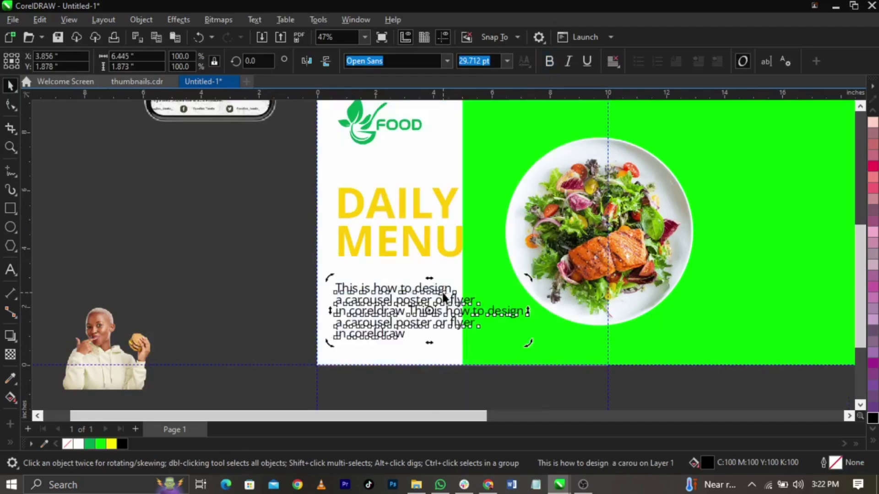
click(455, 288)
key(Delete)
click(515, 290)
key(Return)
key(End)
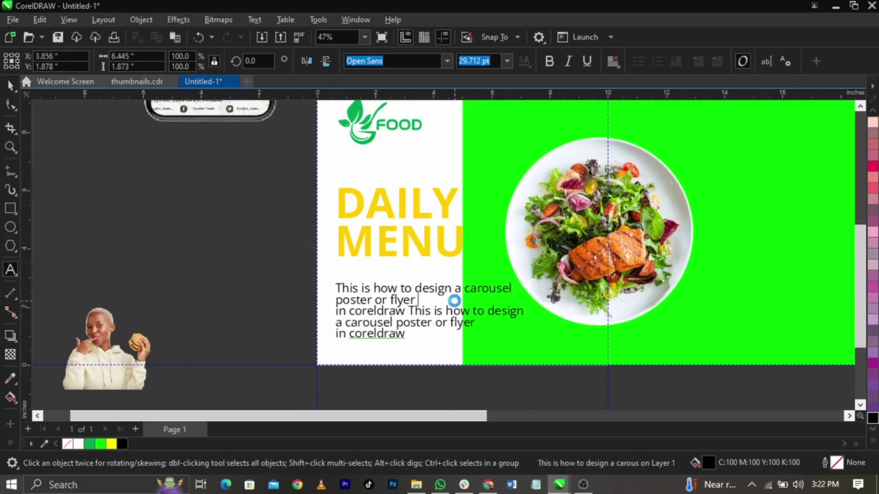
key(Delete)
click(493, 303)
key(Return)
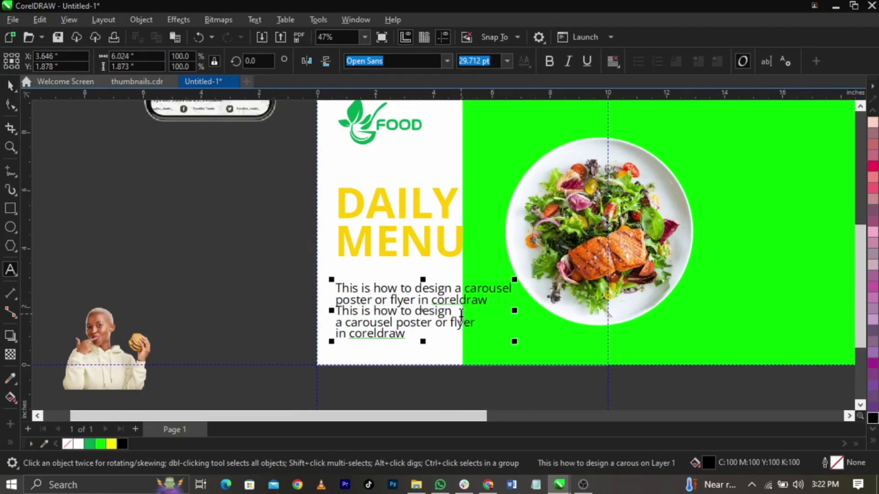
Rewrap the repeated second sentence of the body text into the same two-line arrangement as the first.
click(461, 315)
key(Delete)
click(515, 316)
key(Return)
key(End)
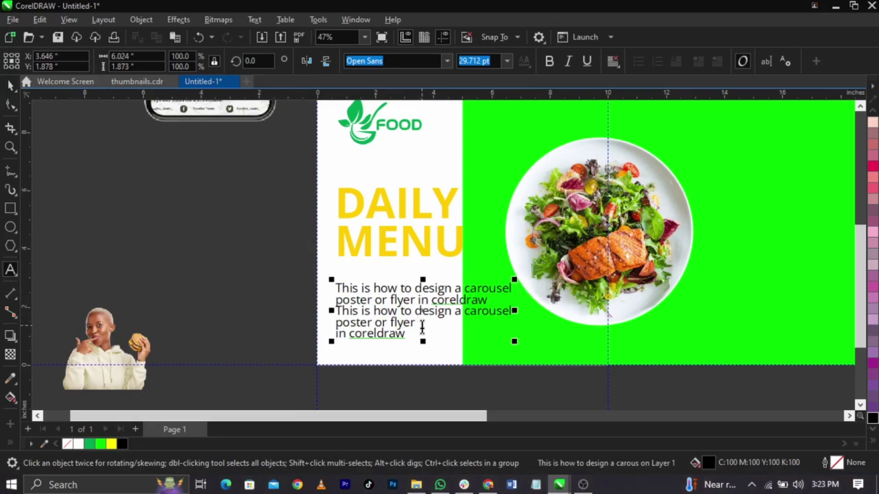
key(Delete)
Scale the four-line body paragraph down proportionally to about 24.5 pt.
drag(514, 332, 489, 333)
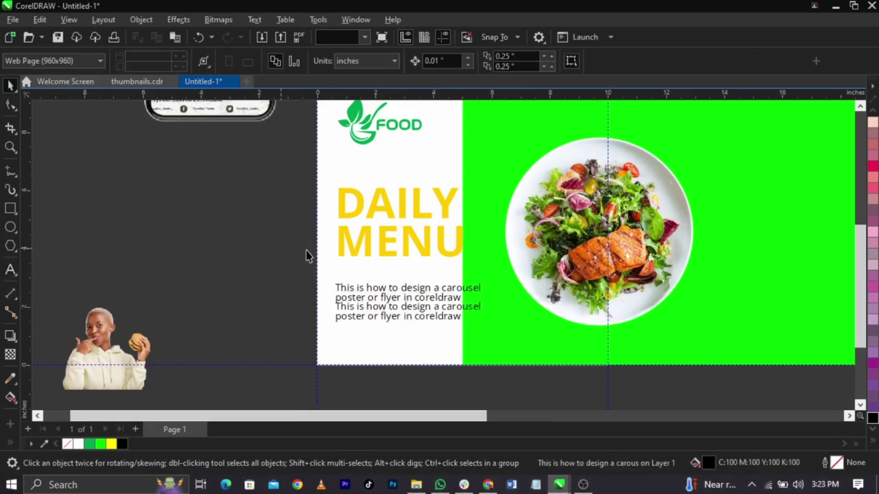
click(306, 249)
scroll(283, 243, up, 2)
scroll(268, 237, down, 2)
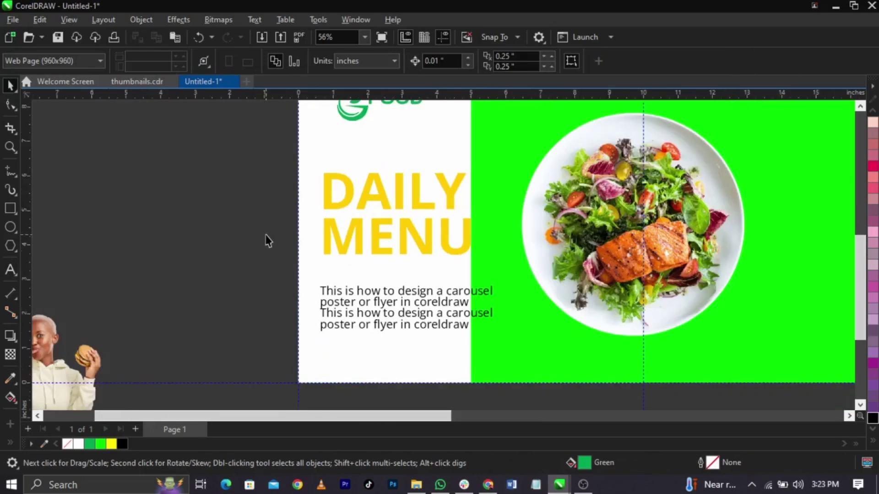
scroll(330, 215, down, 2)
scroll(248, 358, down, 1)
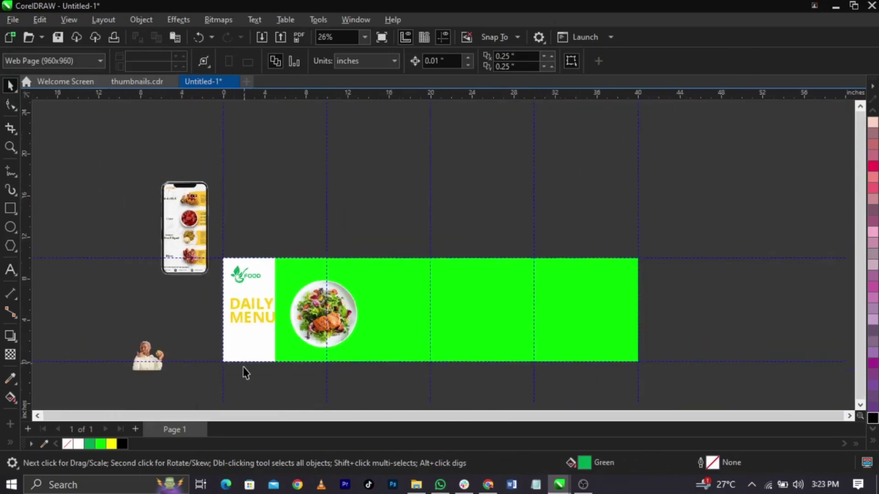
scroll(249, 344, up, 3)
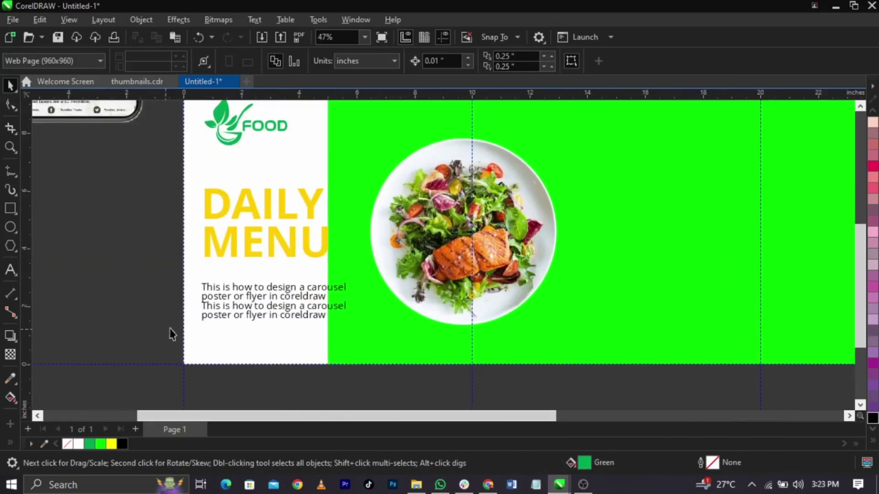
Set the body paragraph's font to Open Sans (Regular, Normal).
click(221, 315)
click(446, 60)
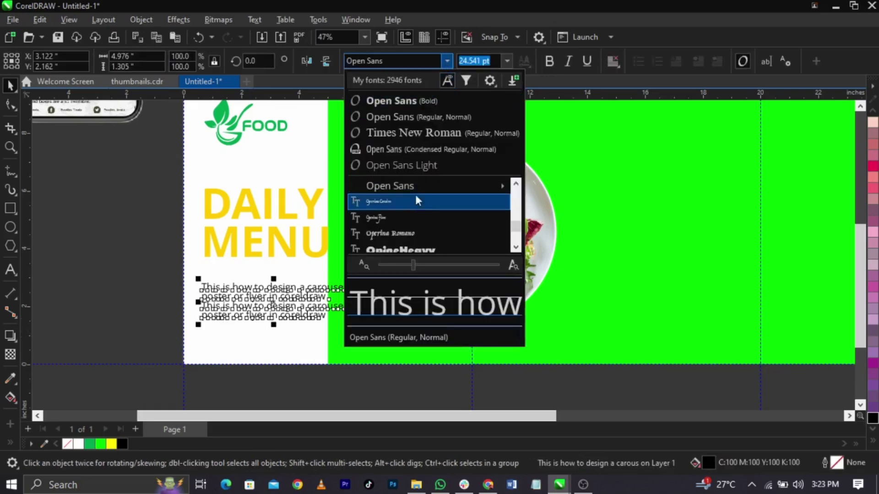
click(418, 116)
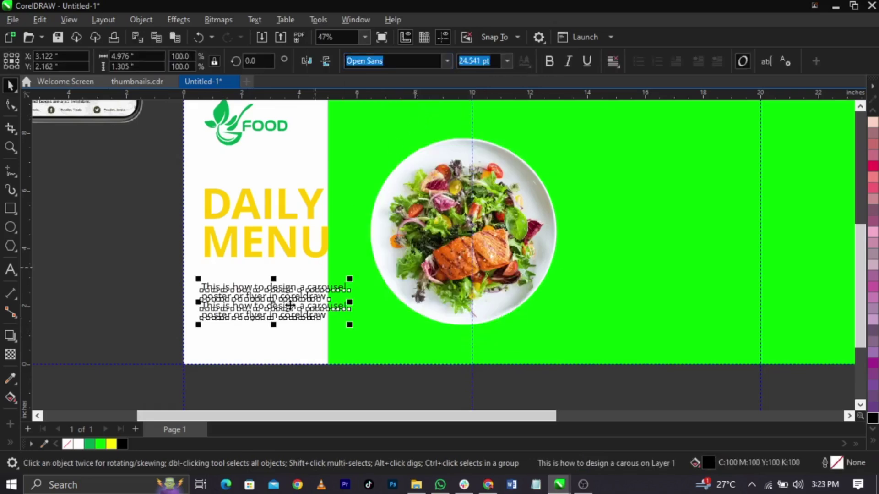
scroll(287, 249, up, 1)
scroll(275, 252, down, 6)
click(215, 222)
key(z)
drag(201, 191, 421, 307)
key(space)
click(403, 298)
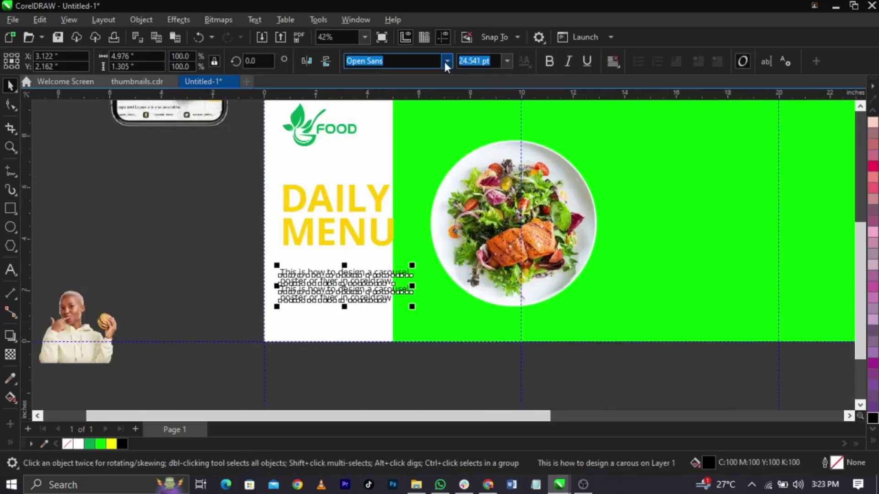
click(446, 61)
mouse_move(435, 185)
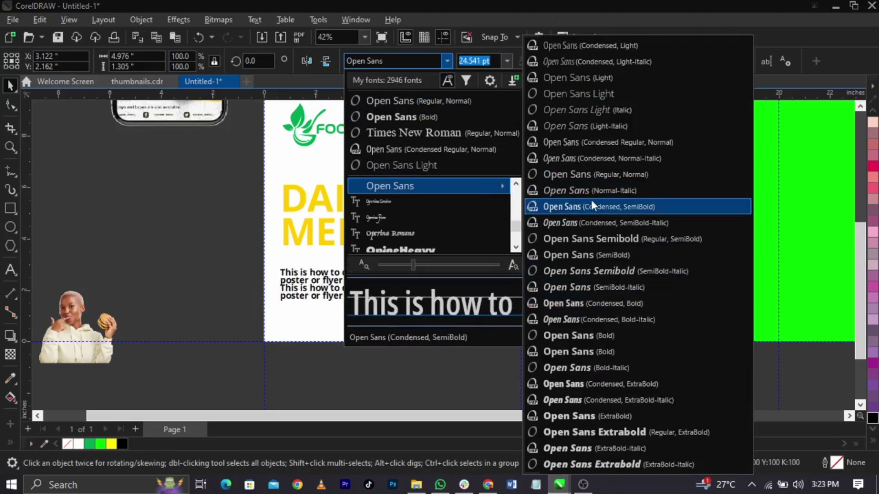
click(603, 174)
scroll(285, 300, down, 3)
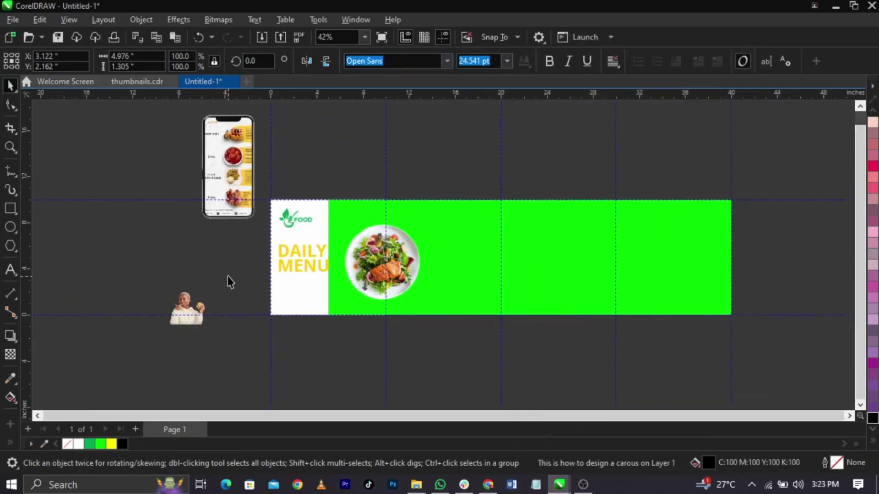
Set the body paragraph's font to Campton Medium.
drag(206, 220, 460, 337)
scroll(326, 309, up, 4)
click(326, 310)
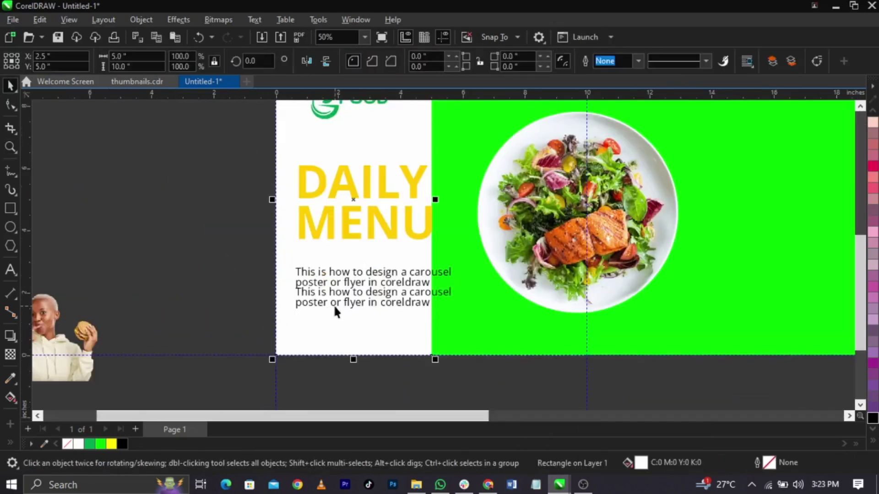
click(337, 305)
text(Campton Book)
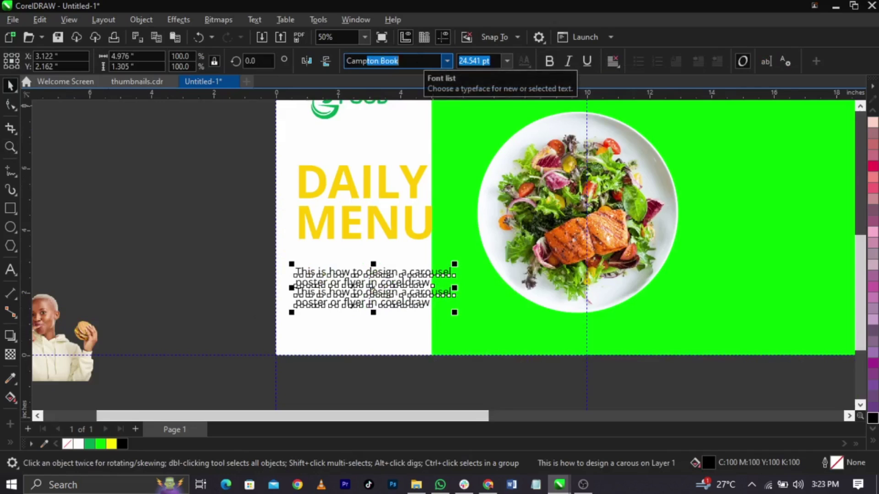
key(Return)
click(447, 62)
mouse_move(421, 189)
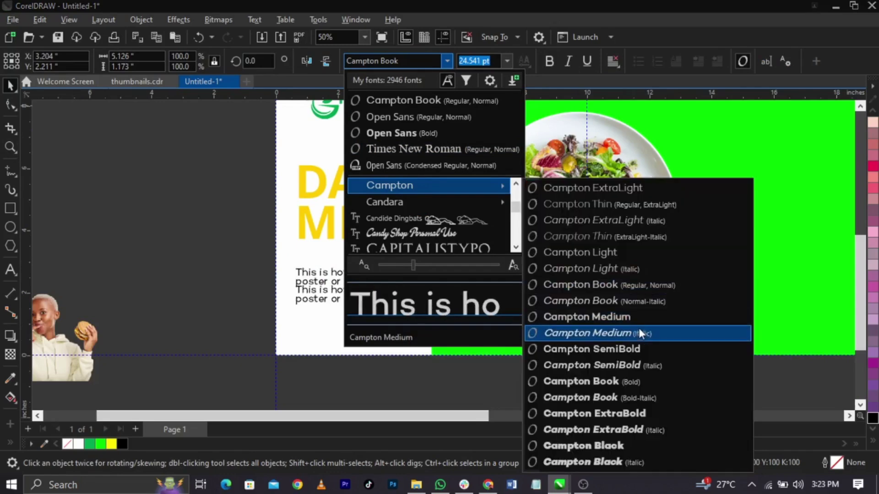
Loosen the body paragraph's line spacing and line up the left edges of the paragraph, the DAILY MENU headline and the logo.
click(10, 104)
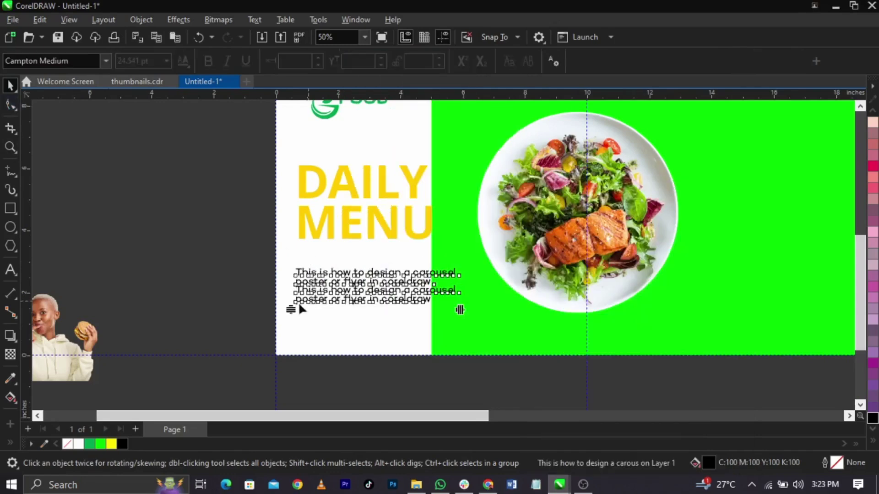
key(space)
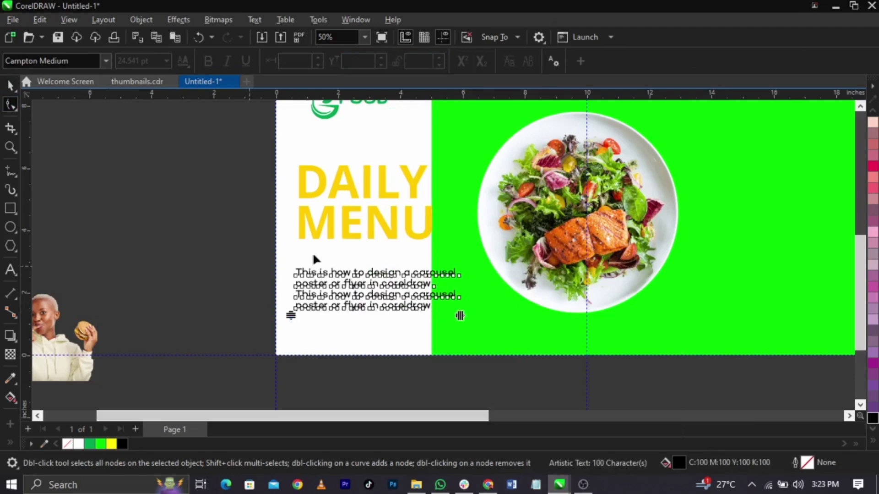
click(348, 228)
key(Right)
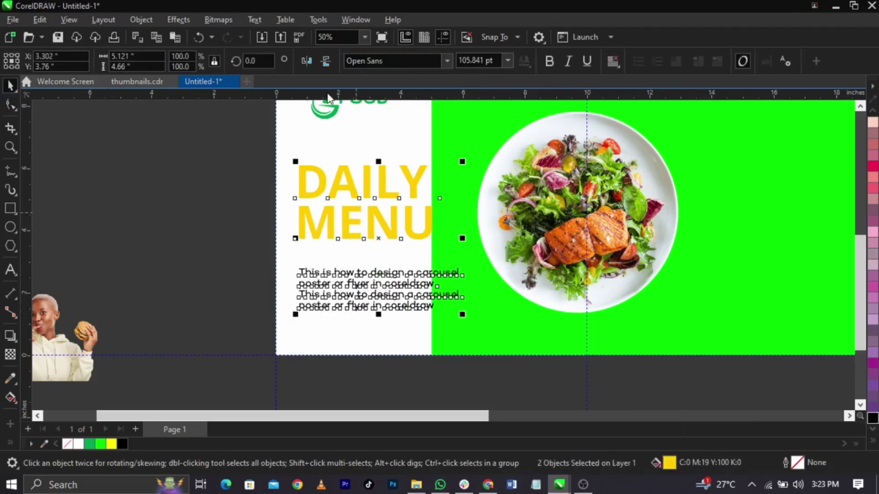
shift+click(336, 110)
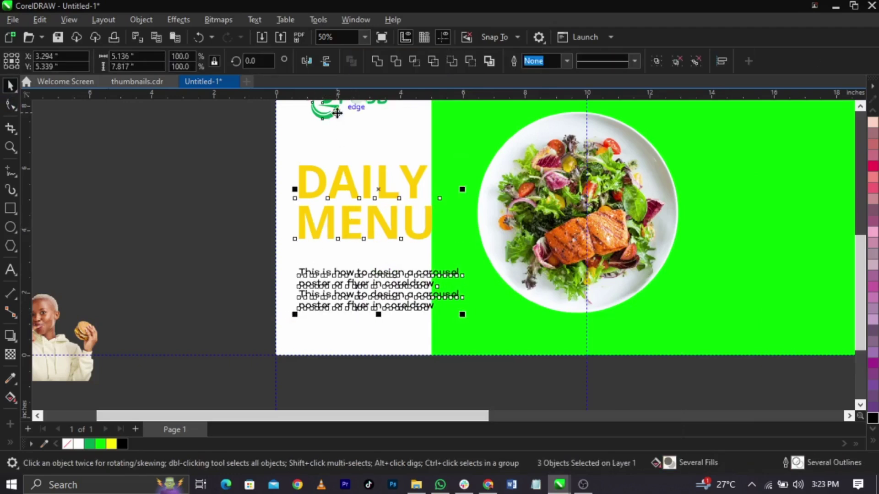
scroll(338, 137, down, 2)
scroll(338, 140, up, 2)
scroll(321, 142, down, 2)
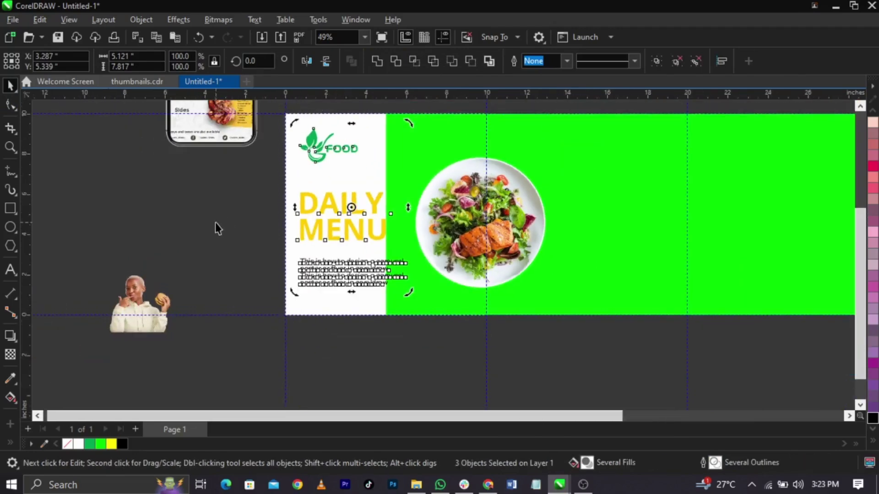
click(215, 227)
Try moving the whole first panel with its contents out of the strip, and undo the move.
scroll(361, 297, up, 4)
click(362, 300)
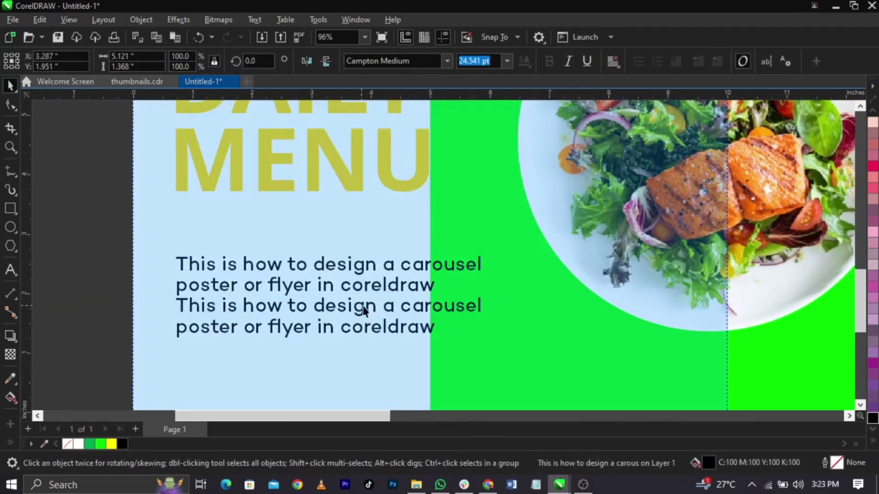
scroll(348, 293, down, 4)
drag(186, 361, 427, 97)
drag(473, 213, 432, 247)
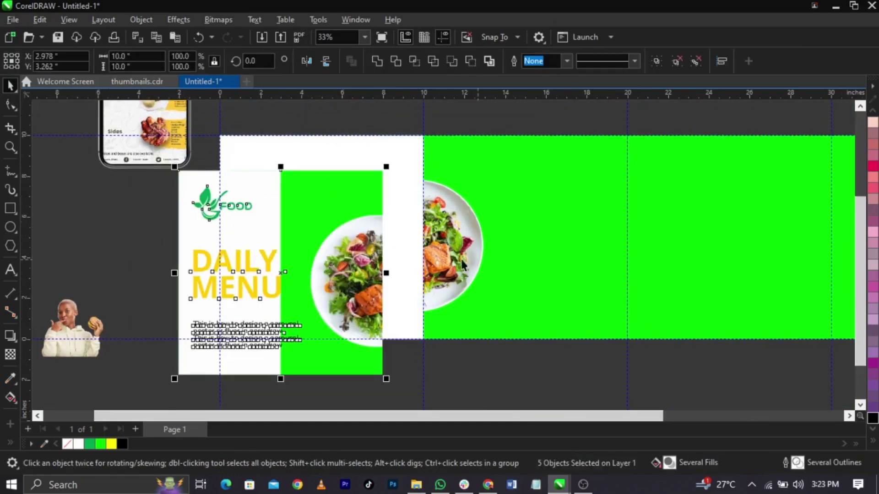
key(ctrl+z)
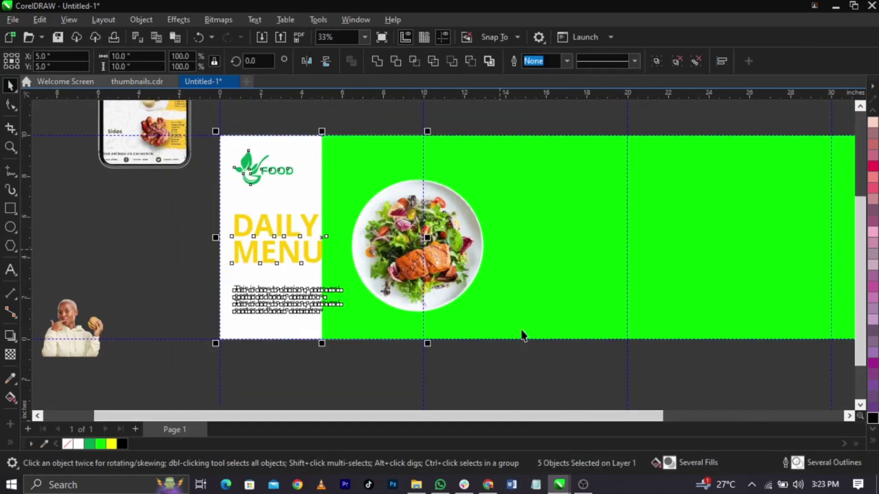
key(Escape)
scroll(306, 219, down, 2)
scroll(603, 216, up, 1)
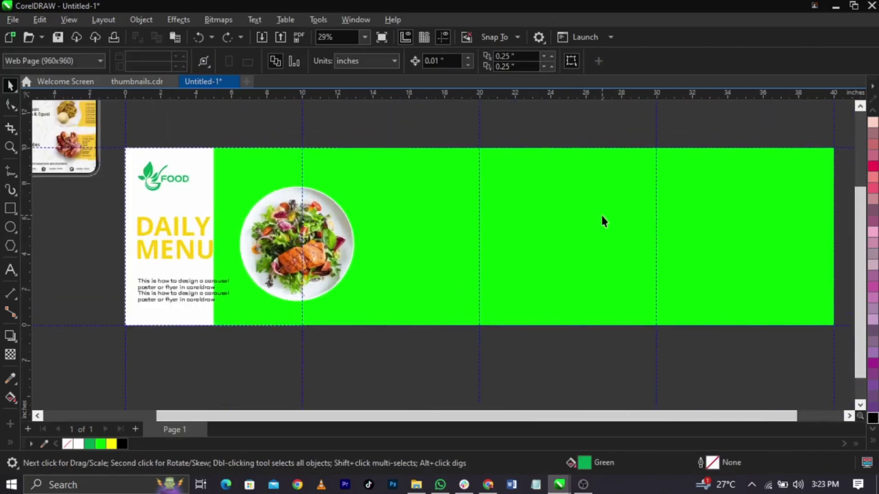
Move the picture of the woman with a burger onto the second panel and bring it to the front.
scroll(394, 243, down, 1)
drag(362, 284, 420, 268)
key(shift+Page_Up)
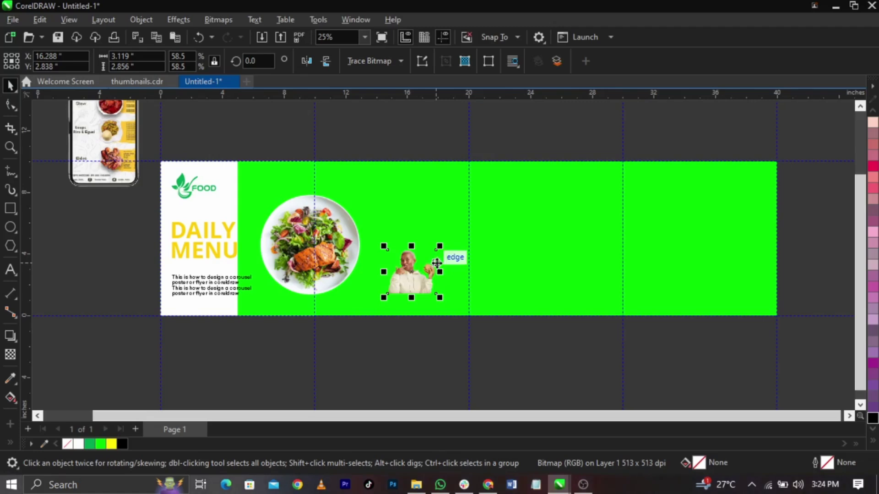
Enlarge the woman's picture to about 8 inches wide and place it across the boundary between the second and third panels.
scroll(435, 261, up, 1)
drag(440, 243, 533, 162)
drag(504, 234, 512, 272)
scroll(469, 274, up, 4)
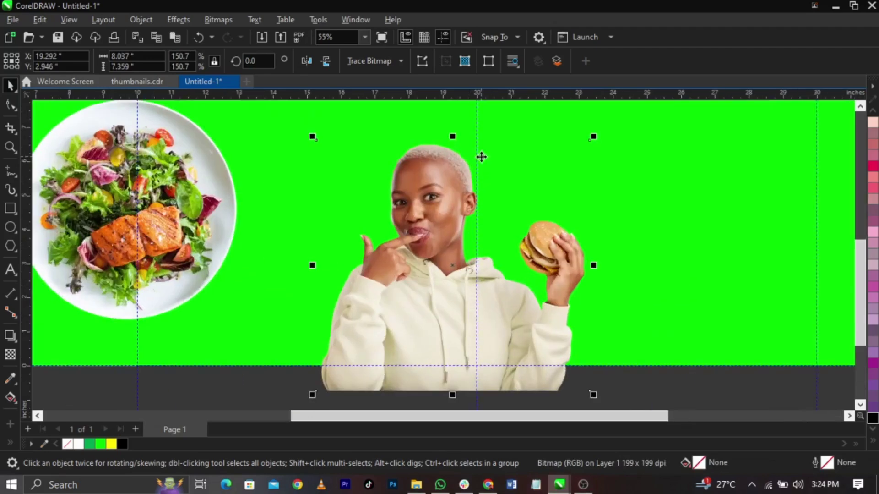
scroll(465, 268, down, 3)
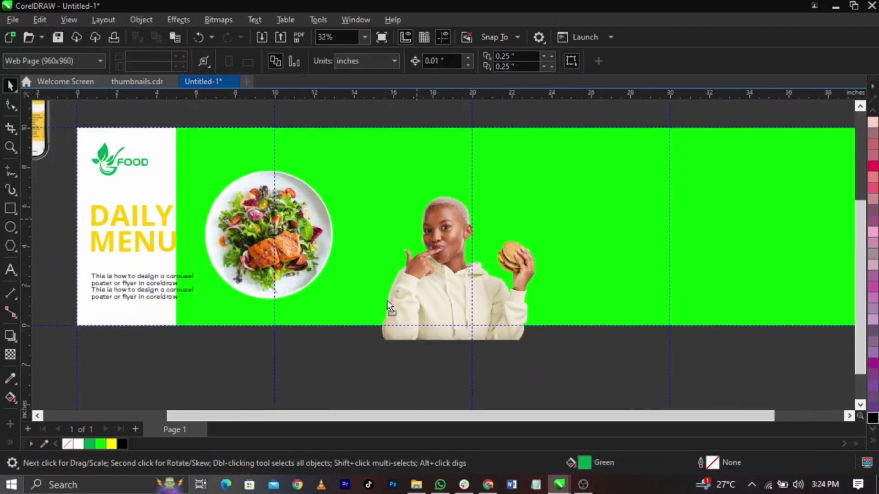
Try moving the third panel's green square out of the strip, and undo the move.
drag(588, 229, 626, 282)
key(ctrl+z)
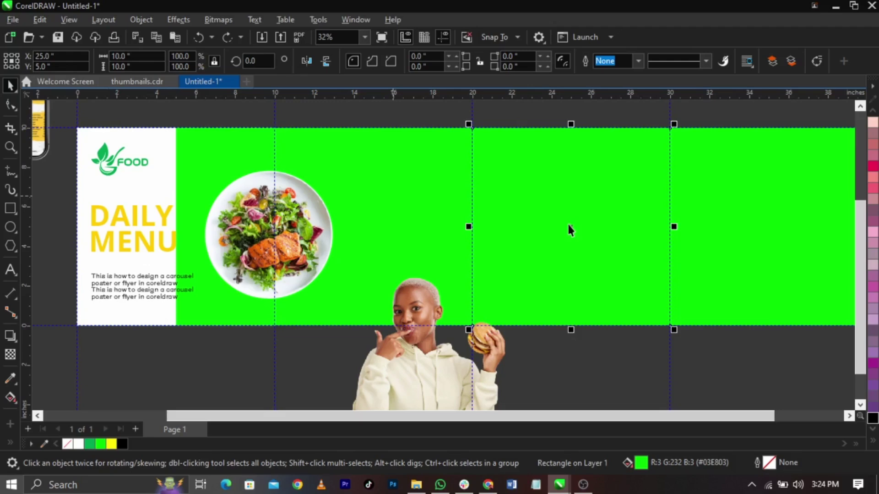
scroll(568, 222, down, 2)
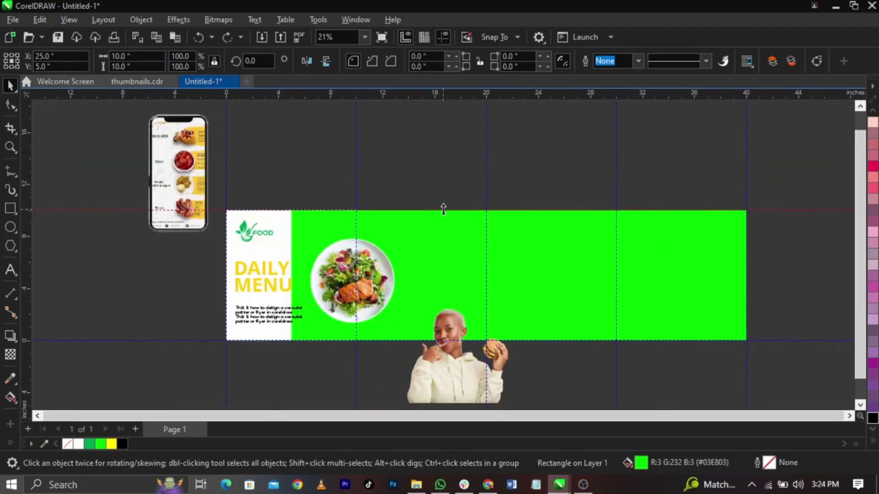
click(485, 197)
key(Escape)
scroll(469, 336, up, 2)
Try pulling the second and third panels' green squares apart, and undo both moves.
click(440, 309)
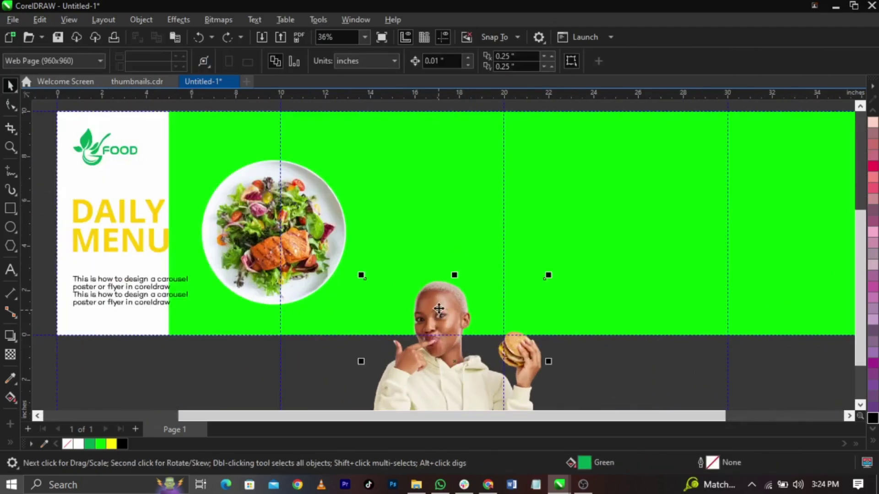
click(412, 230)
click(622, 225)
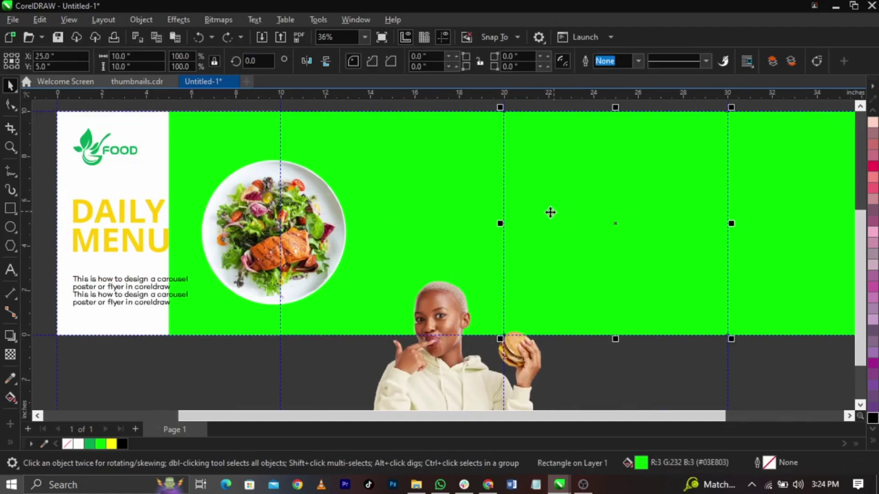
drag(590, 201, 645, 254)
drag(407, 193, 324, 237)
key(ctrl+z)
key(ctrl+z)
Move the woman's picture back up across the second and third panels, centred at about X 20.13 and Y 2.86 inches.
drag(457, 315, 499, 228)
scroll(470, 266, up, 3)
scroll(470, 266, down, 3)
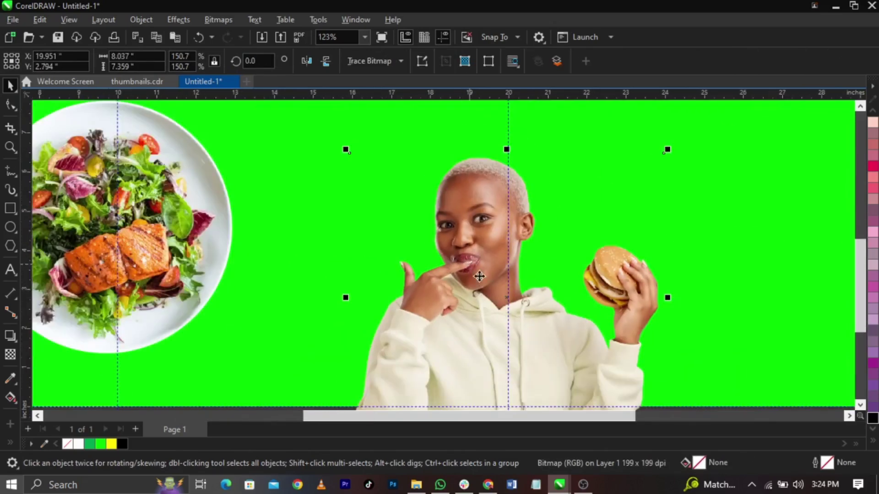
scroll(297, 195, up, 1)
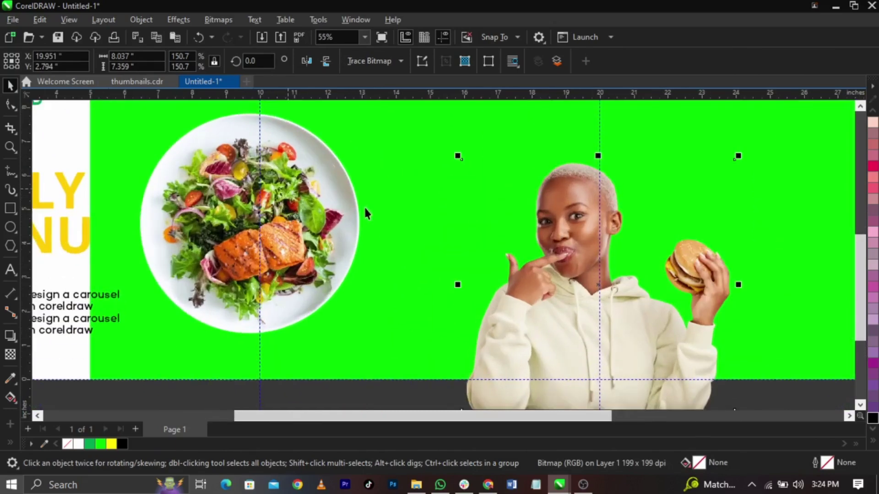
scroll(491, 270, down, 2)
scroll(449, 199, up, 1)
drag(444, 200, 449, 199)
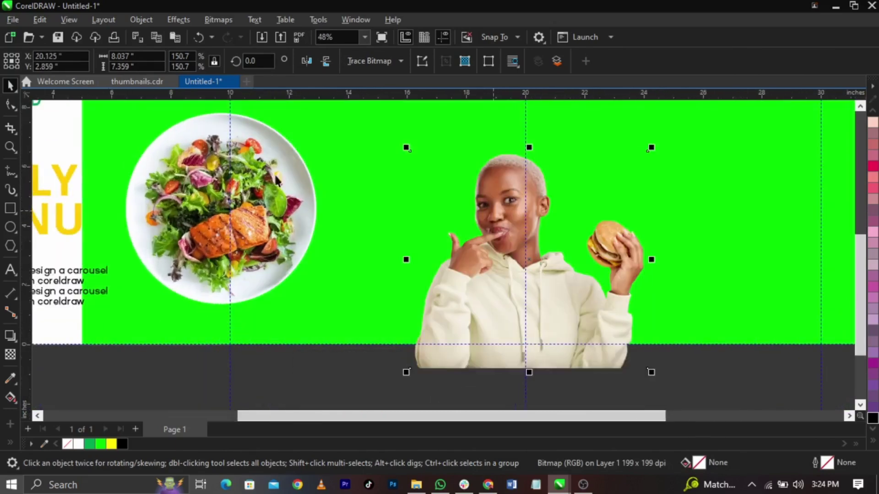
Raise the woman's picture to about Y 3.08 inches and PowerClip it inside the second panel's green square.
drag(512, 246, 511, 240)
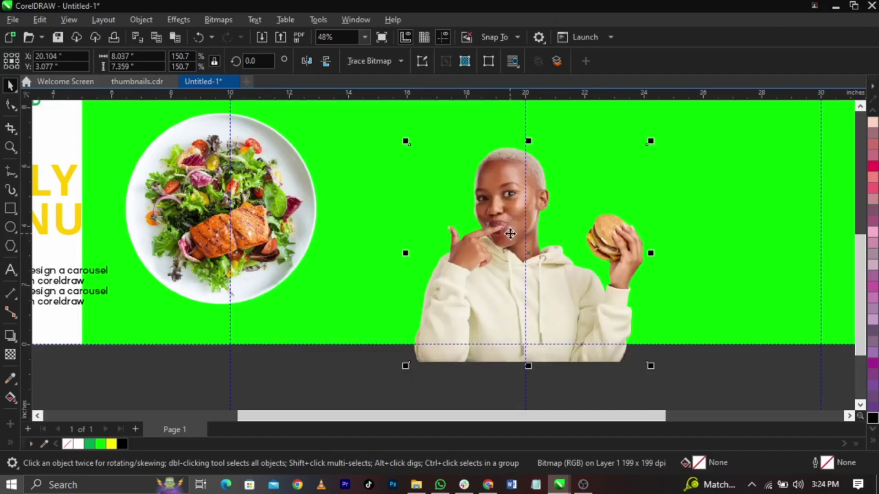
scroll(453, 157, down, 1)
scroll(579, 225, up, 1)
scroll(534, 228, up, 2)
scroll(604, 274, down, 1)
scroll(614, 265, up, 1)
scroll(612, 259, down, 1)
right_click(446, 243)
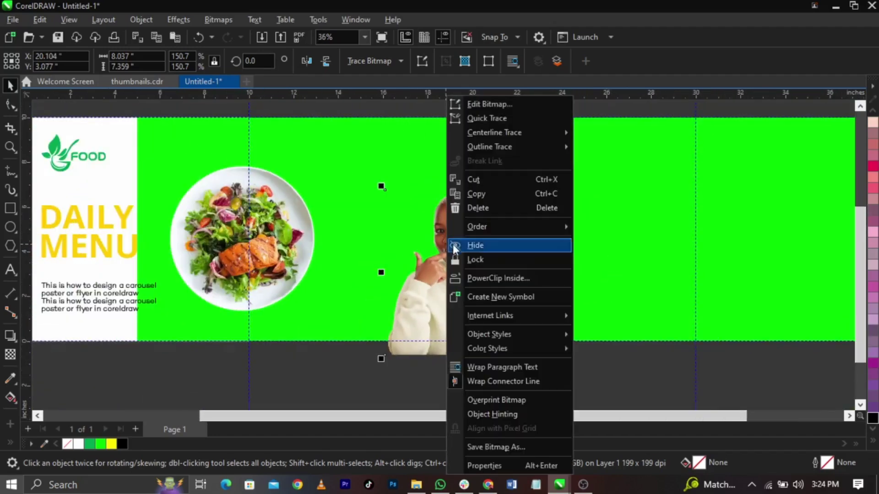
click(471, 278)
click(410, 143)
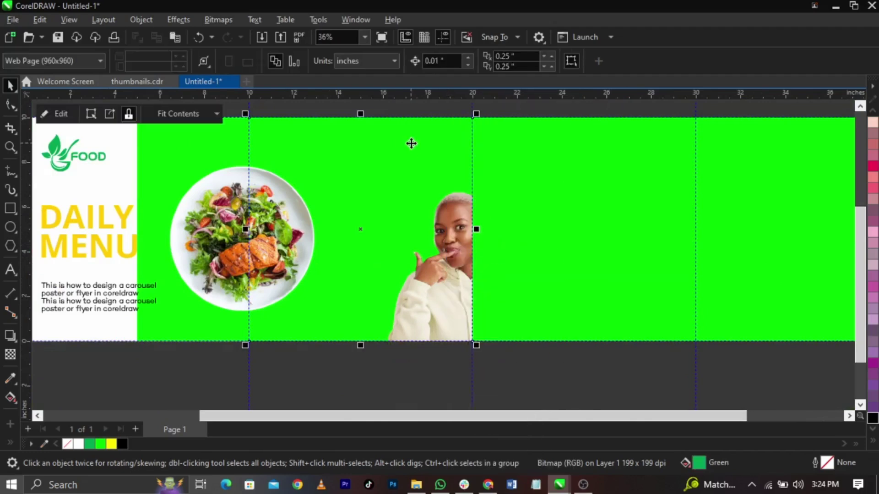
Copy the woman's picture out of the second panel's PowerClip, paste it in place, and PowerClip the copy inside the third panel's square.
right_click(456, 278)
click(493, 95)
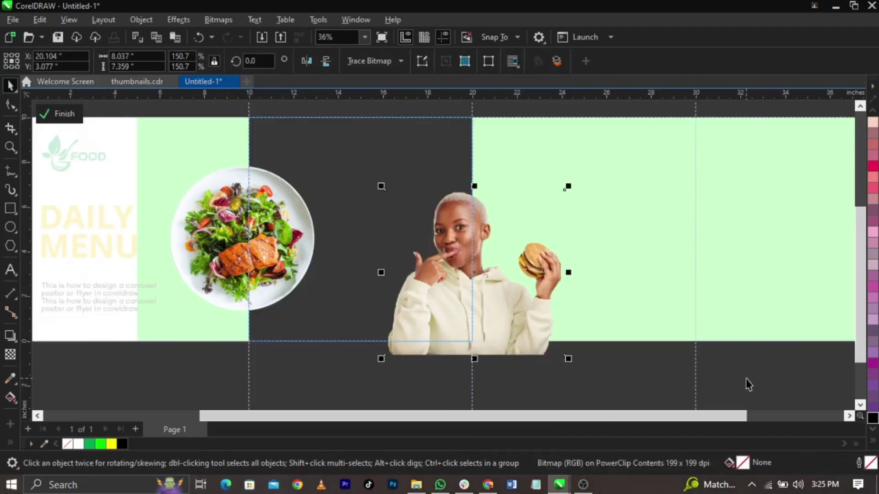
key(ctrl+z)
key(ctrl+z)
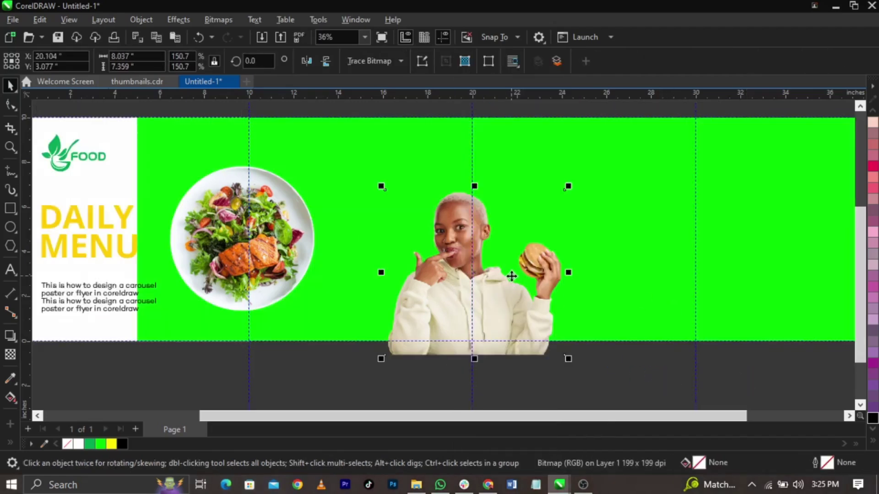
right_click(511, 275)
click(547, 278)
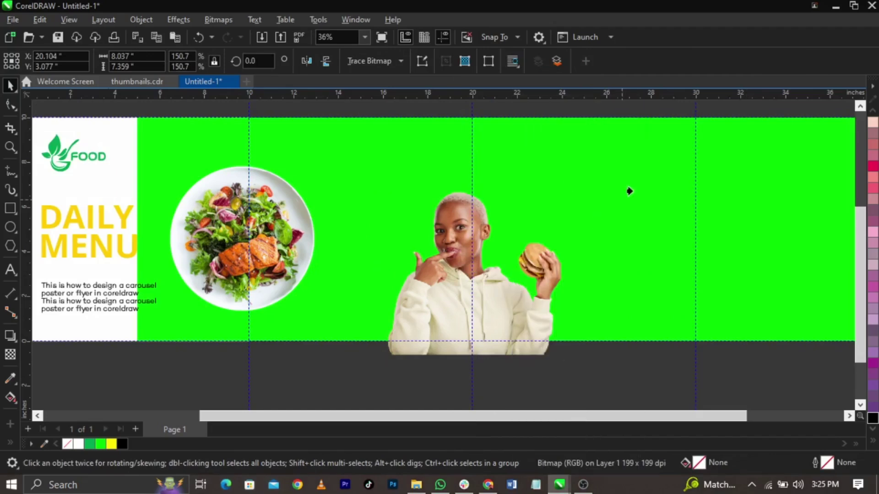
click(636, 180)
scroll(545, 211, down, 2)
click(735, 329)
scroll(570, 185, up, 2)
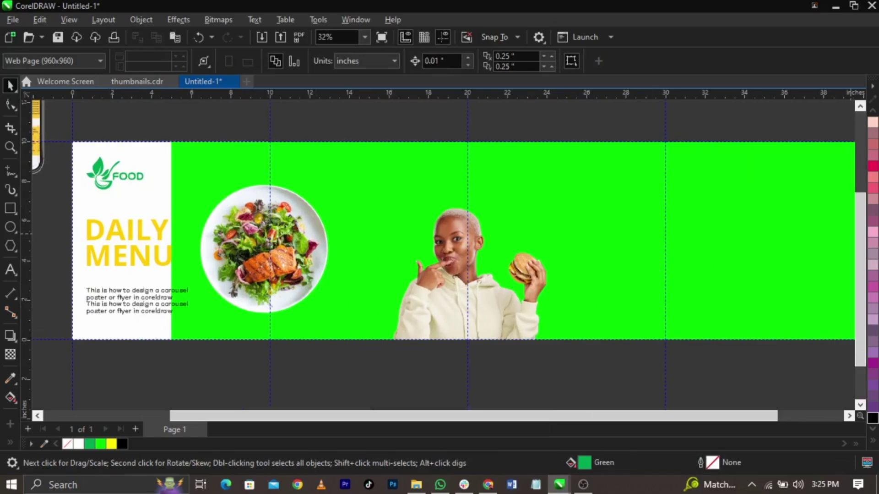
Fill the third panel's square with yellow.
click(655, 210)
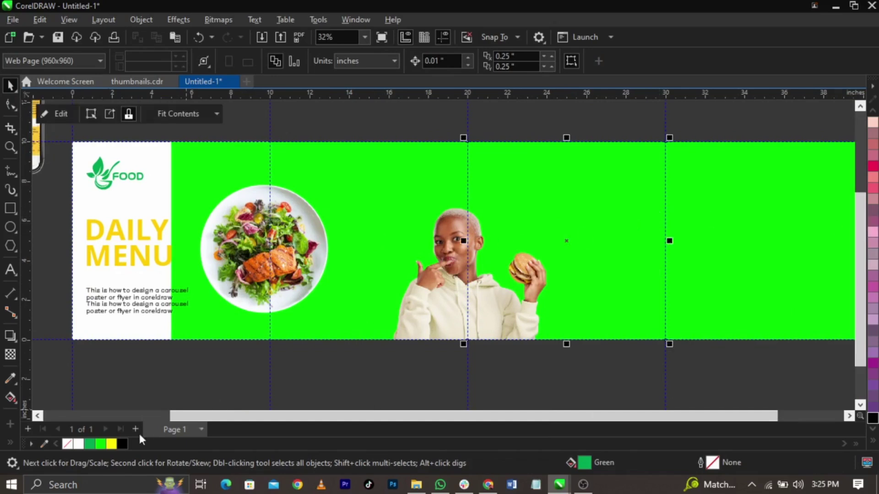
drag(111, 444, 569, 228)
click(731, 383)
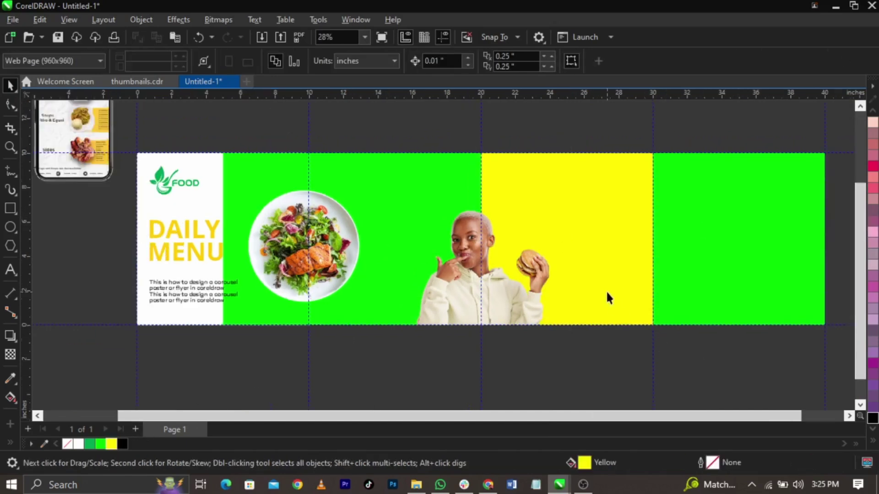
scroll(606, 290, up, 1)
scroll(448, 224, down, 1)
Pull the yellow third panel and the green second panel apart to check the clipped picture halves, and undo both moves.
click(539, 275)
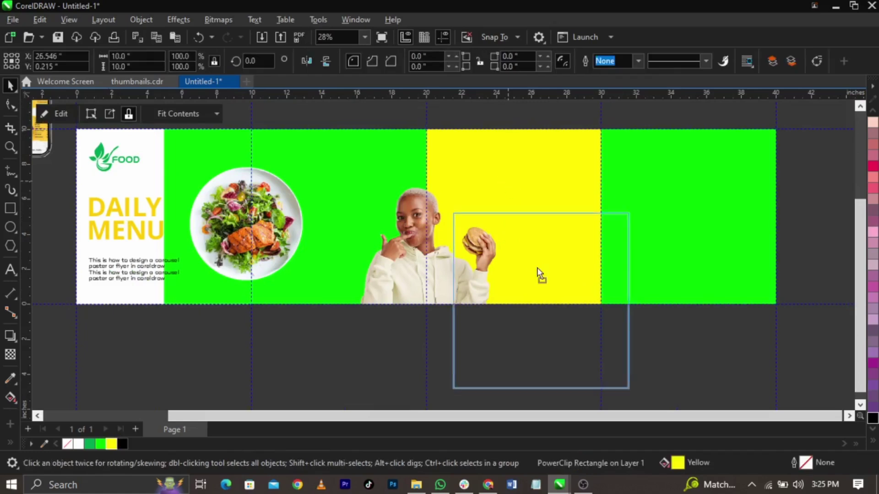
drag(508, 188, 534, 270)
drag(381, 227, 353, 285)
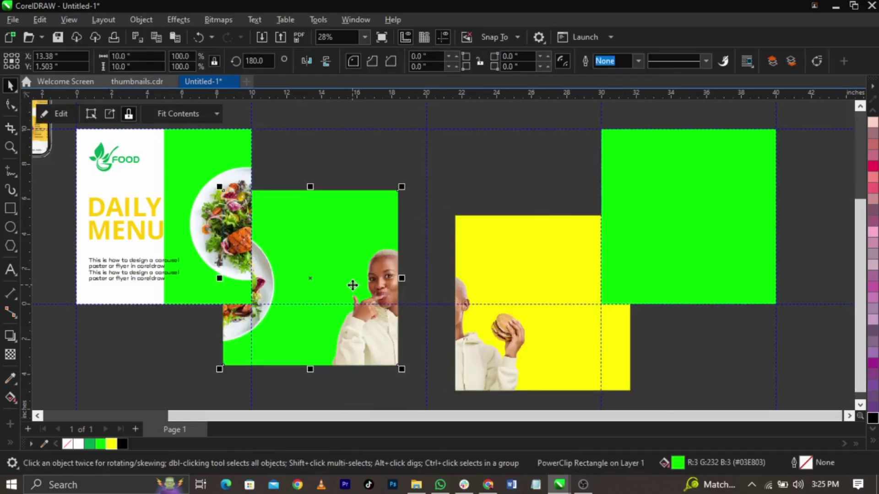
key(ctrl+z)
key(ctrl+z)
click(526, 337)
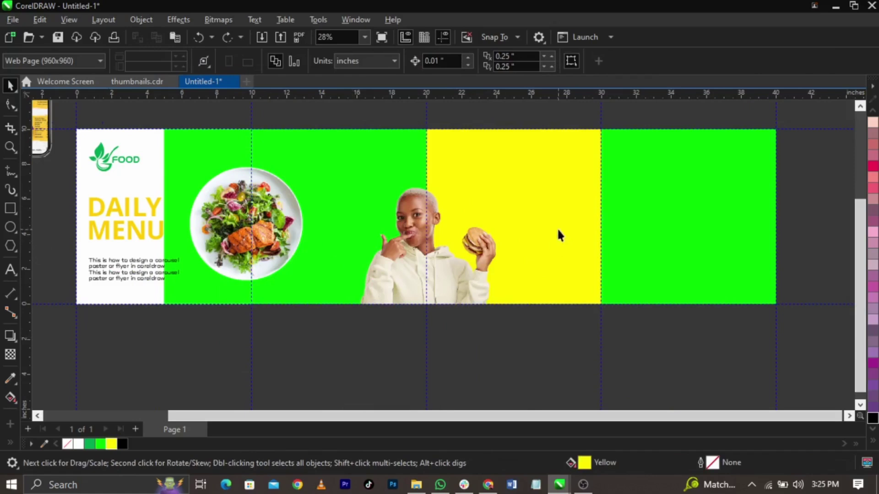
Duplicate the DAILY MENU headline into the upper part of the second panel and colour the copy white.
click(139, 207)
drag(139, 204, 405, 187)
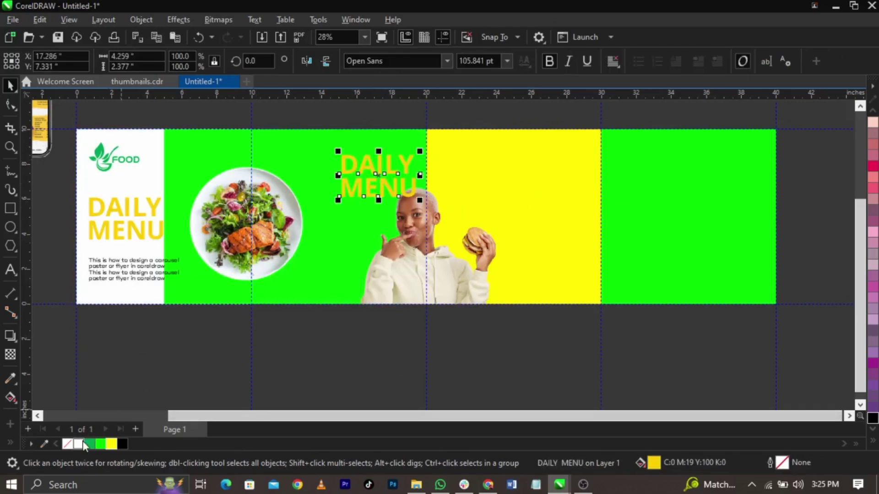
scroll(405, 187, up, 1)
Retype the copied headline as EAT OUT and enlarge it to about 156 pt across the second and third panels.
double_click(405, 188)
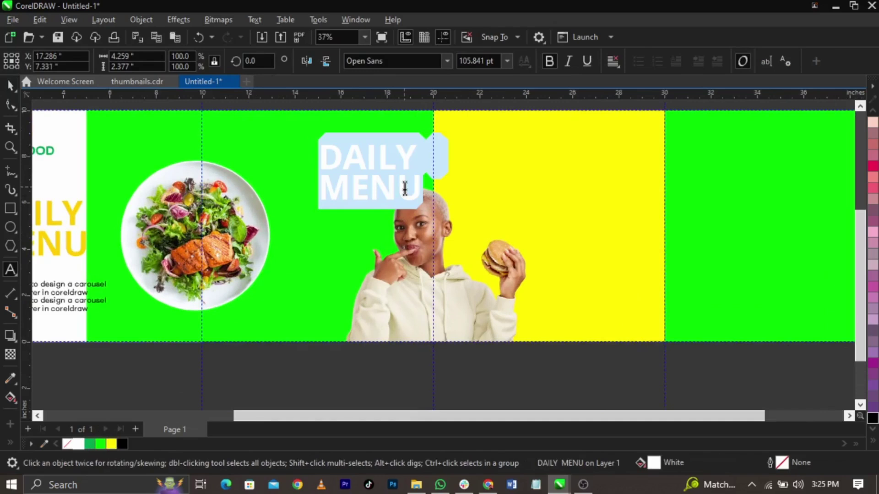
text(EAT OUT)
key(ctrl+space)
drag(463, 173, 502, 156)
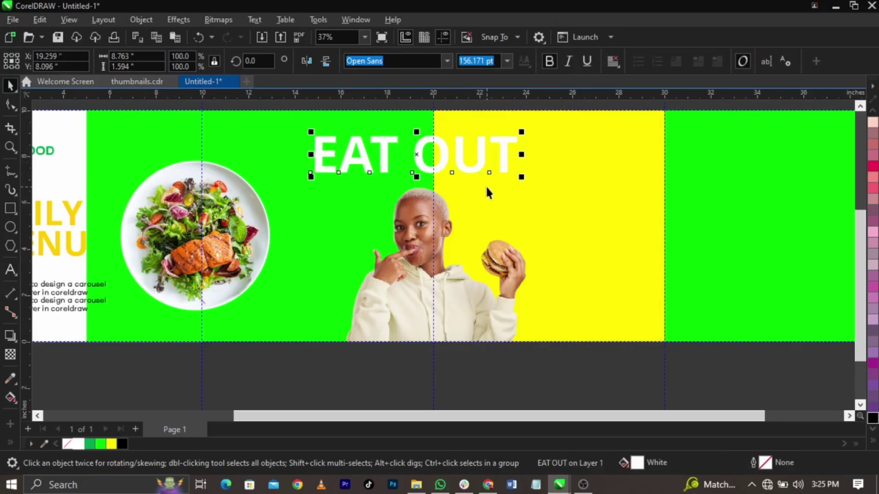
Reposition the EAT OUT headline above the woman's head, centred at about X 19.37 and Y 8.36 inches.
click(379, 205)
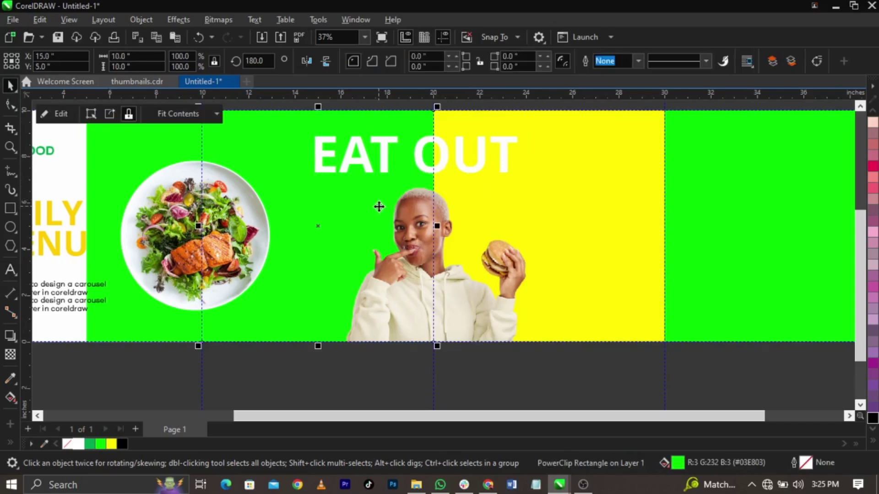
click(419, 150)
drag(419, 150, 422, 143)
scroll(438, 152, up, 1)
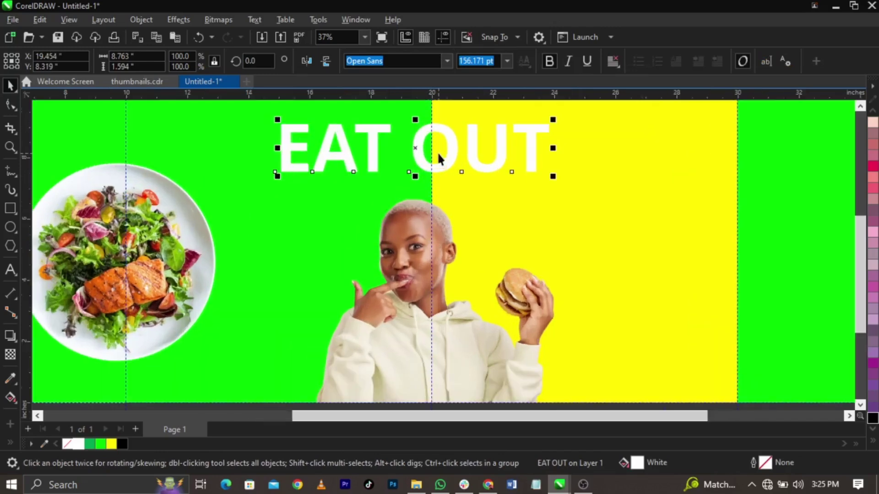
drag(448, 152, 445, 152)
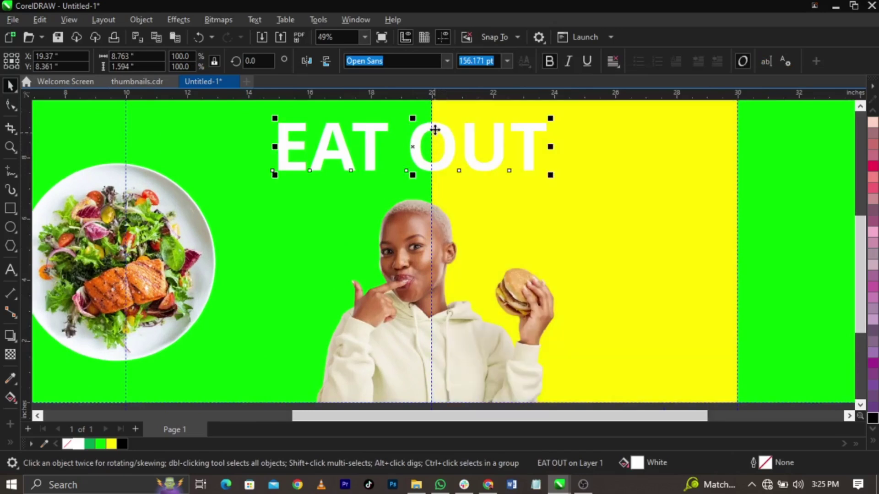
PowerClip the EAT OUT headline inside the second panel's green square.
right_click(416, 161)
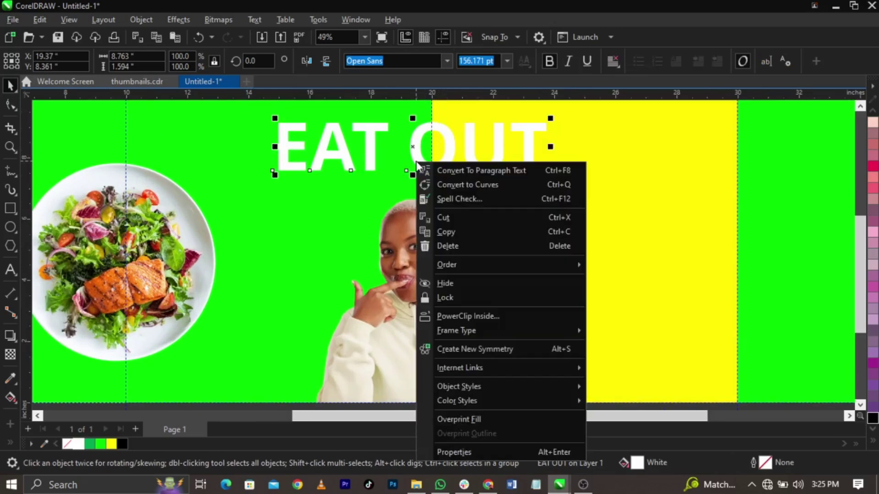
click(470, 316)
click(307, 223)
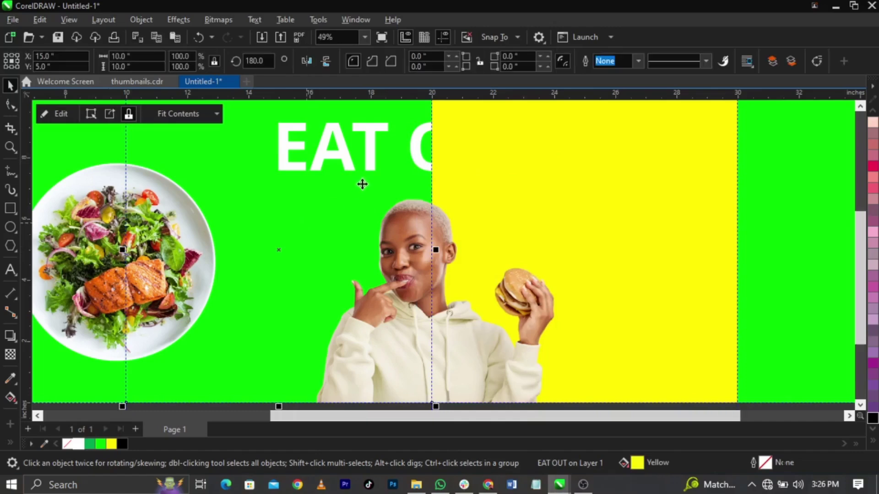
scroll(363, 182, down, 3)
scroll(363, 127, up, 2)
Copy the clipped EAT OUT headline, paste it in place, and PowerClip the copy inside the yellow third panel.
ctrl+click(369, 186)
click(370, 179)
click(469, 123)
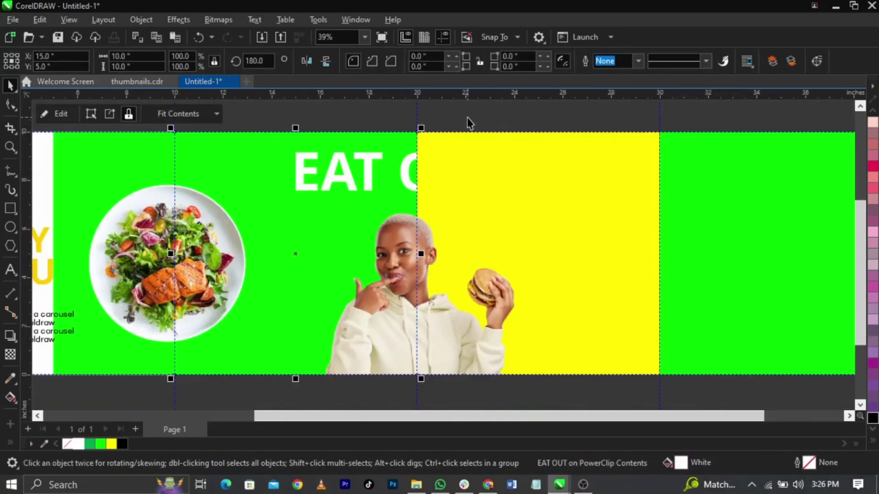
click(443, 156)
right_click(451, 171)
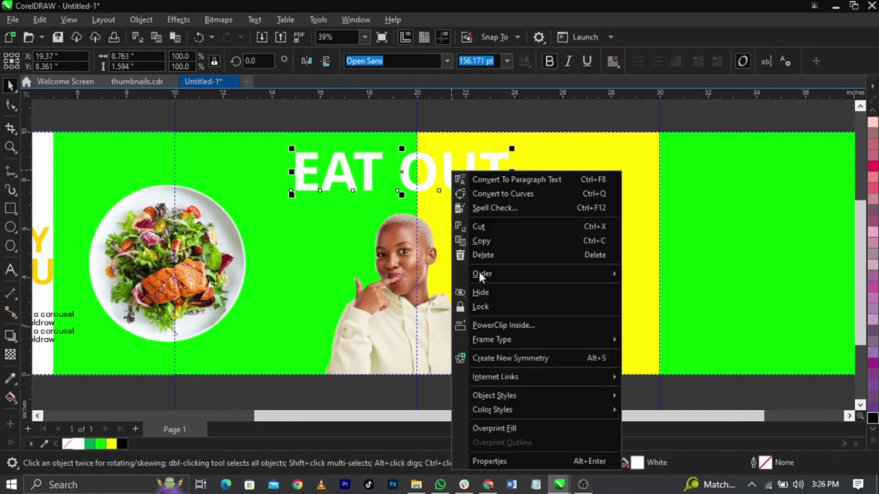
click(501, 323)
click(578, 273)
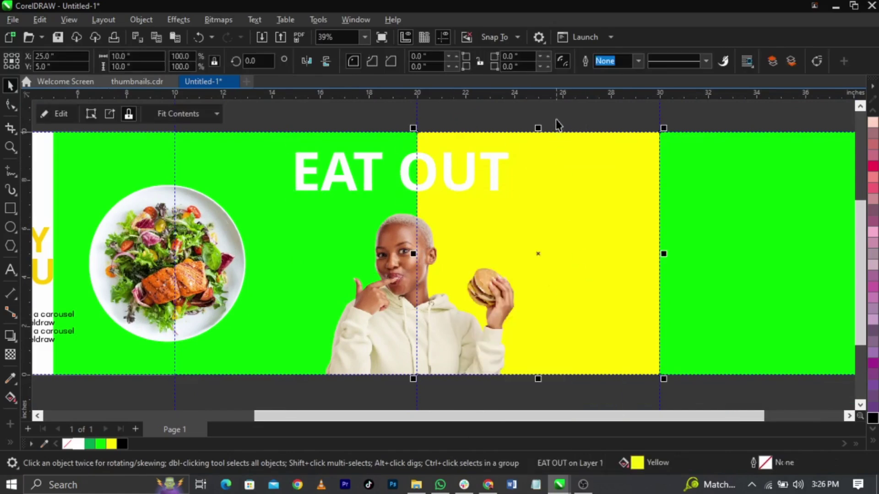
Pull the second and third panels apart to check the split EAT OUT headline, and undo both moves.
scroll(491, 183, down, 1)
drag(510, 180, 555, 276)
drag(353, 216, 347, 290)
key(ctrl+z)
key(ctrl+z)
click(649, 353)
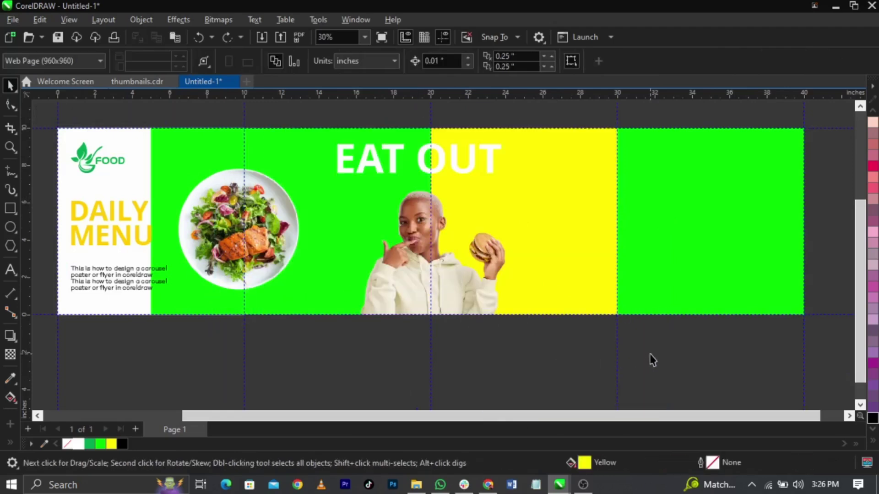
Duplicate the first panel's body text into the second panel beside the woman and rebreak it into a narrow six-line block.
drag(131, 286, 352, 230)
scroll(352, 230, up, 2)
double_click(388, 218)
key(Return)
click(356, 227)
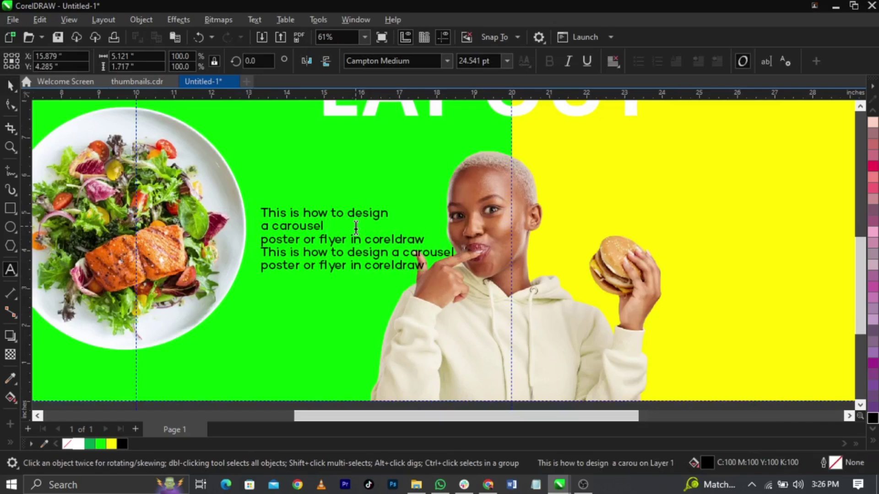
key(Delete)
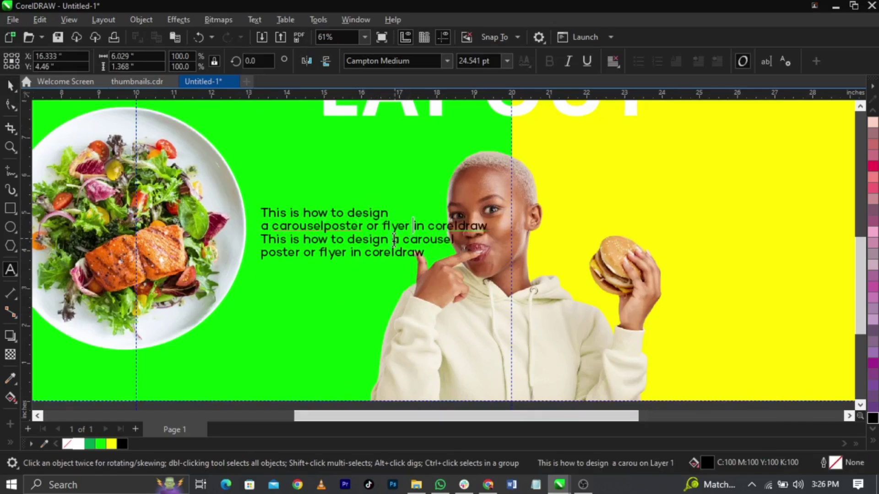
key(Return)
key(End)
key(Delete)
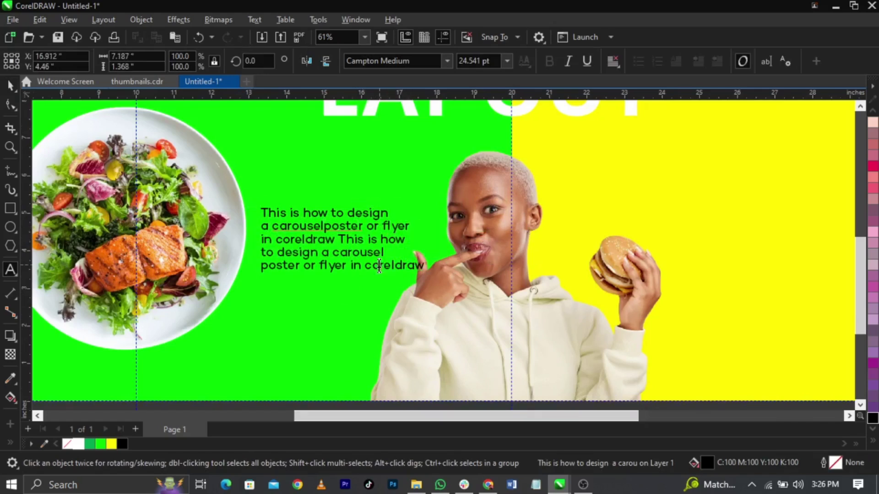
click(365, 265)
key(Return)
Move the copied body text under the EAT OUT headline in the second panel and right-align it.
key(ctrl+space)
drag(334, 267, 366, 180)
scroll(344, 226, down, 2)
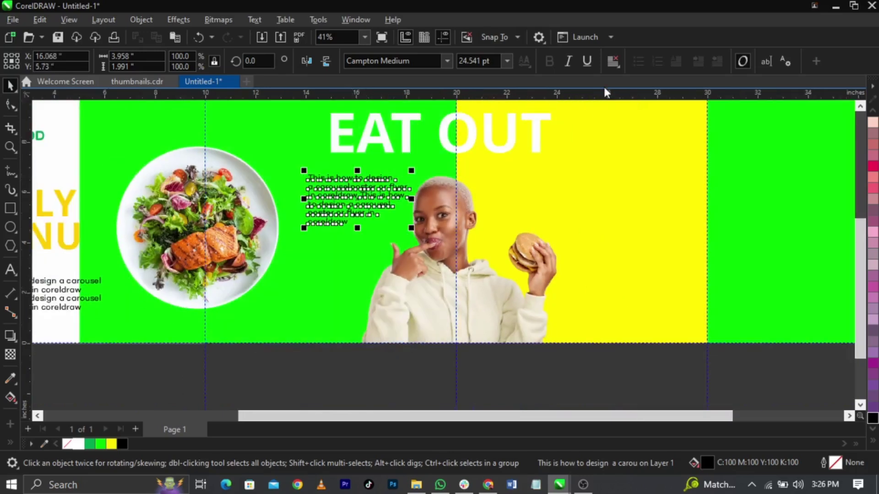
click(613, 63)
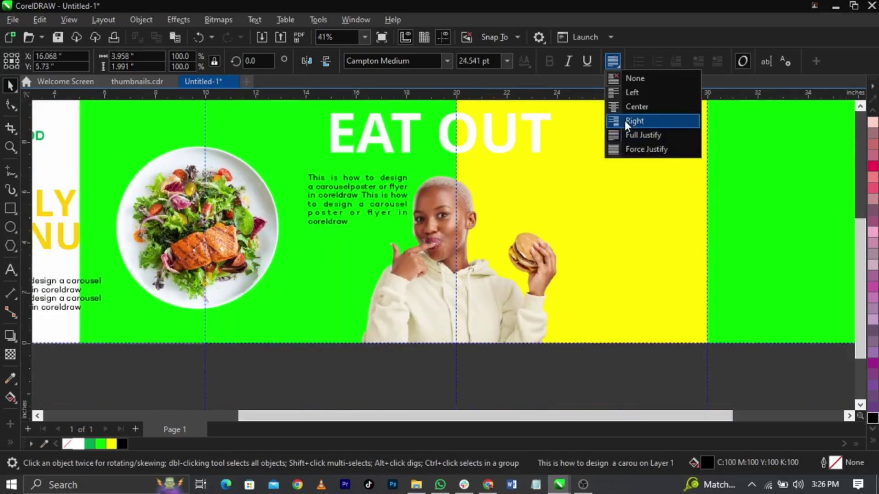
click(625, 119)
Enlarge the right-aligned body text slightly and fit it between the EAT OUT headline and the woman's face.
scroll(400, 203, up, 1)
drag(391, 186, 377, 174)
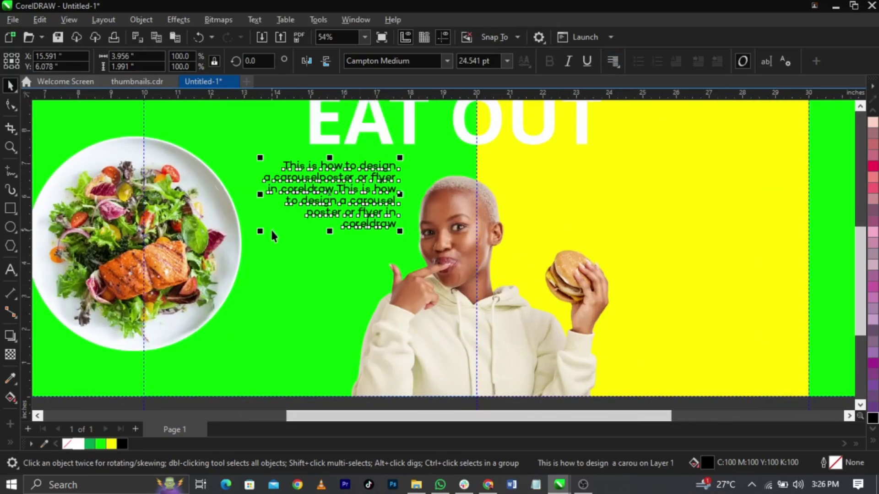
drag(255, 239, 252, 239)
scroll(335, 236, up, 1)
drag(372, 228, 375, 235)
scroll(356, 328, down, 5)
Duplicate the body text near the plate's lower edge, shrink the copy to about 14.7 pt, and set its alignment to None.
key(z)
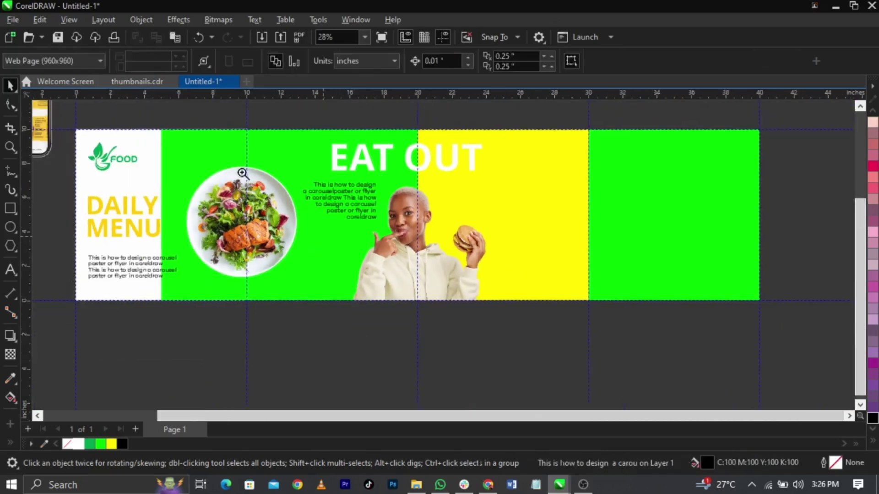
drag(195, 121, 798, 316)
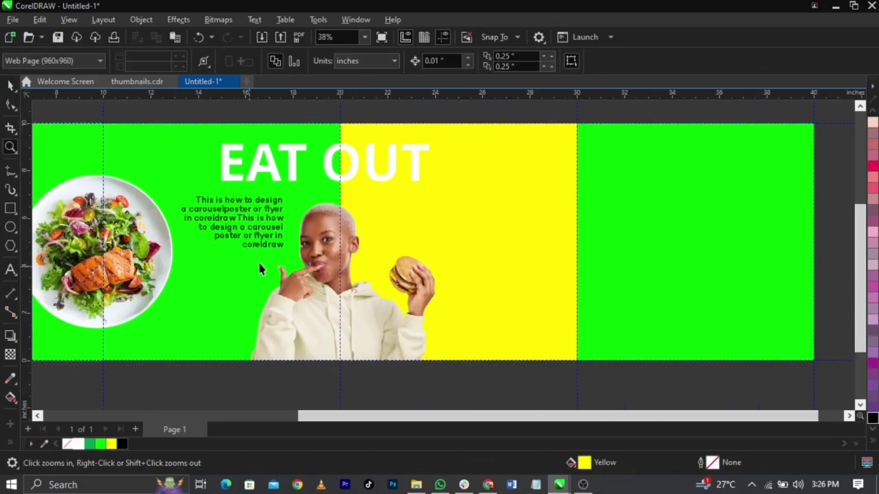
key(space)
drag(269, 253, 206, 339)
drag(196, 310, 223, 328)
click(612, 61)
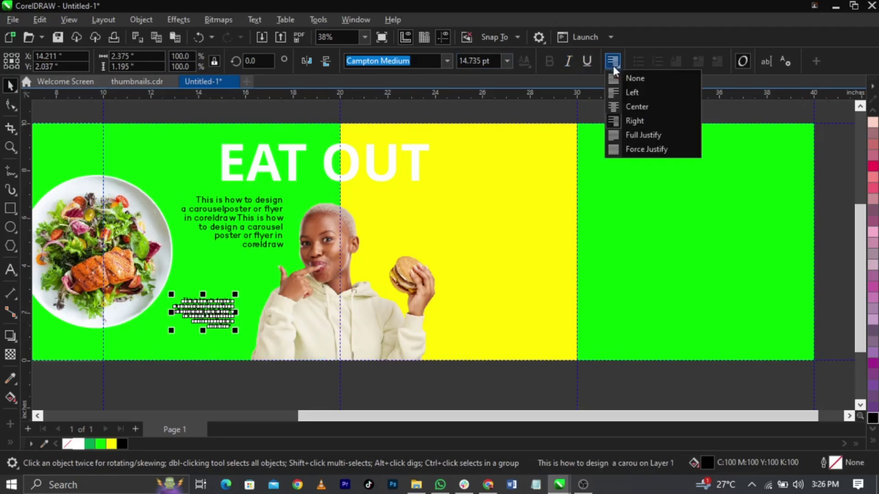
click(628, 78)
scroll(531, 325, down, 2)
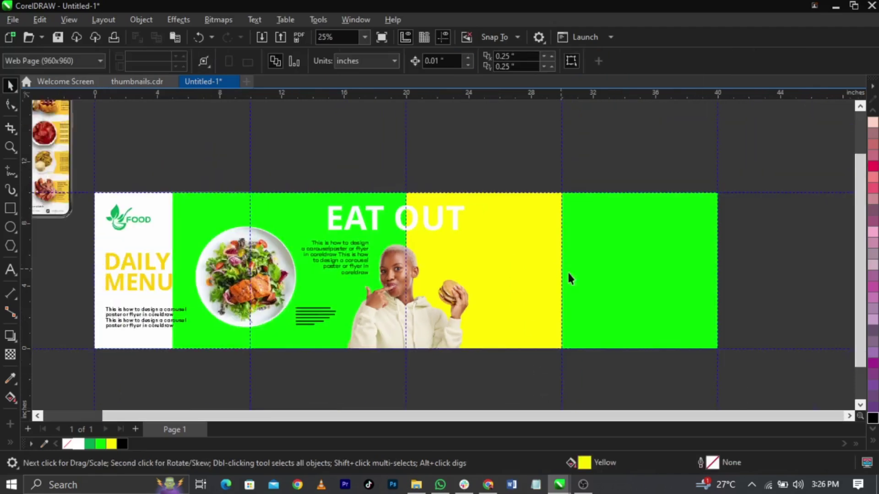
Move the small body text down beside the plate in the second panel, to about X 13.4 and Y 1.2 inches.
key(z)
drag(157, 186, 754, 368)
key(space)
drag(246, 315, 232, 332)
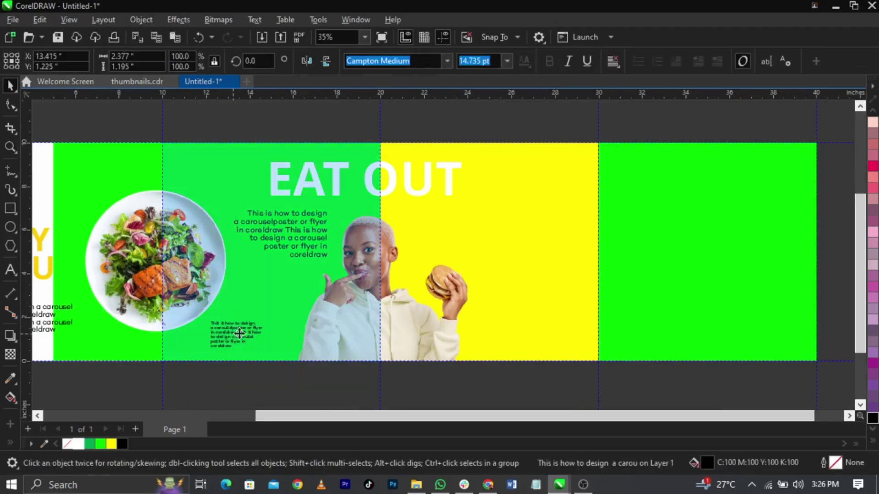
Duplicate the right-aligned body text from the second panel into the yellow third panel, beside the burger.
scroll(391, 277, down, 1)
key(z)
drag(153, 167, 779, 365)
key(space)
click(265, 224)
drag(265, 224, 518, 260)
key(Escape)
scroll(651, 259, down, 1)
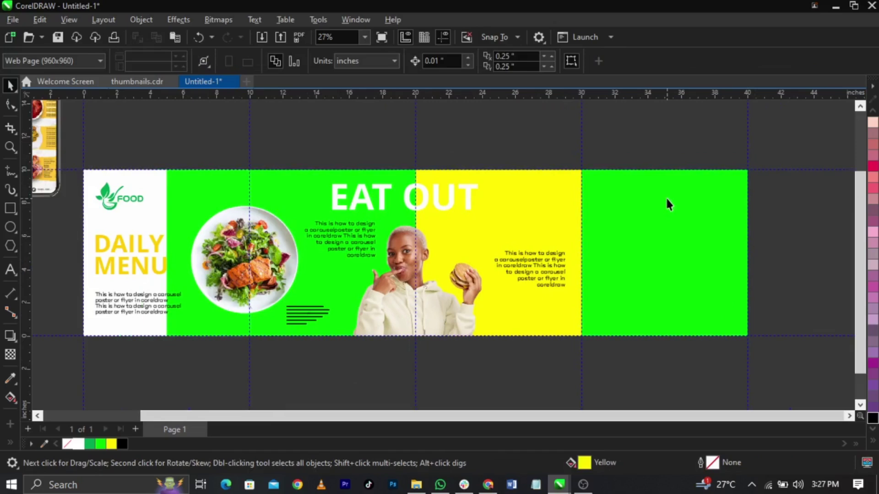
Move the phone mockup onto the green fourth panel and bring it to the front of the layer.
scroll(493, 174, down, 1)
drag(73, 134, 643, 270)
scroll(645, 270, up, 1)
key(shift+Page_Up)
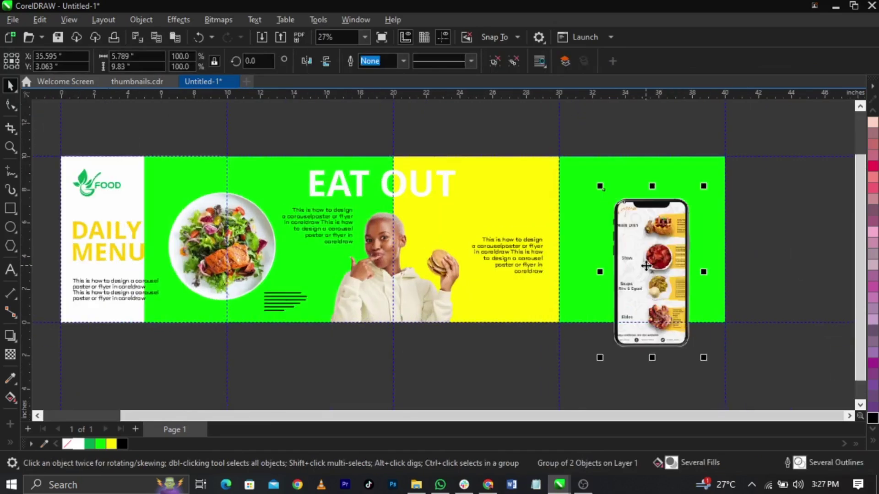
scroll(660, 239, up, 1)
Rotate the phone about 27 degrees, enlarge it to 103.2%, and place it across the third and fourth panels near X 31.0, Y 4.3 inches.
click(660, 240)
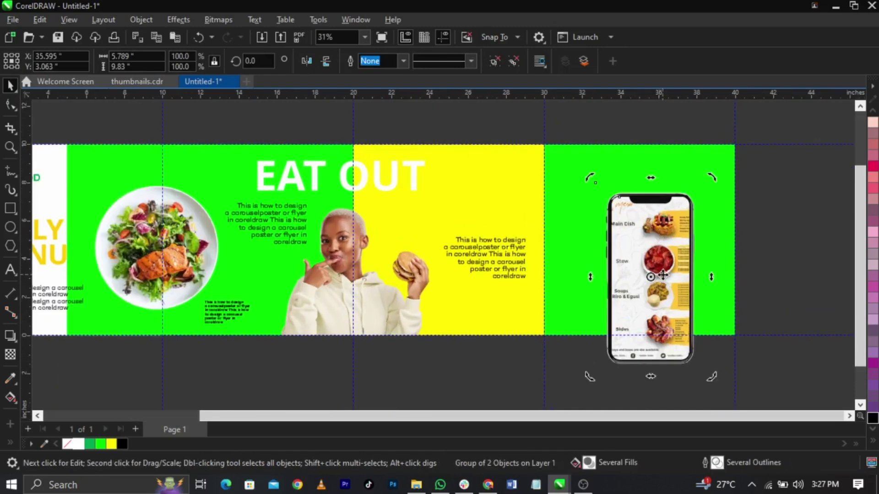
drag(662, 273, 645, 255)
click(646, 256)
drag(574, 161, 540, 215)
drag(639, 245, 582, 237)
drag(672, 363, 678, 370)
drag(620, 269, 605, 269)
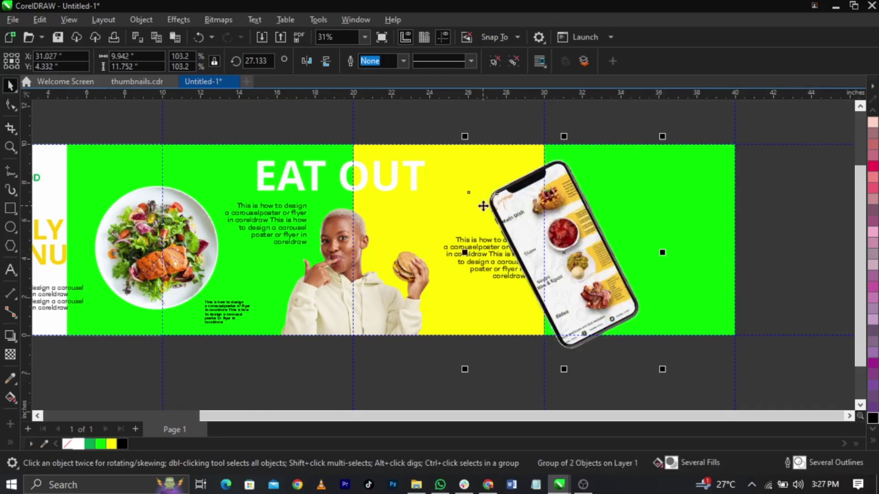
PowerClip the tilted phone inside the yellow third panel.
right_click(560, 234)
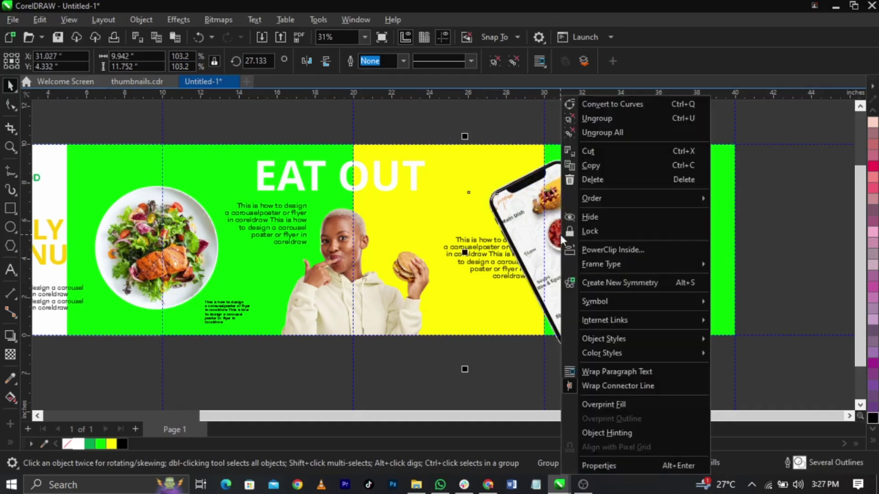
click(597, 248)
click(421, 216)
right_click(514, 202)
click(541, 219)
click(509, 212)
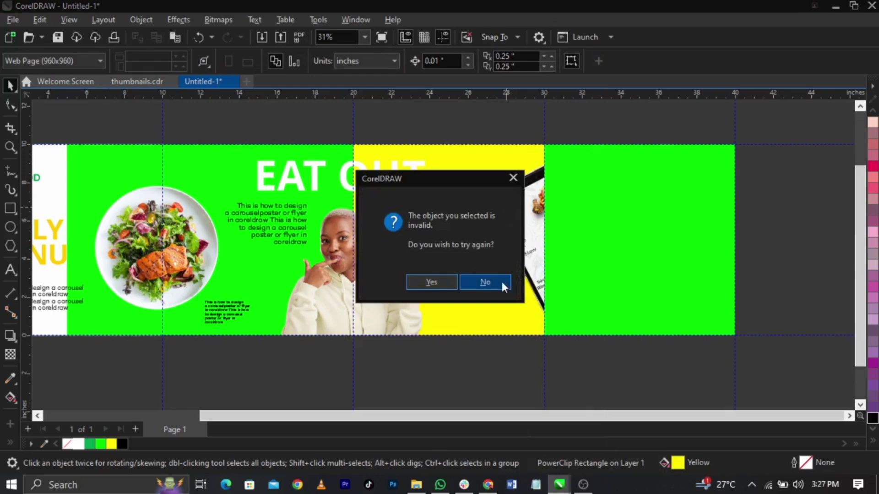
click(485, 282)
Copy the phone from the third panel's PowerClip contents and PowerClip the copy inside the green fourth panel at the same position.
click(518, 210)
double_click(518, 210)
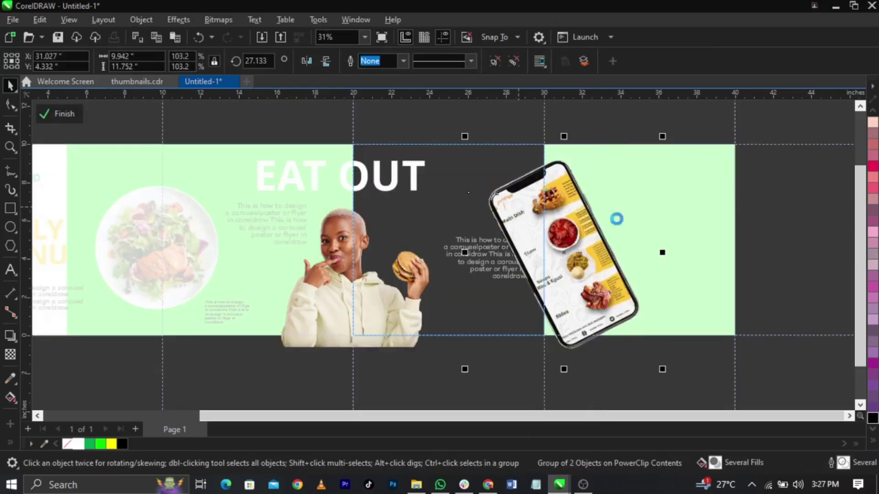
ctrl+click(572, 212)
right_click(509, 211)
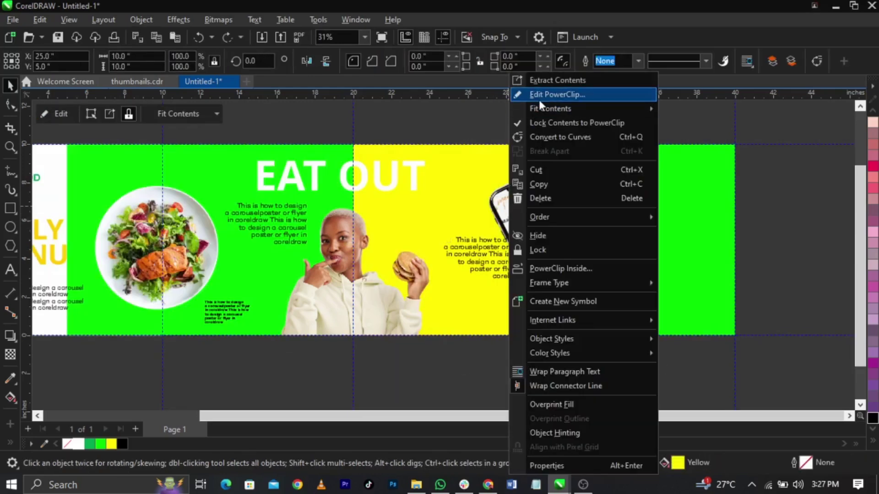
click(538, 96)
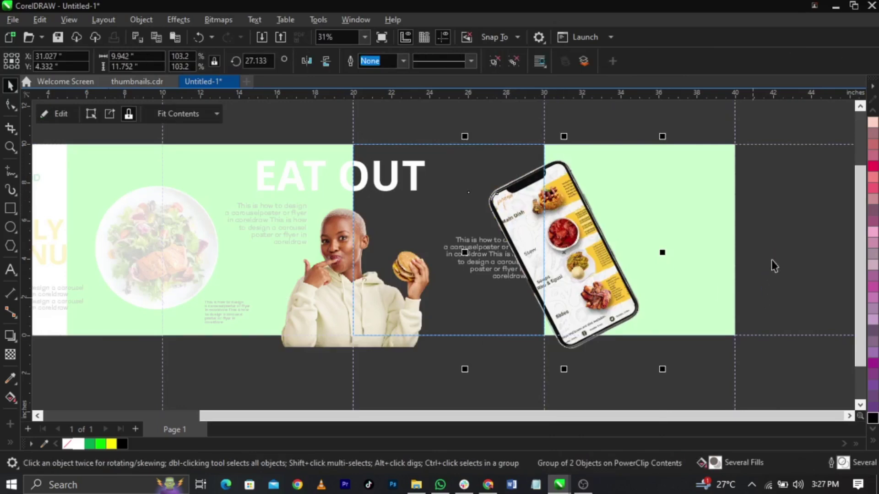
right_click(545, 228)
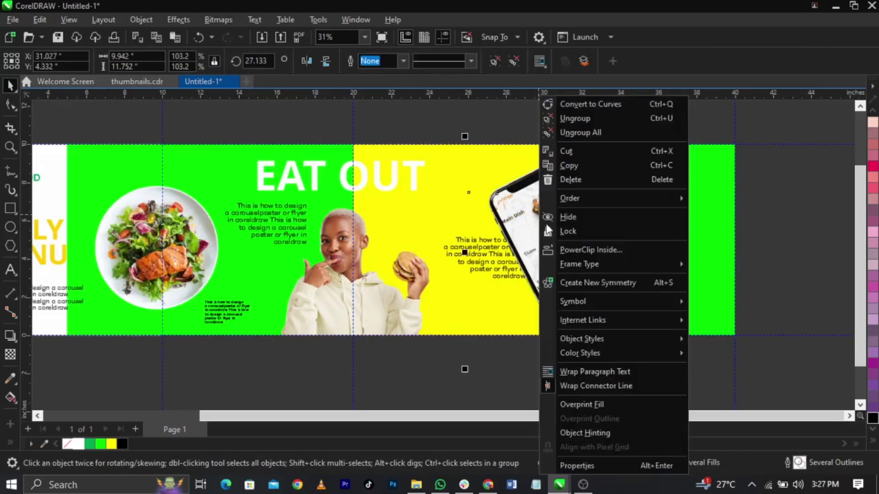
click(586, 248)
click(701, 237)
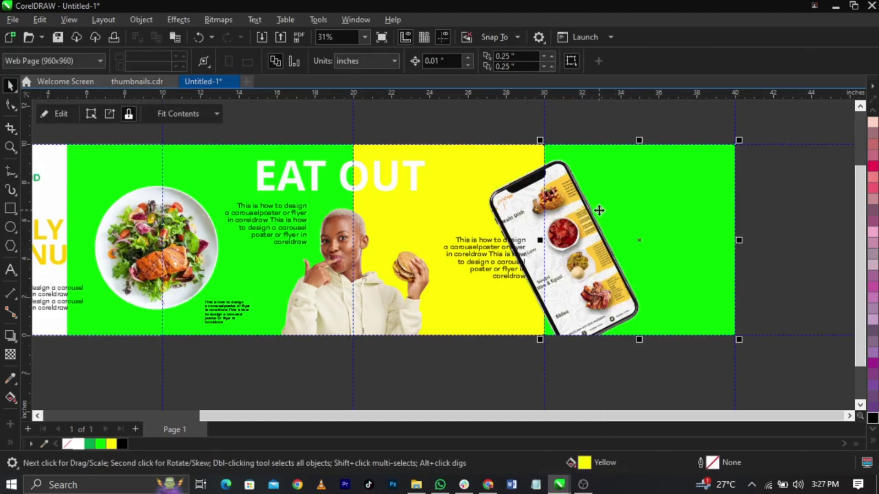
Shift the third and fourth panels apart to check the clipped phone halves, and undo both moves.
drag(687, 238, 785, 243)
drag(495, 235, 452, 235)
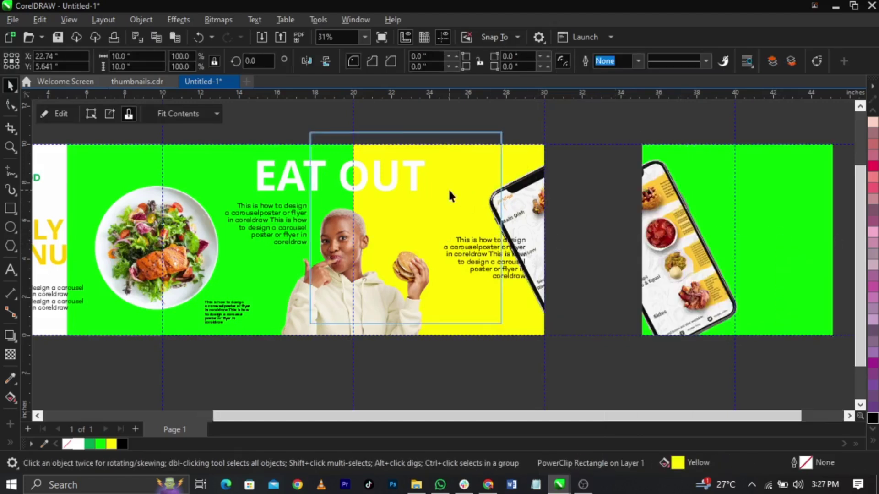
key(ctrl+z)
key(ctrl+z)
click(769, 290)
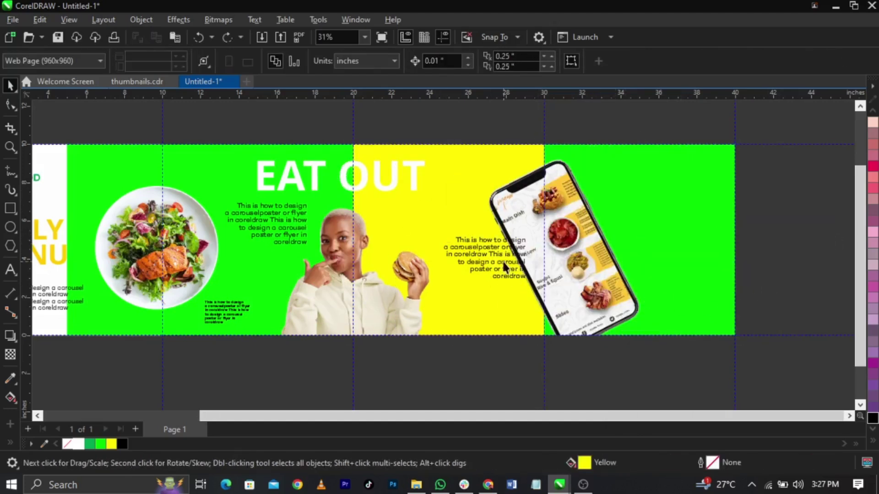
Place a white copy of the third panel's body text in the fourth panel at about X 36.6, Y 6.3 inches, keeping the original clear of the phone.
click(484, 258)
drag(484, 258, 681, 211)
click(771, 277)
scroll(689, 216, up, 2)
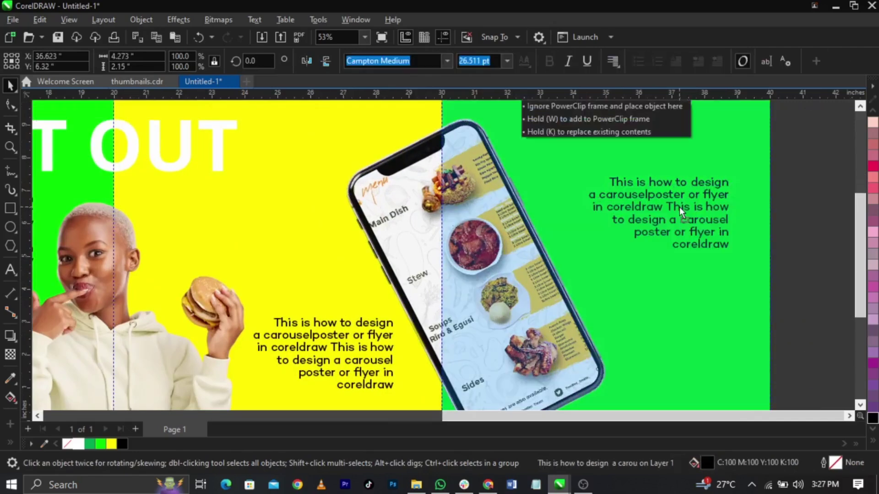
click(78, 444)
scroll(304, 199, down, 3)
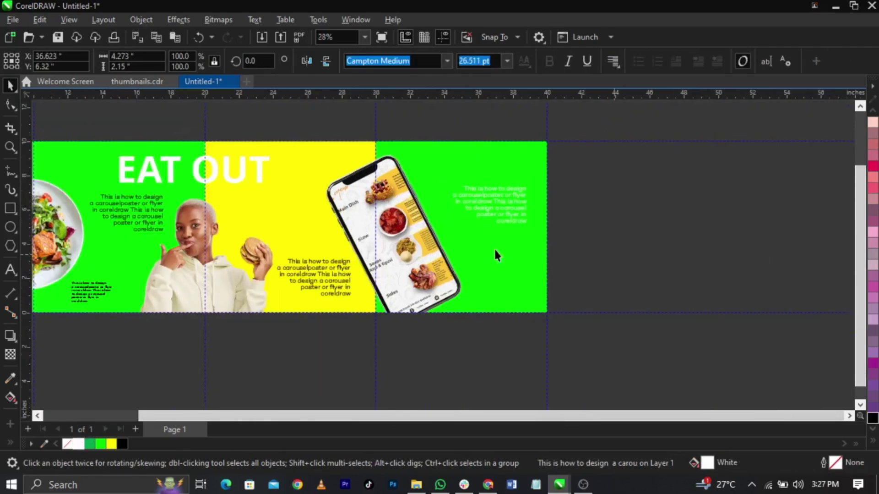
click(570, 254)
scroll(460, 245, up, 1)
click(284, 280)
scroll(534, 276, up, 2)
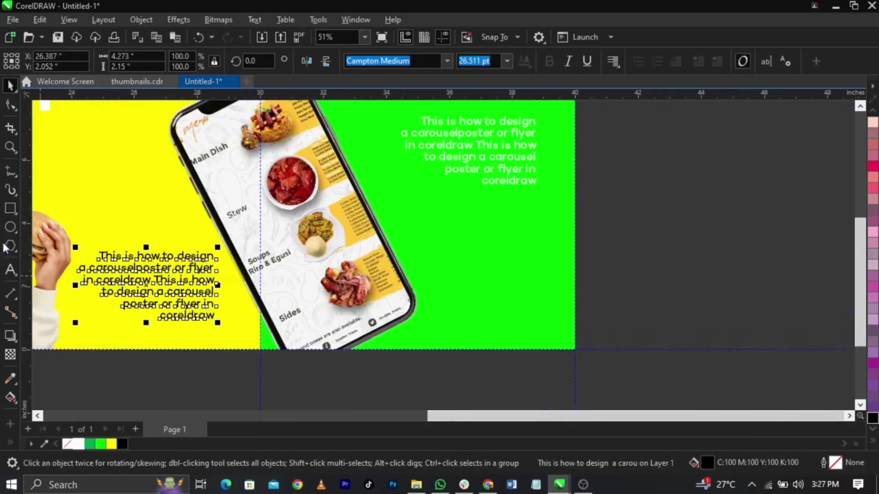
click(10, 207)
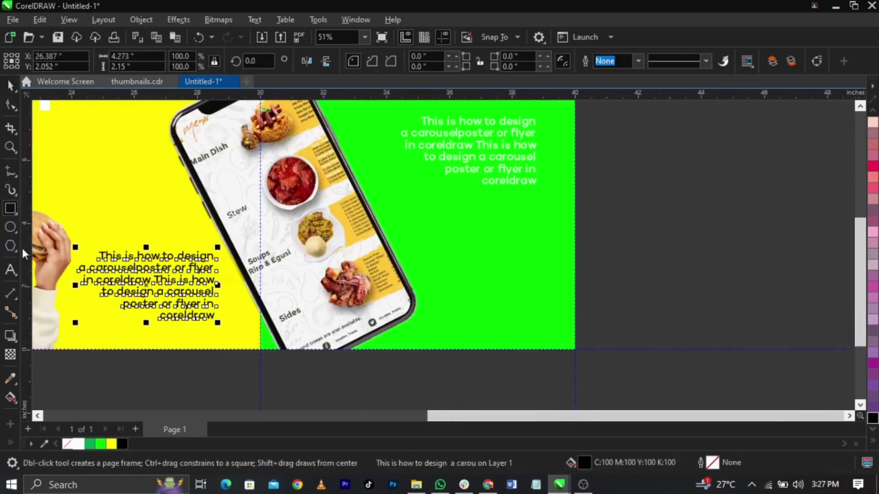
click(10, 270)
scroll(599, 326, down, 2)
key(ctrl+space)
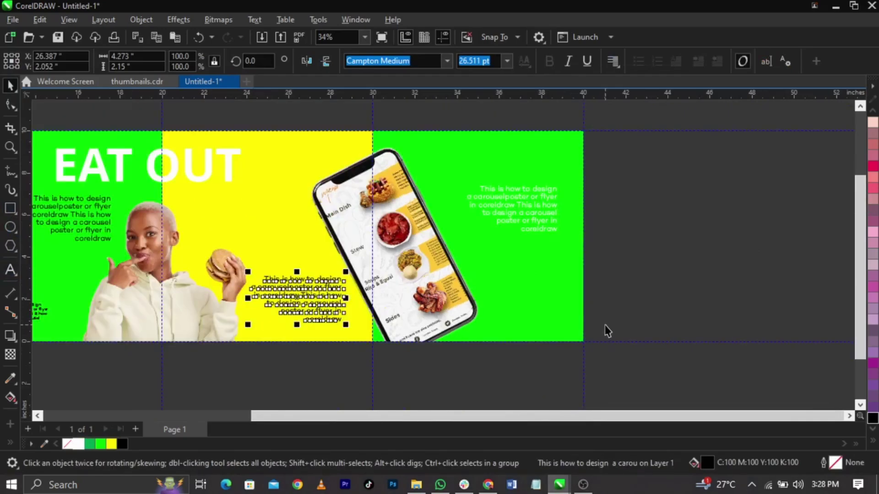
Duplicate the DAILY MENU heading below the fourth panel's body text, at about X 36.7, Y 2.8 inches, and fill the copy white.
click(162, 195)
scroll(554, 239, down, 1)
drag(70, 248, 539, 275)
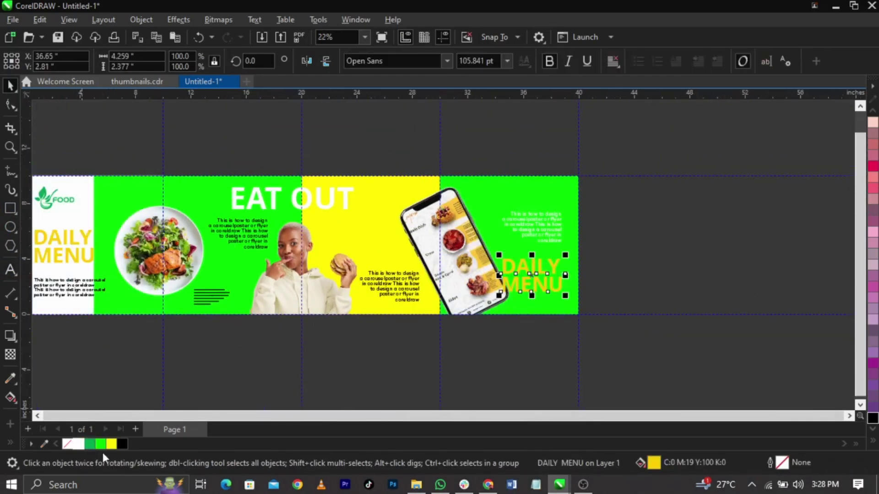
click(78, 443)
scroll(549, 281, up, 2)
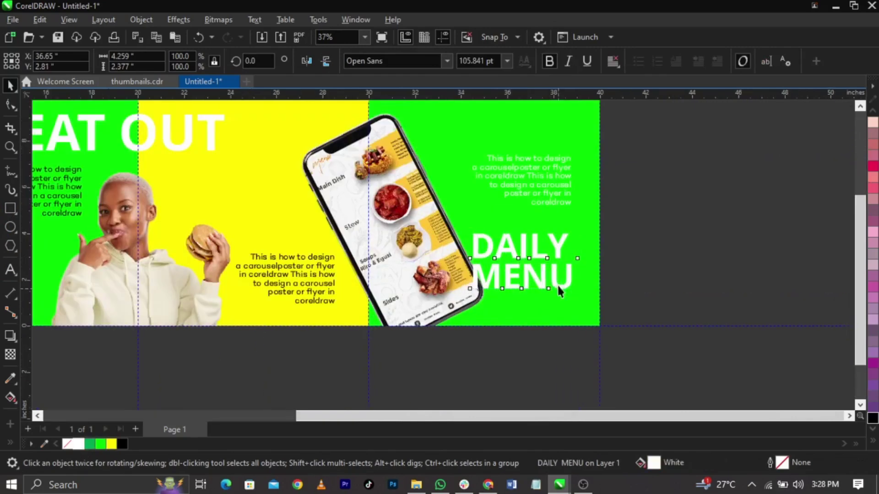
Replace the copied heading's text with ORDER NOW on two lines.
double_click(559, 286)
text(ORD)
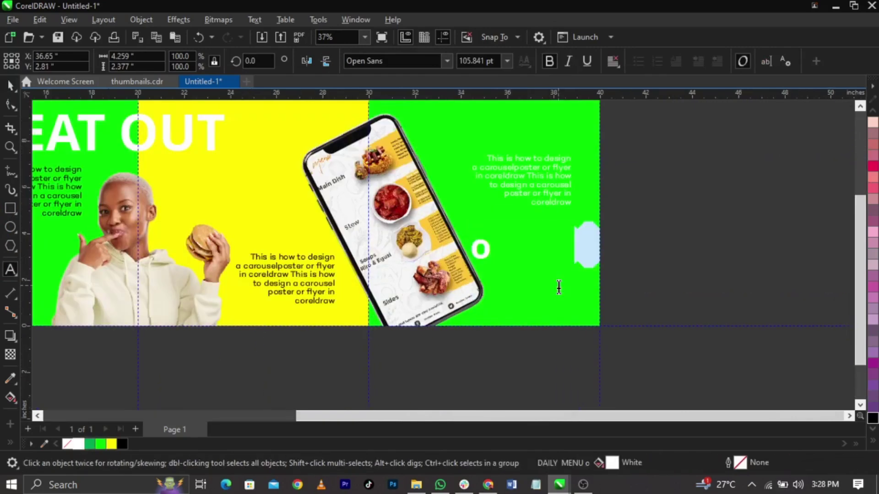
key(BackSpace)
key(BackSpace)
key(BackSpace)
text(ORDER)
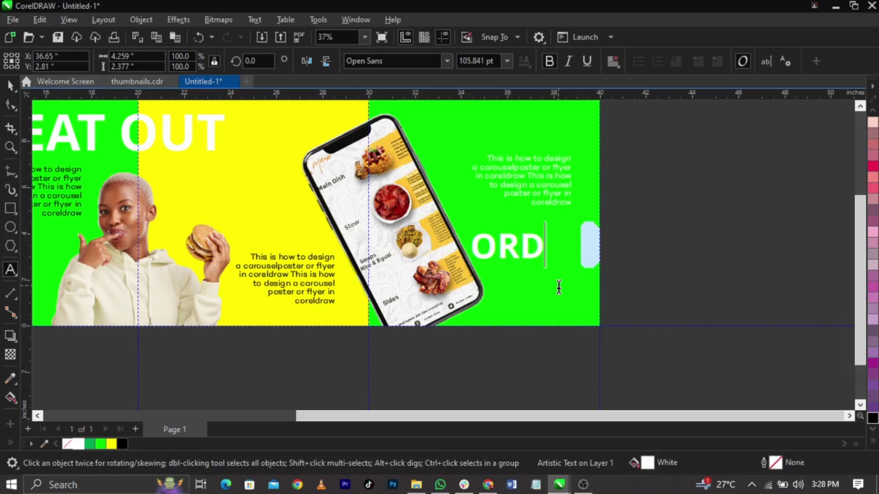
key(Return)
text(NOW)
key(ctrl+space)
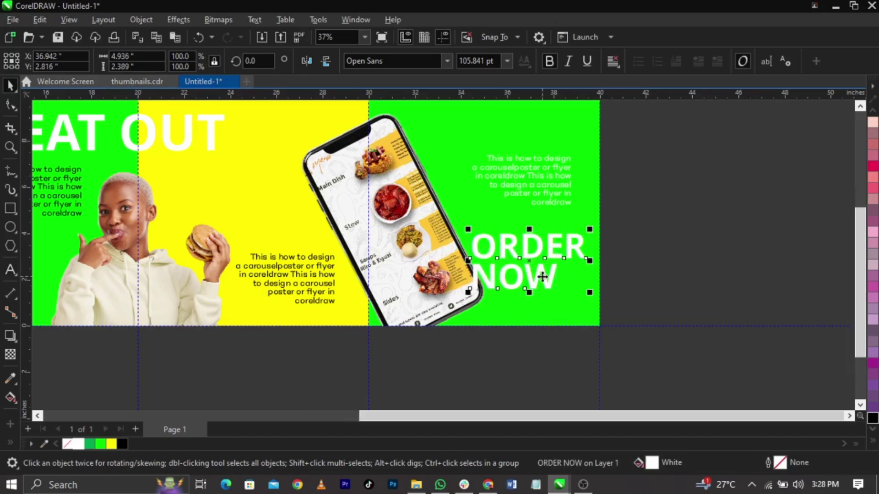
Centre-align the ORDER NOW text and shrink it to about 2.6 by 1.3 inches.
scroll(528, 290, up, 2)
drag(619, 301, 564, 287)
scroll(564, 287, up, 2)
double_click(565, 285)
key(ctrl+a)
key(ctrl+space)
drag(628, 300, 612, 293)
Draw a rectangle about 3.13 by 1.53 inches around ORDER NOW, with no fill and a white outline.
click(10, 208)
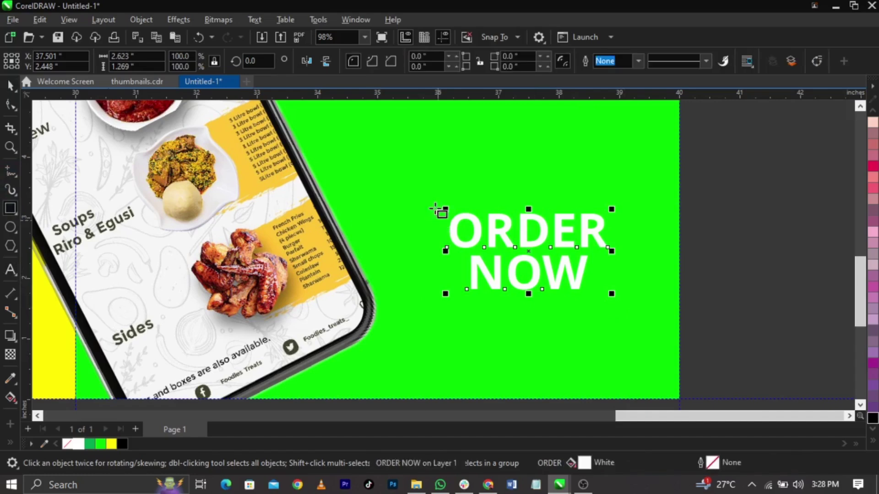
drag(435, 208, 628, 303)
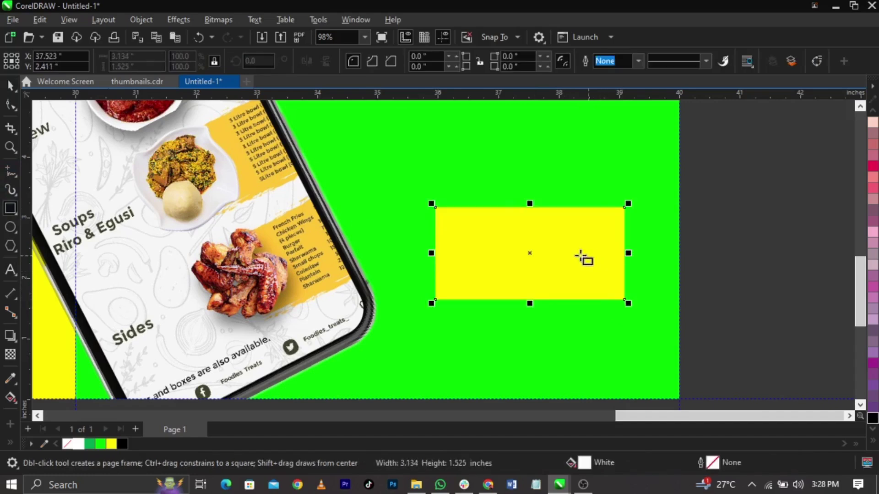
click(67, 444)
right_click(79, 443)
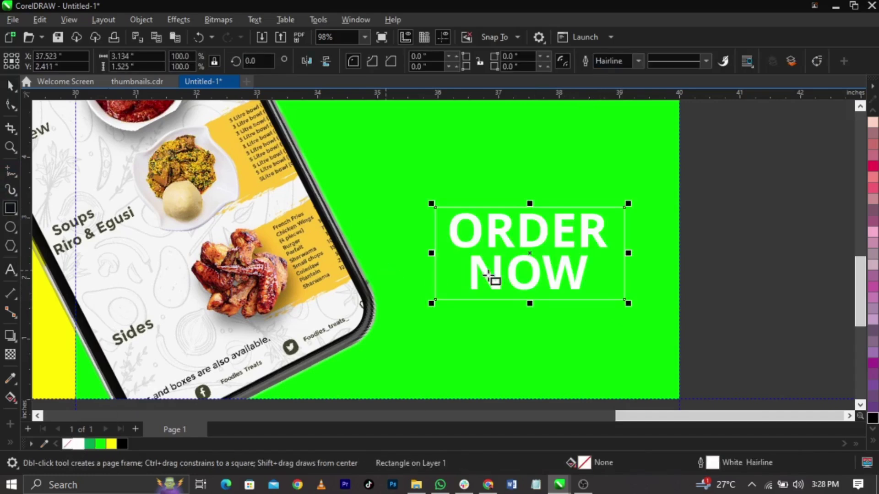
Set the outline width of the rectangle around ORDER NOW to 3.0 pt.
key(space)
key(F12)
drag(457, 93, 296, 94)
click(201, 155)
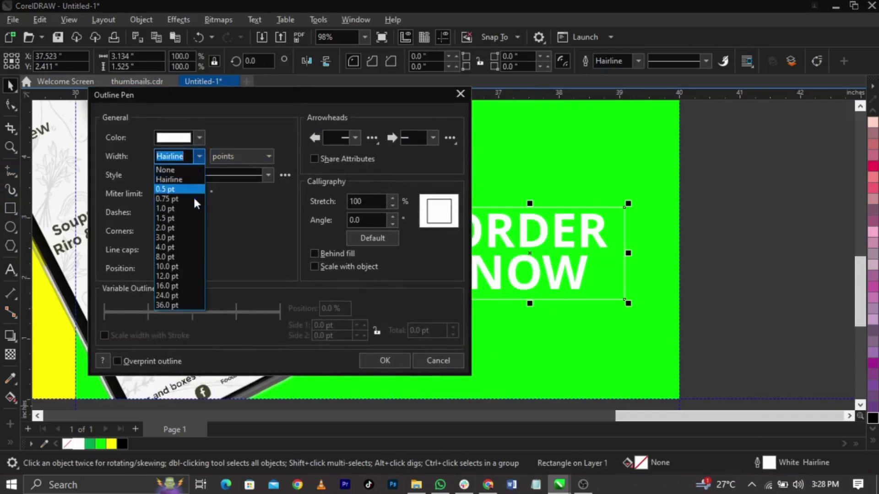
click(194, 213)
click(199, 157)
click(180, 234)
click(383, 360)
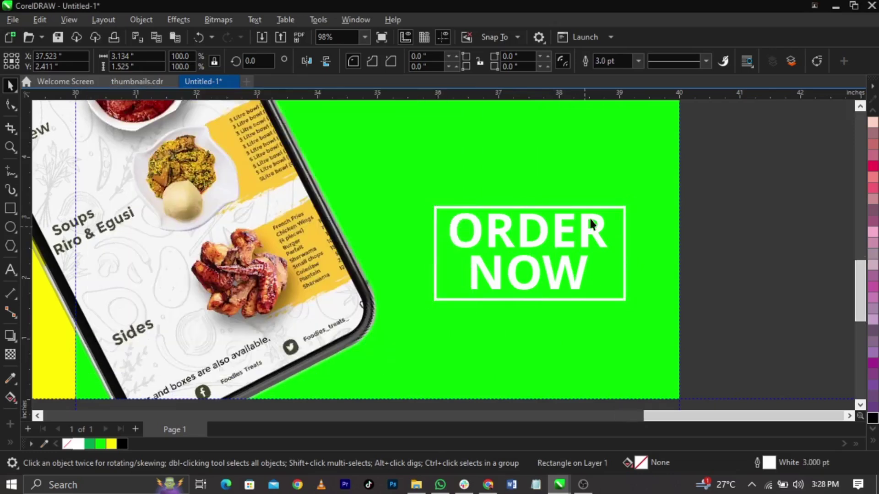
Resize the rectangle to about 2.99 by 1.75 inches and centre it on the ORDER NOW text.
scroll(590, 224, up, 3)
drag(475, 195, 474, 180)
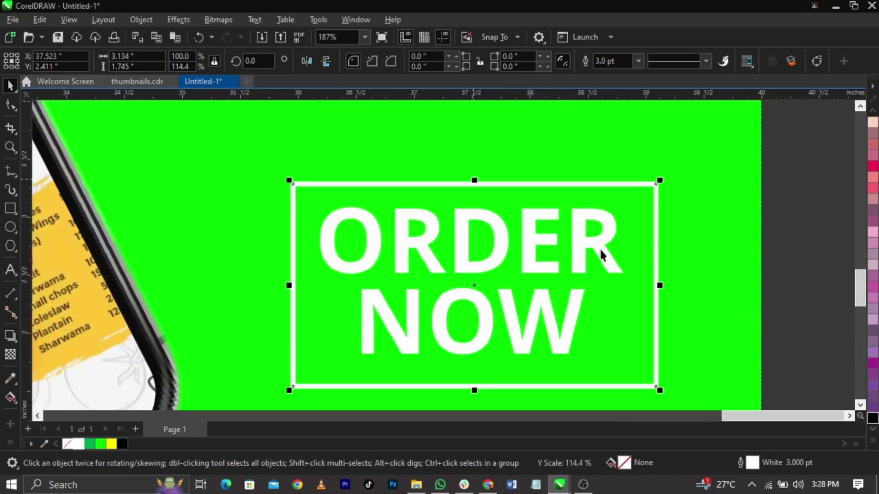
drag(662, 284, 644, 284)
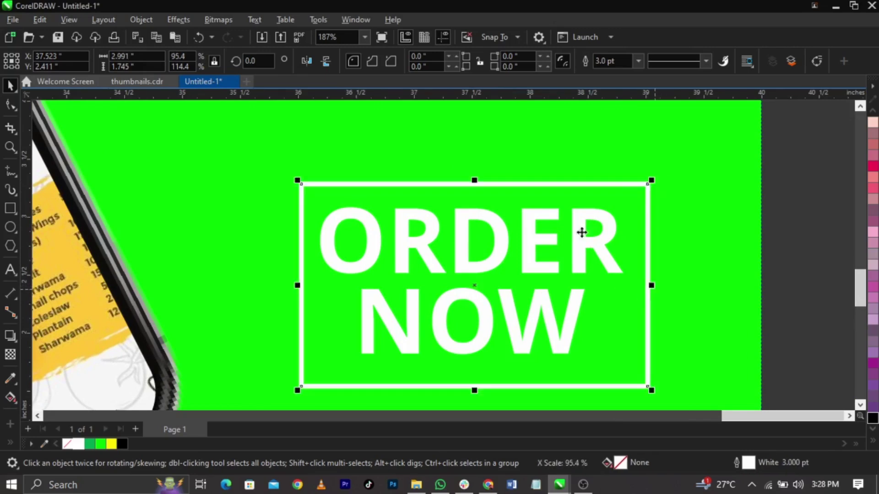
scroll(589, 255, down, 2)
drag(634, 182, 404, 326)
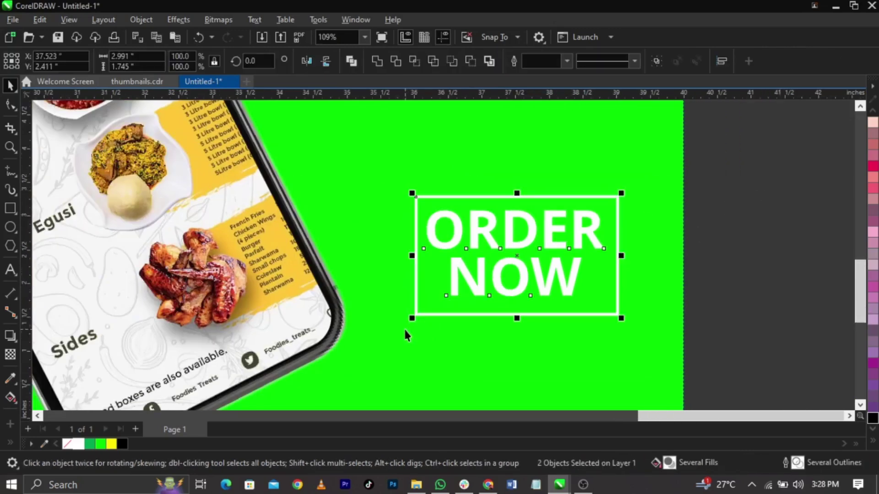
key(shift+F4)
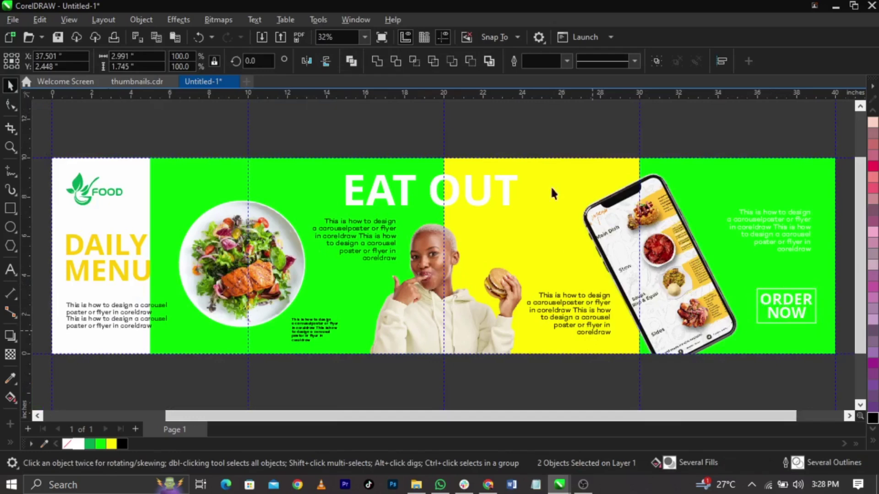
Deselect everything and preview the complete four-panel carousel in full screen.
click(543, 157)
click(546, 161)
click(553, 141)
scroll(554, 142, down, 1)
scroll(554, 142, up, 1)
scroll(554, 142, up, 1)
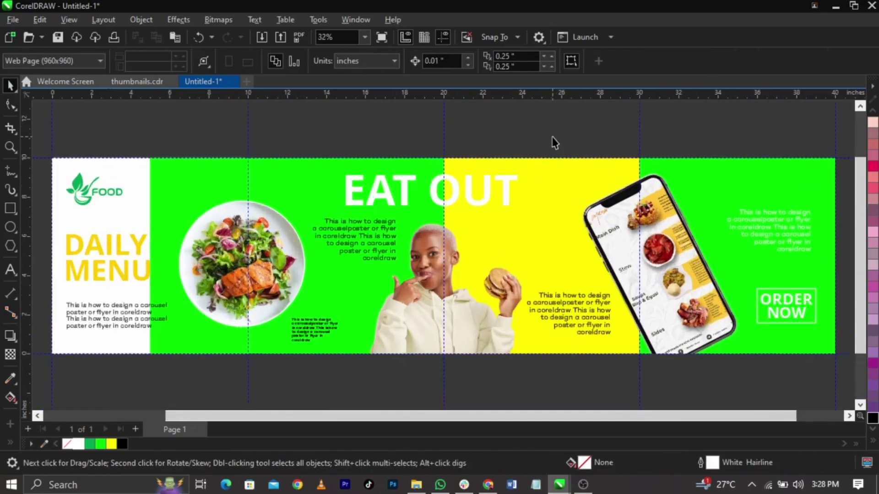
key(F9)
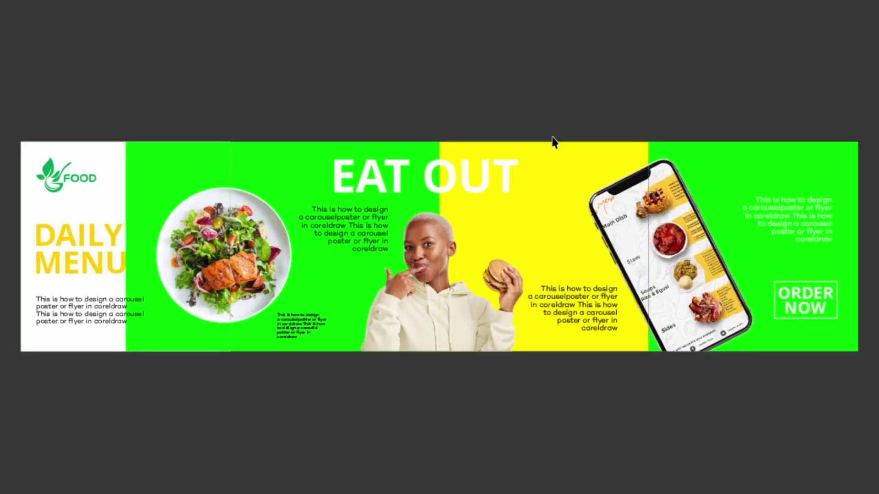